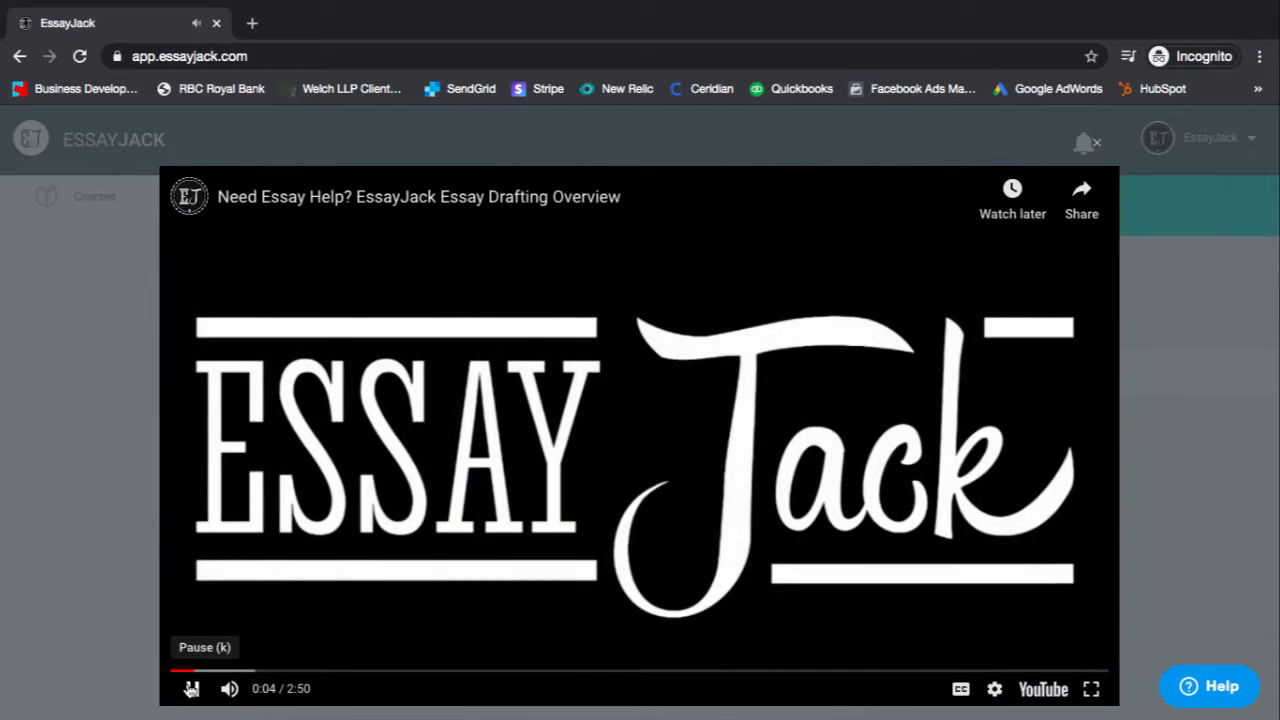
- Pause and close the essay drafting overview video, returning to the dashboard overview
left_click(193, 688)
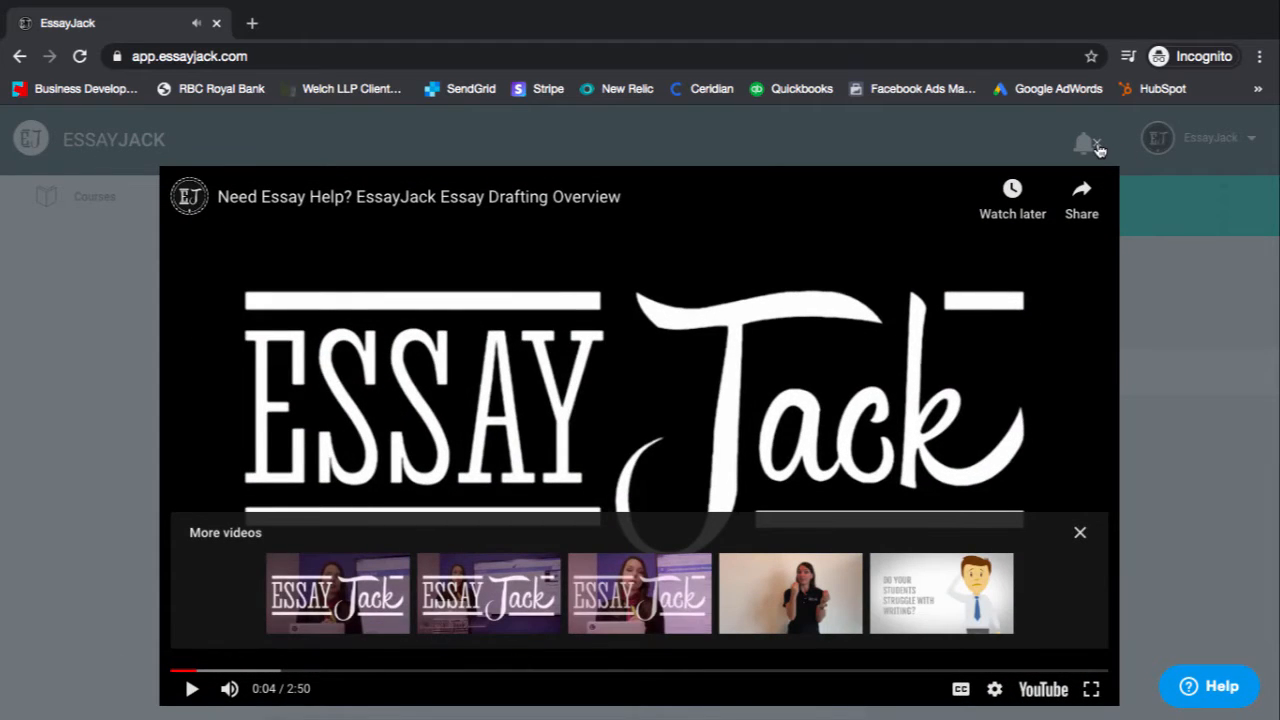
left_click(1097, 145)
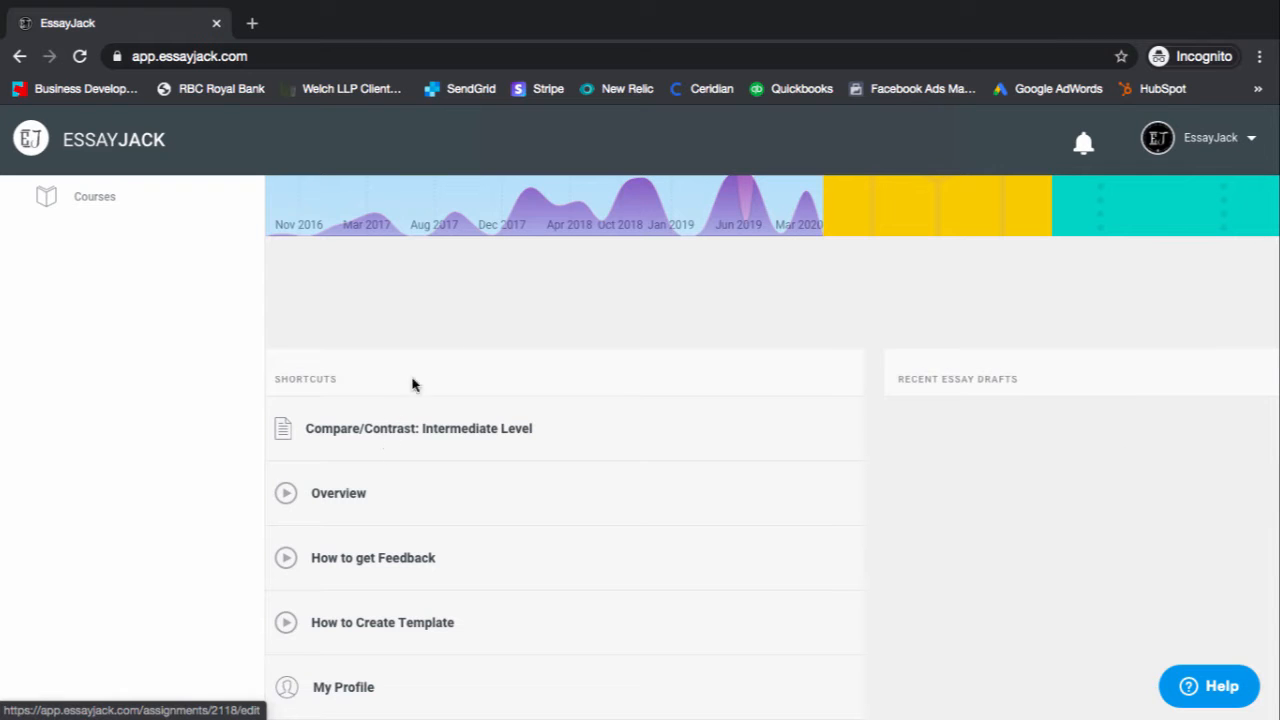
scroll(462, 332, "up", 5)
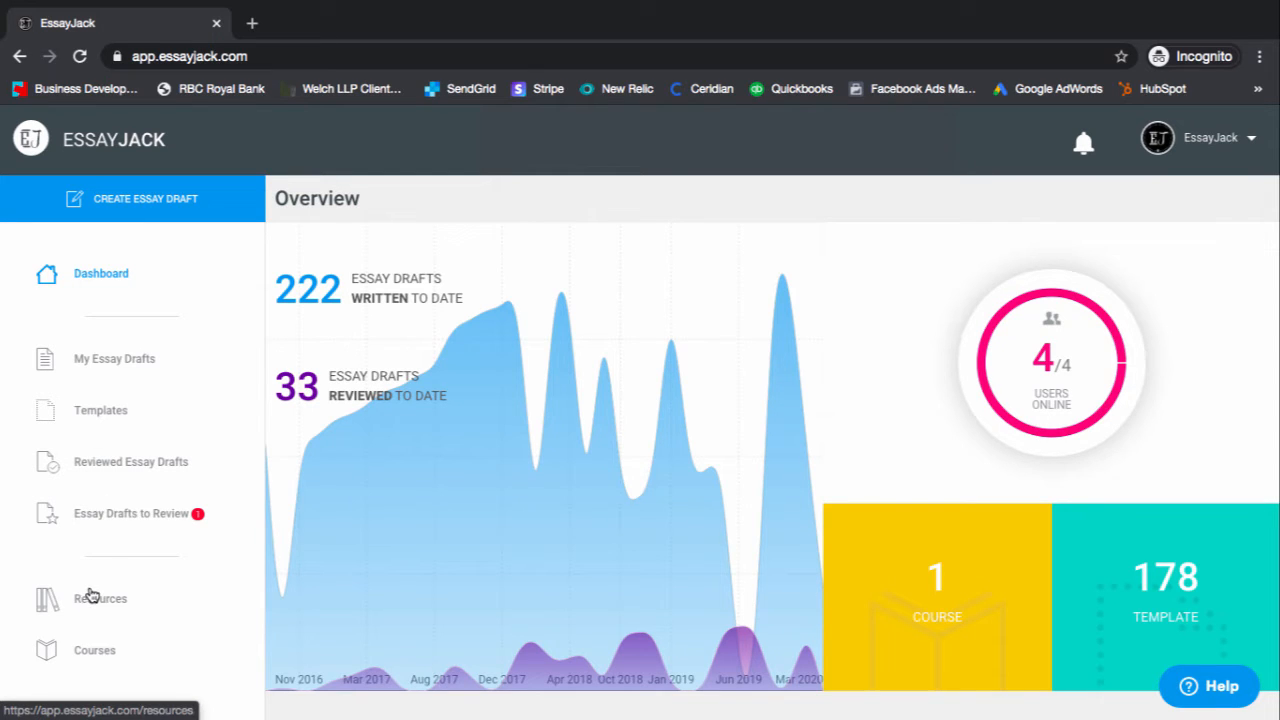
- Open the Courses page and look through the listed courses
left_click(95, 651)
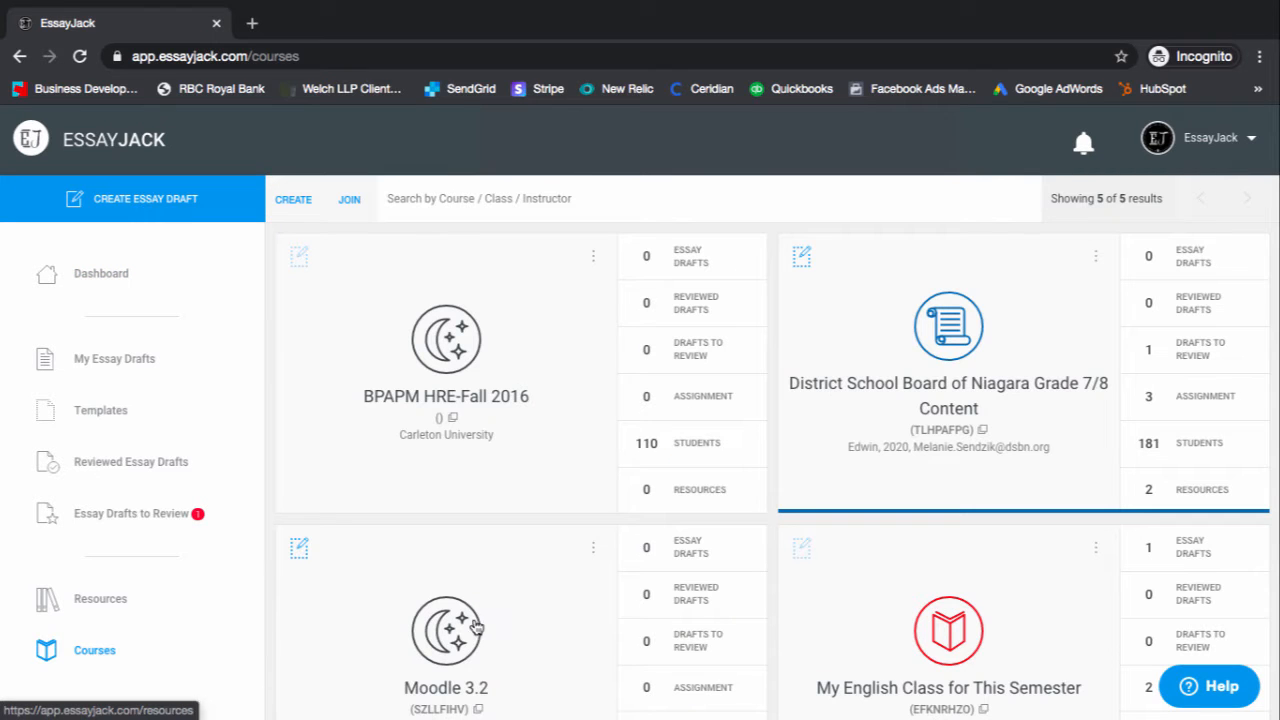
scroll(466, 620, "down", 4)
scroll(471, 622, "up", 5)
scroll(471, 622, "down", 1)
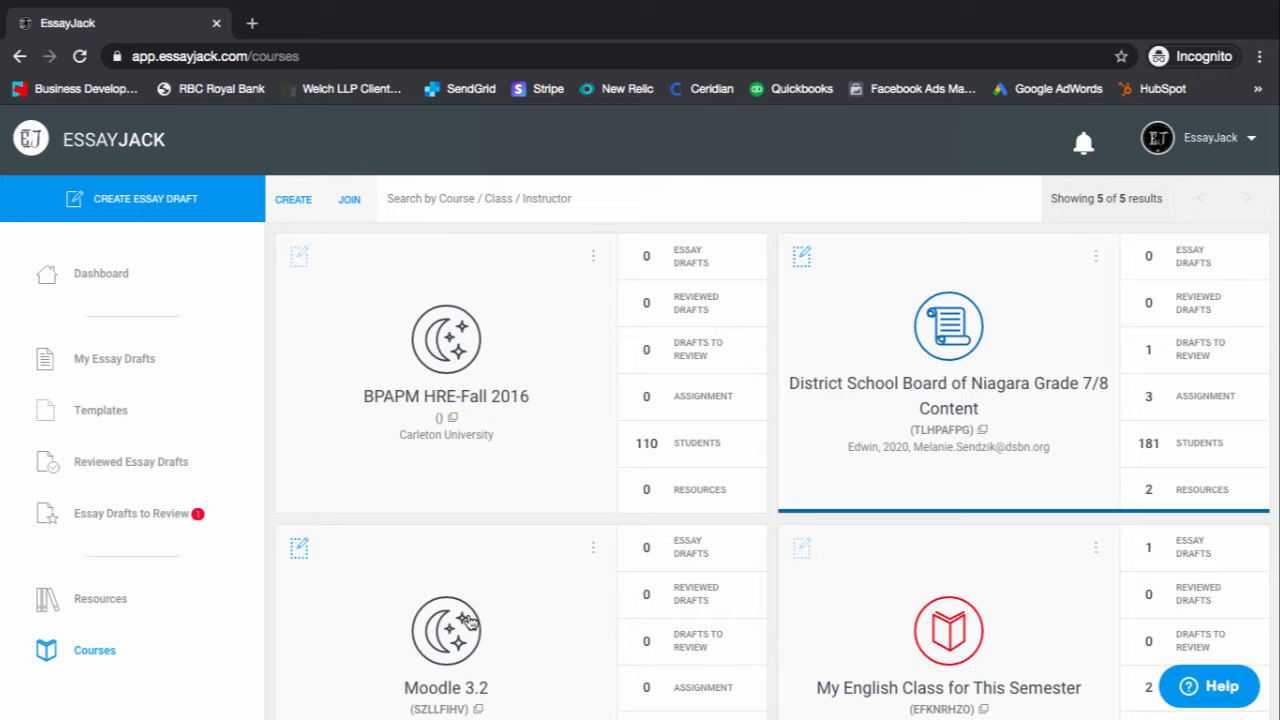
- View the Add New Course form and the Join Course form, dismissing each without submitting
left_click(292, 203)
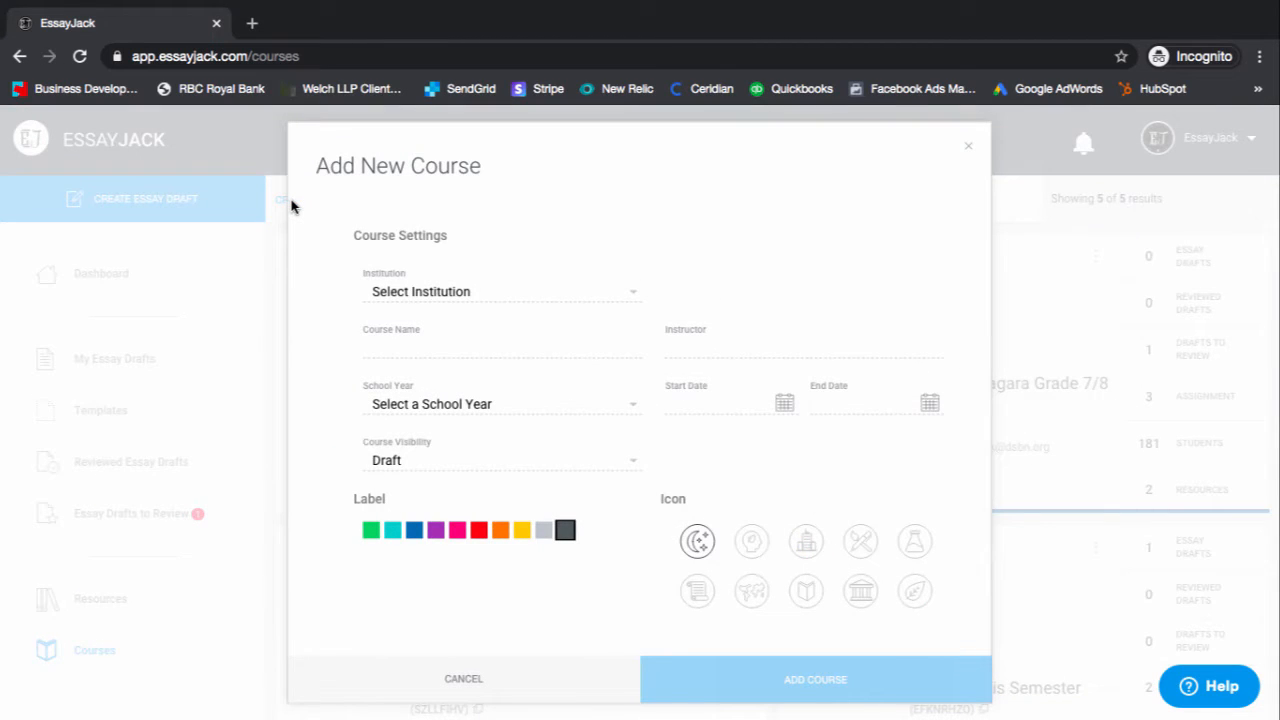
left_click(968, 147)
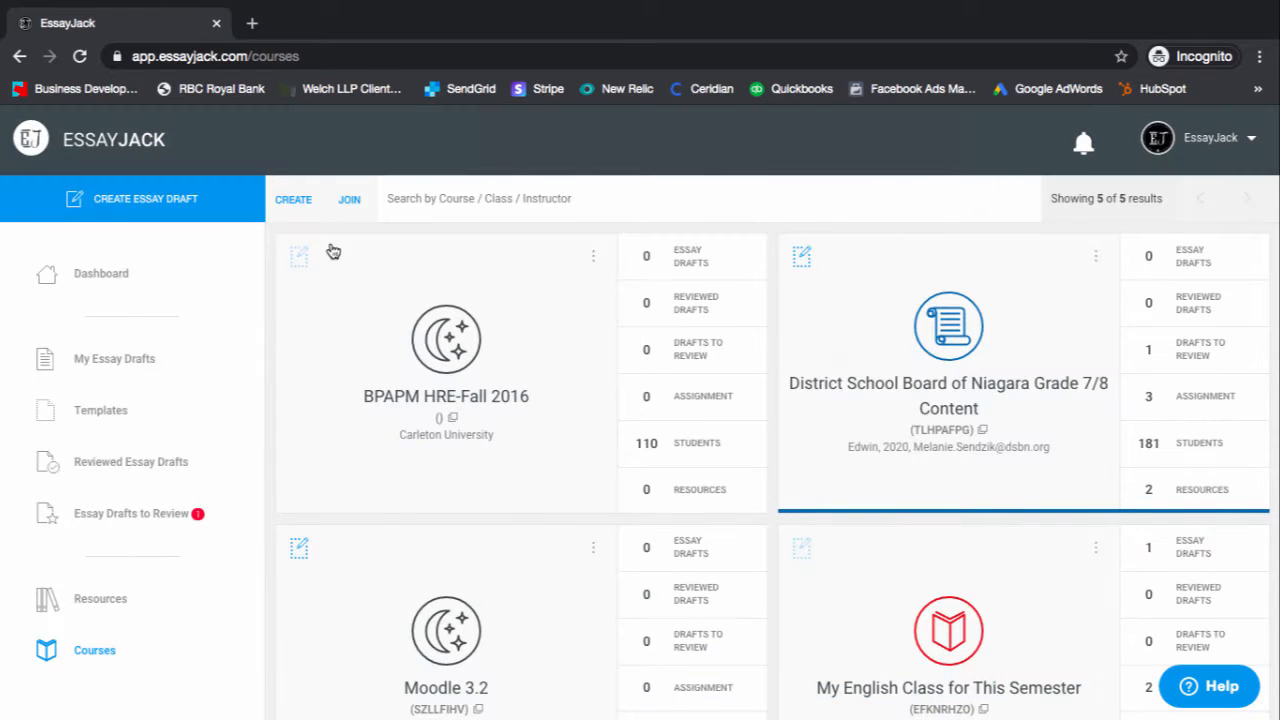
left_click(350, 199)
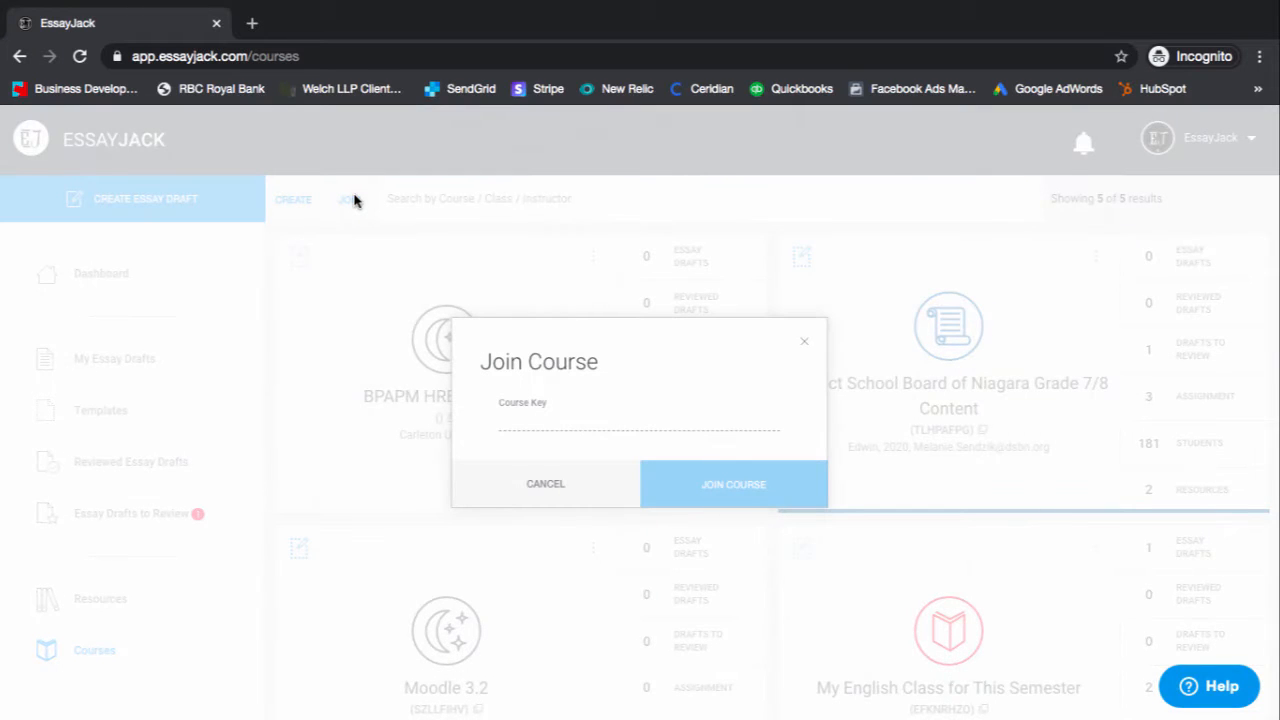
left_click(804, 345)
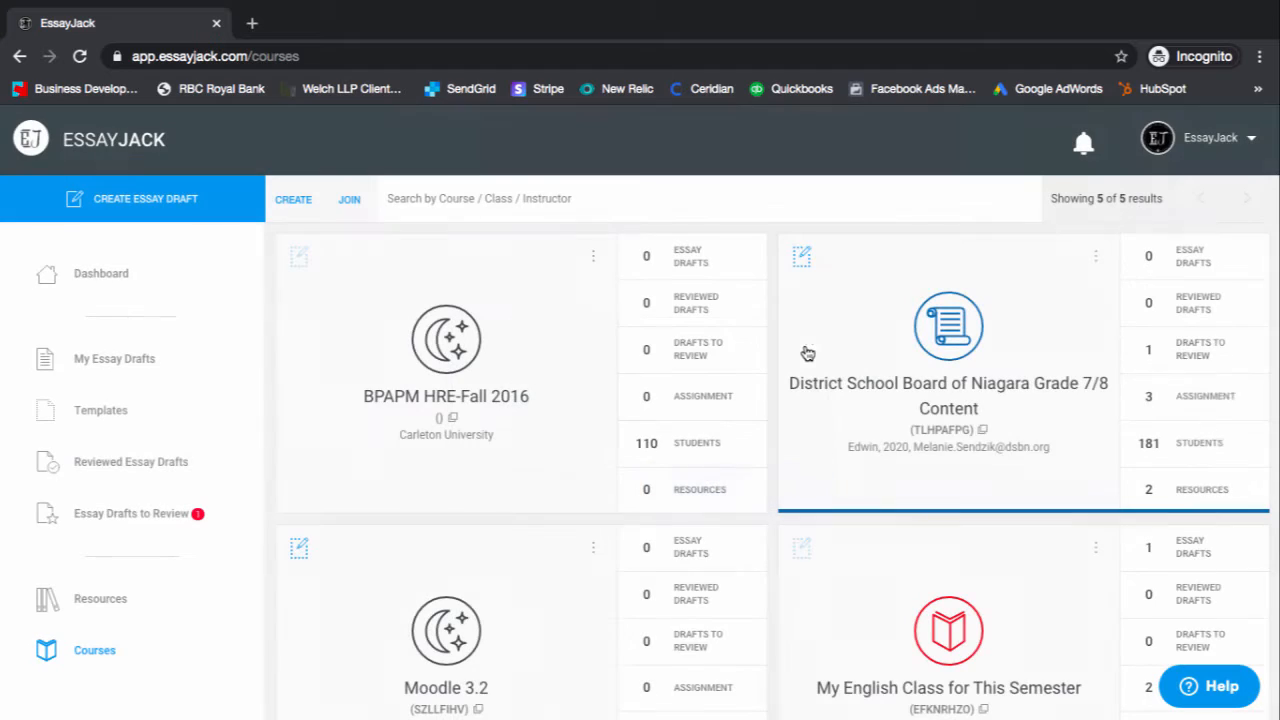
- Copy the District School Board of Niagara Grade 7/8 Content course key, paste it into the Join Course form, and dismiss the form
left_click(984, 431)
left_click(350, 200)
left_click(543, 409)
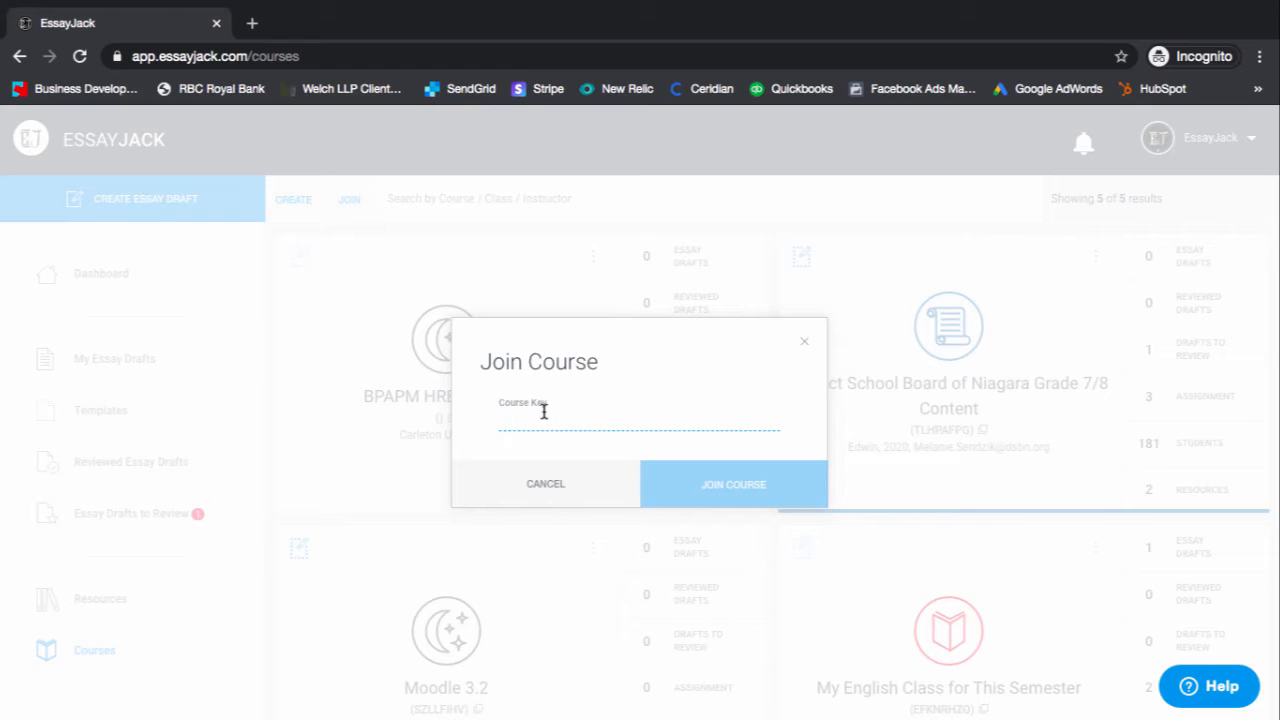
key("ctrl+v")
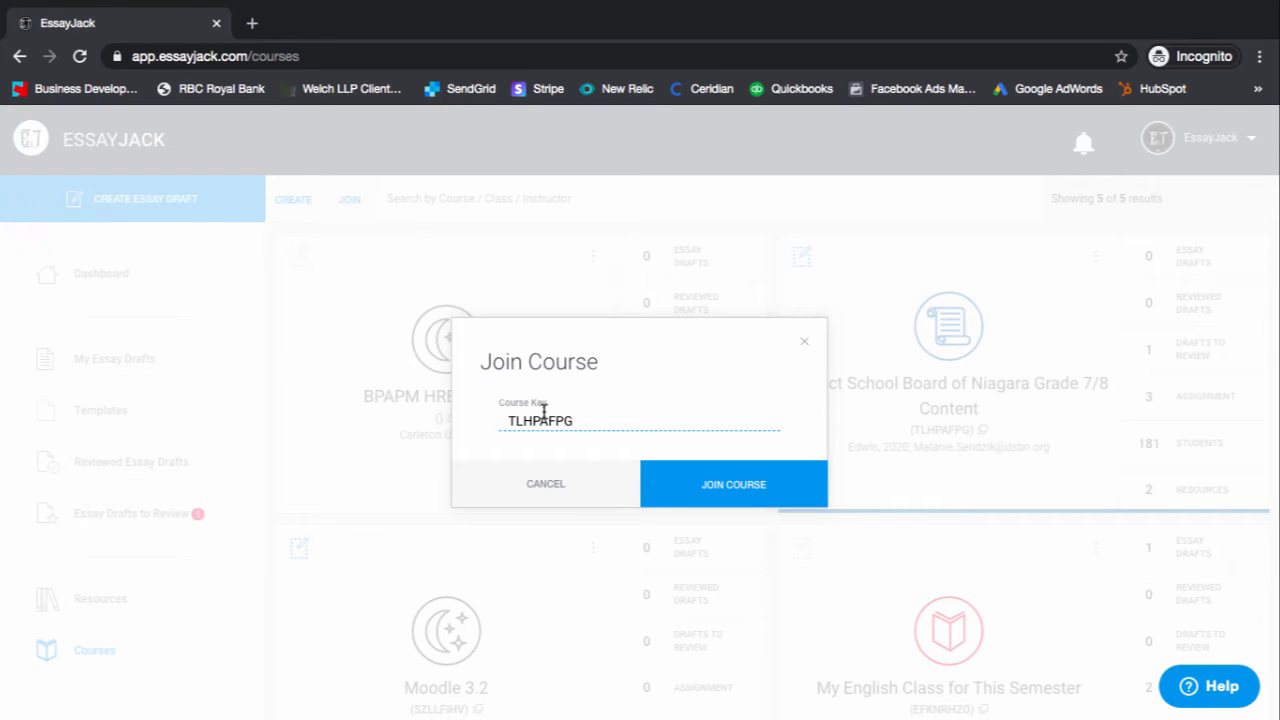
left_click(807, 345)
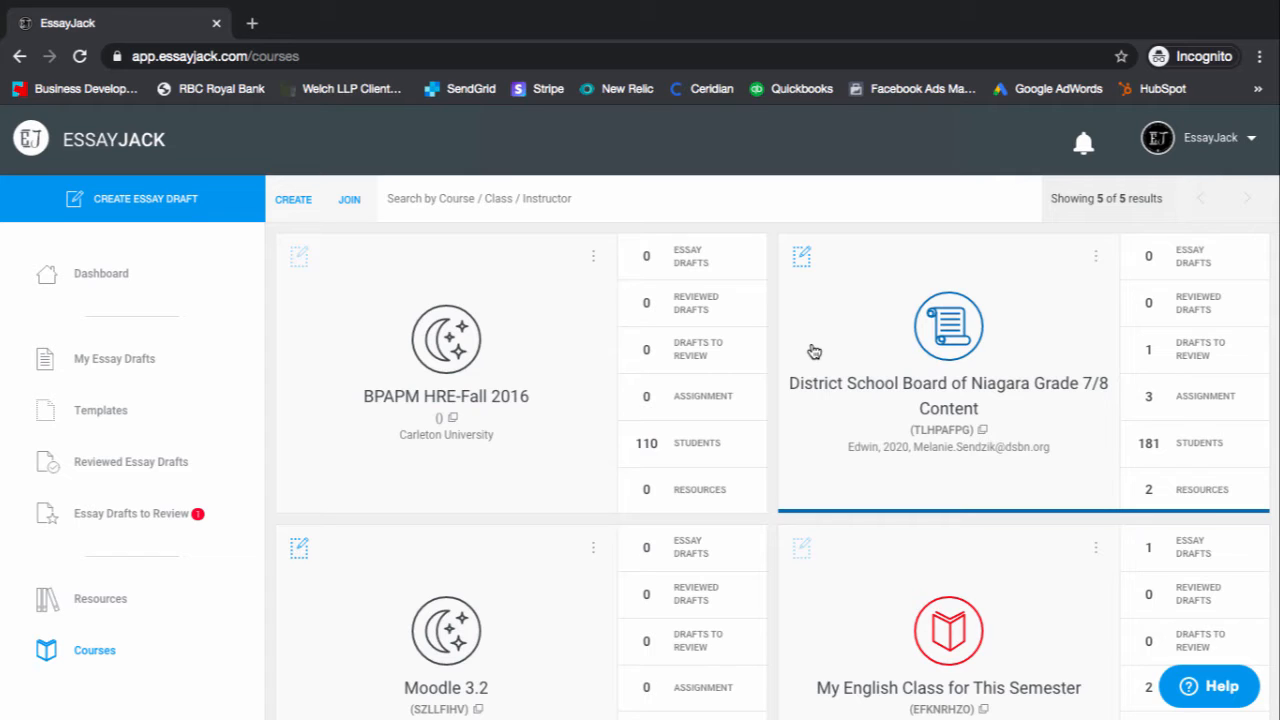
- Create a new template named "My IB Extended Essay Template" with a word count of 10000 and 7 points
left_click(104, 414)
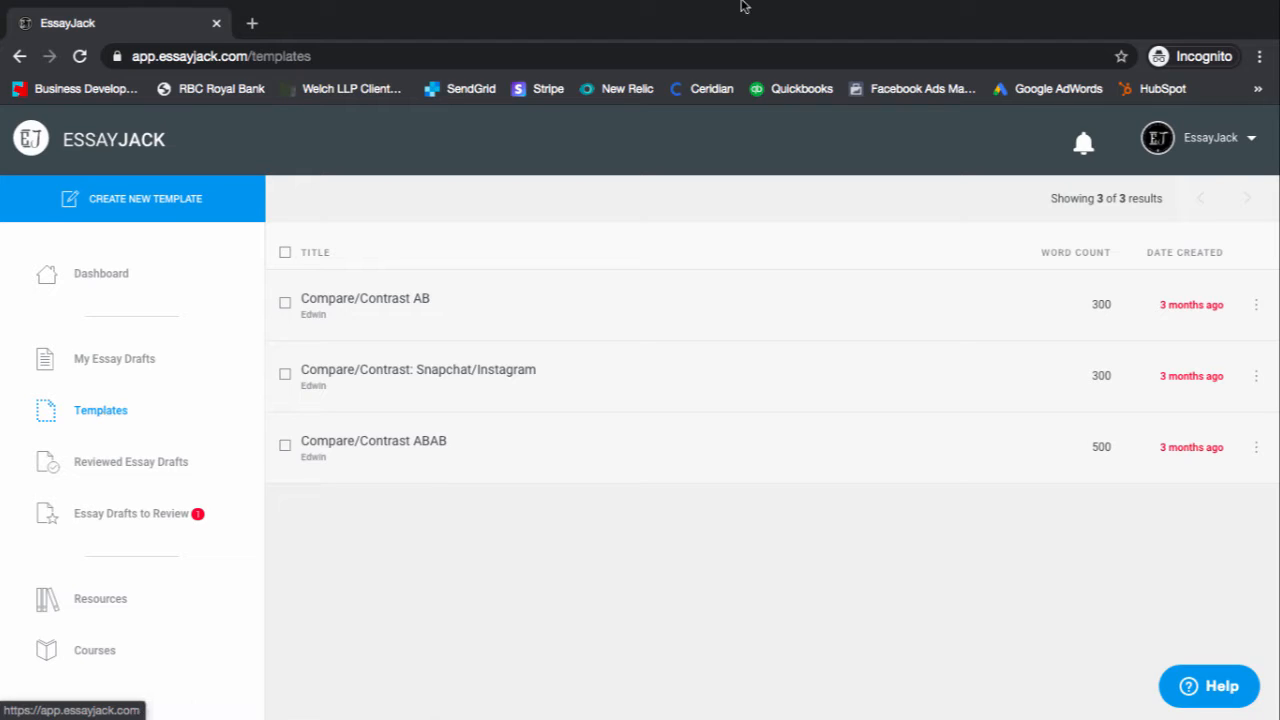
left_click(151, 219)
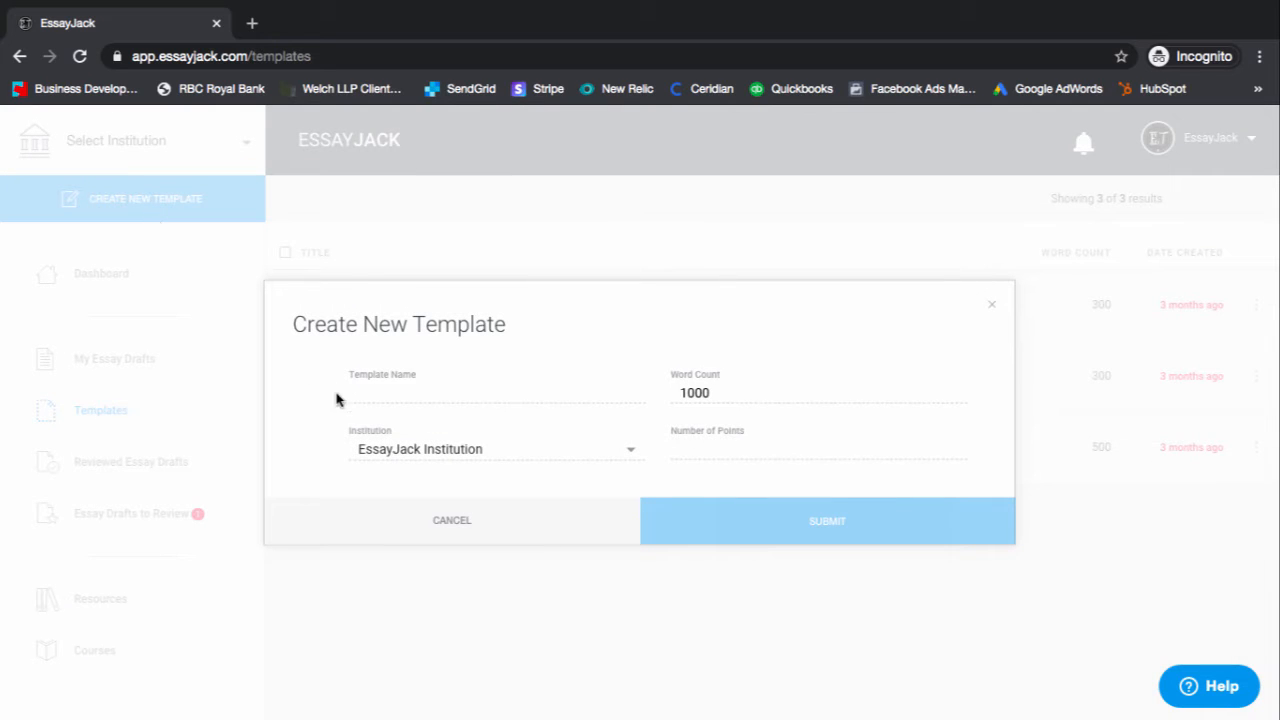
left_click(396, 393)
type("My IB")
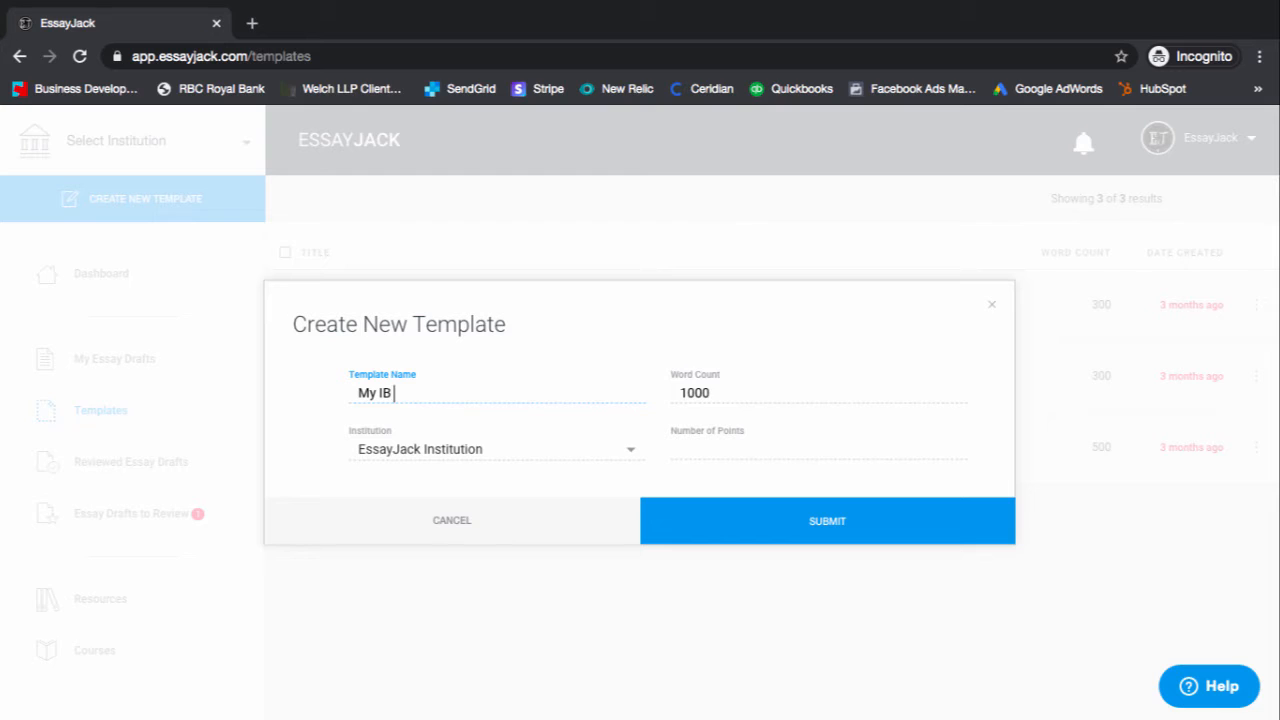
type(" Extended Essay Template")
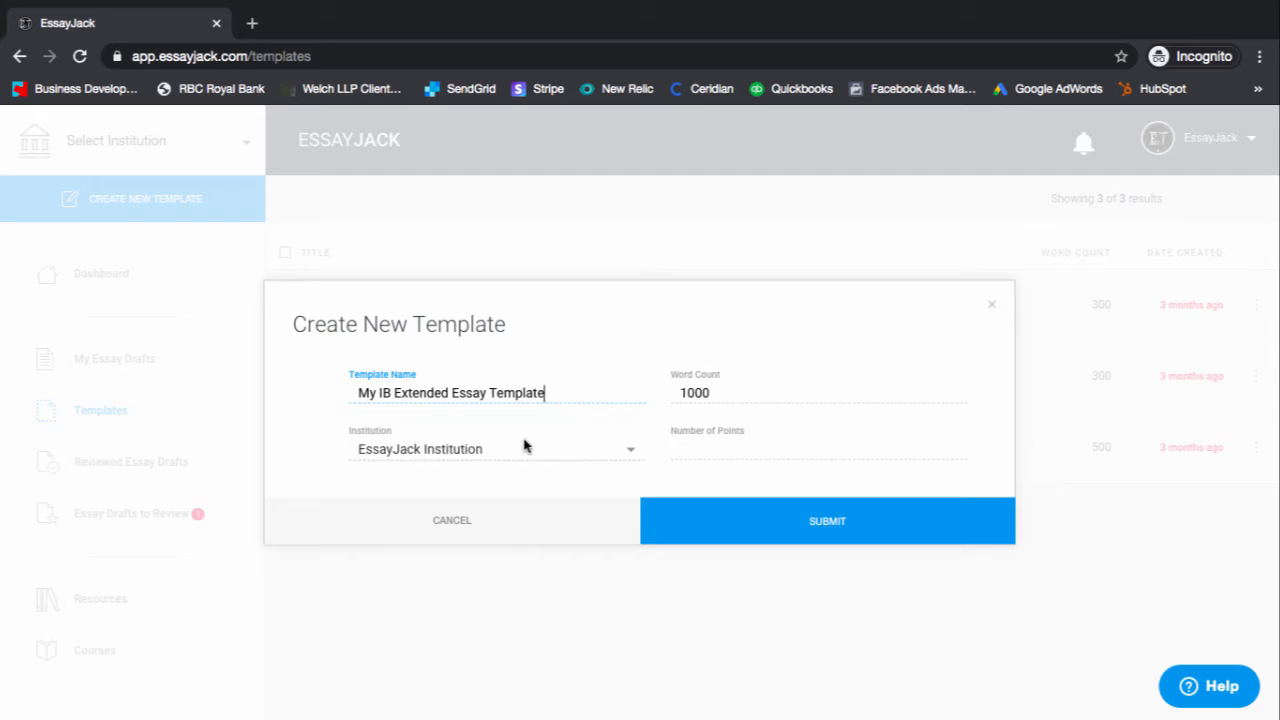
left_click(686, 393)
type("0")
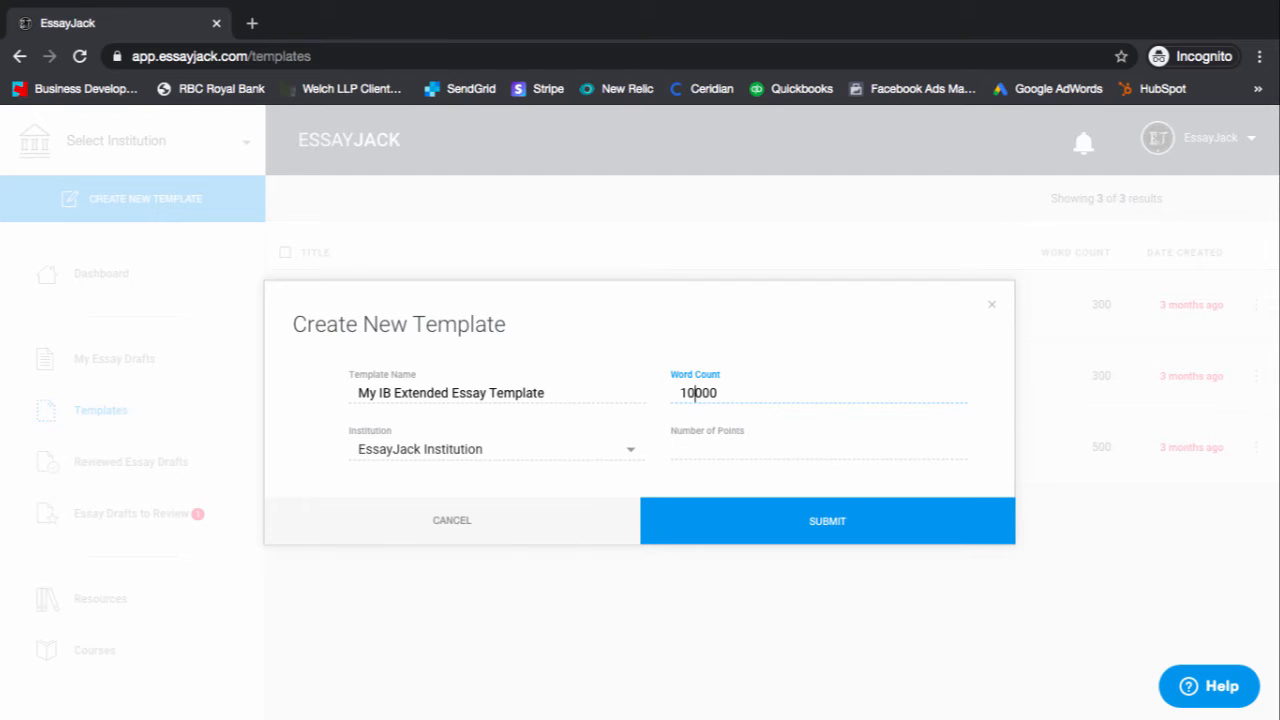
left_click(772, 448)
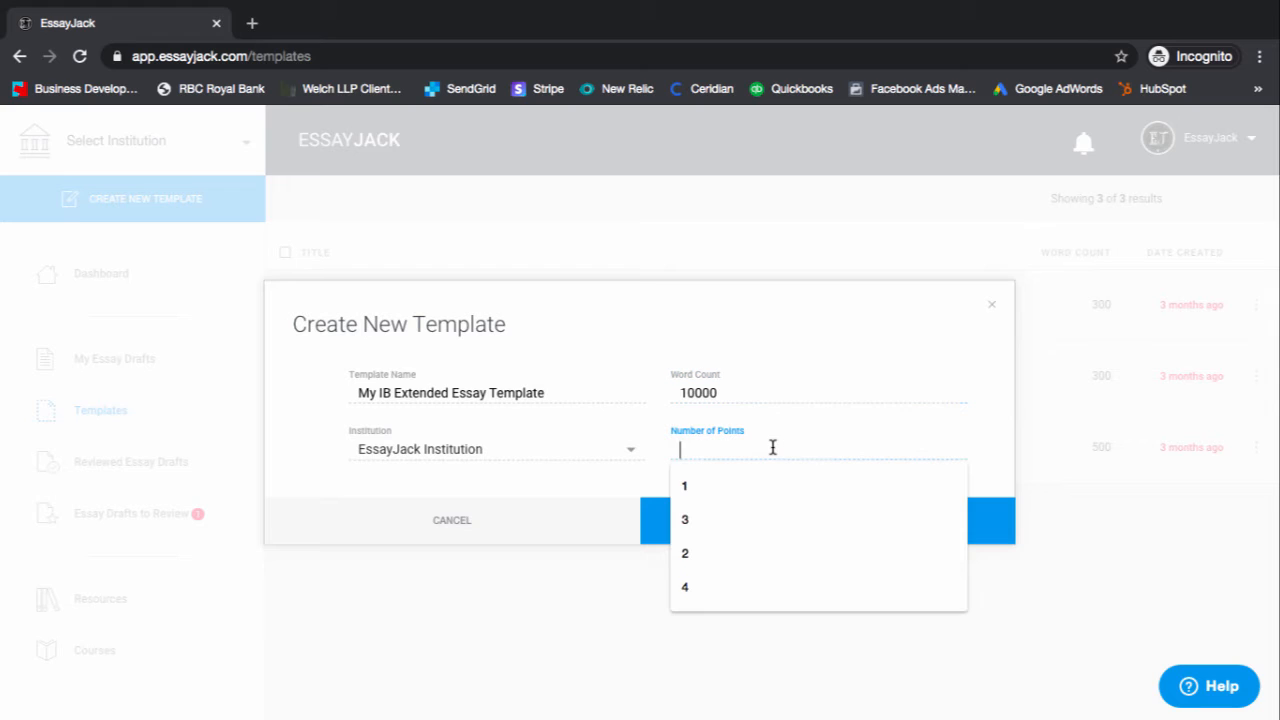
type("7")
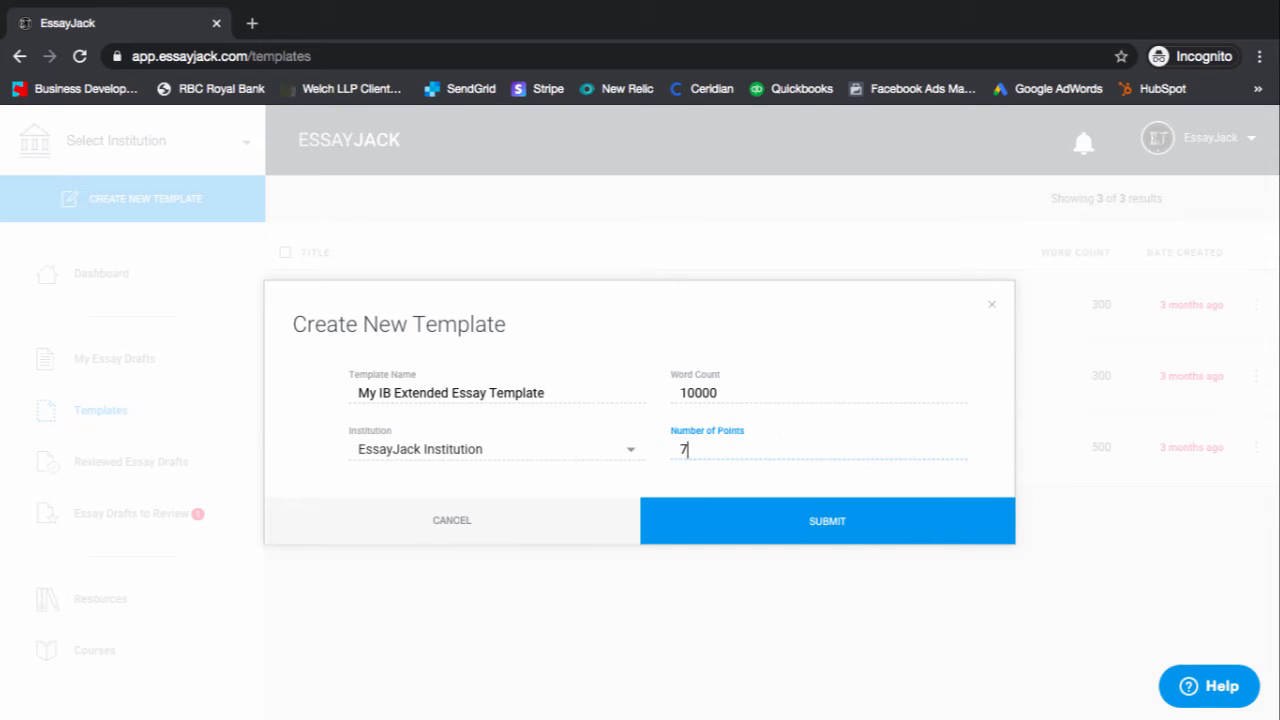
left_click(797, 521)
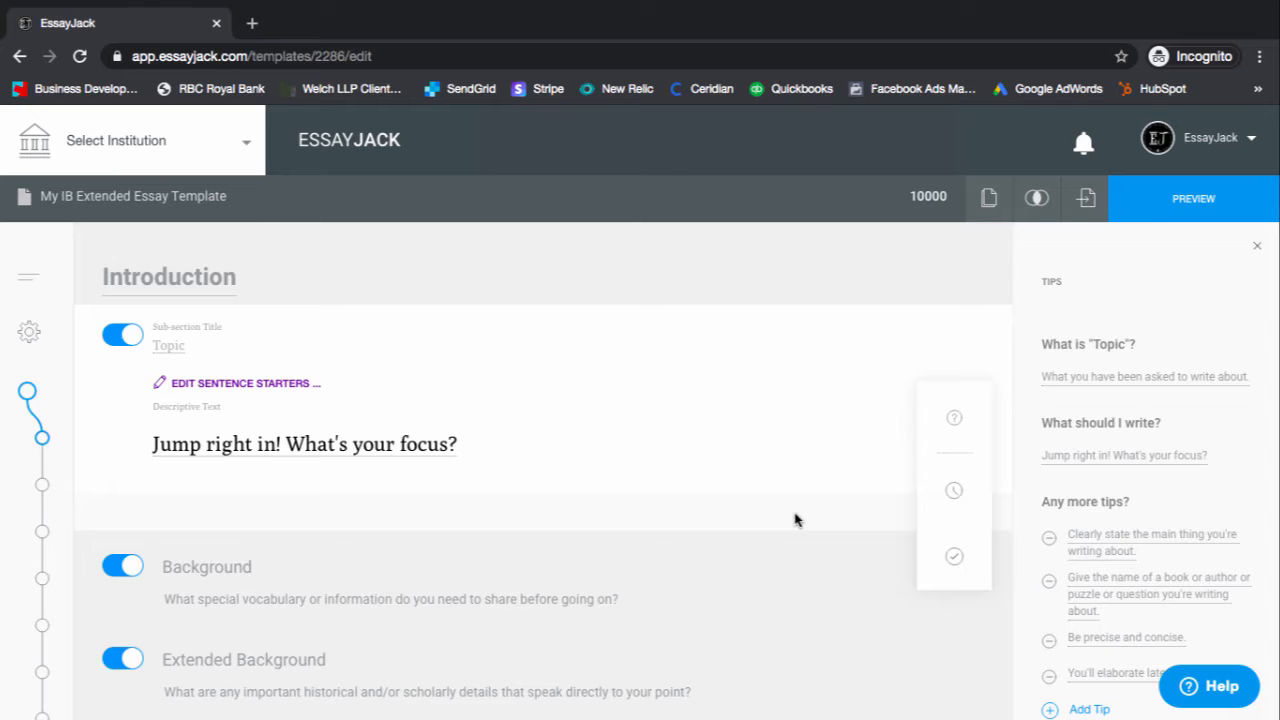
- Expand the template outline and review its sections from Introduction through the body points to Conclusion and Attachments
left_click(27, 281)
scroll(217, 449, "down", 5)
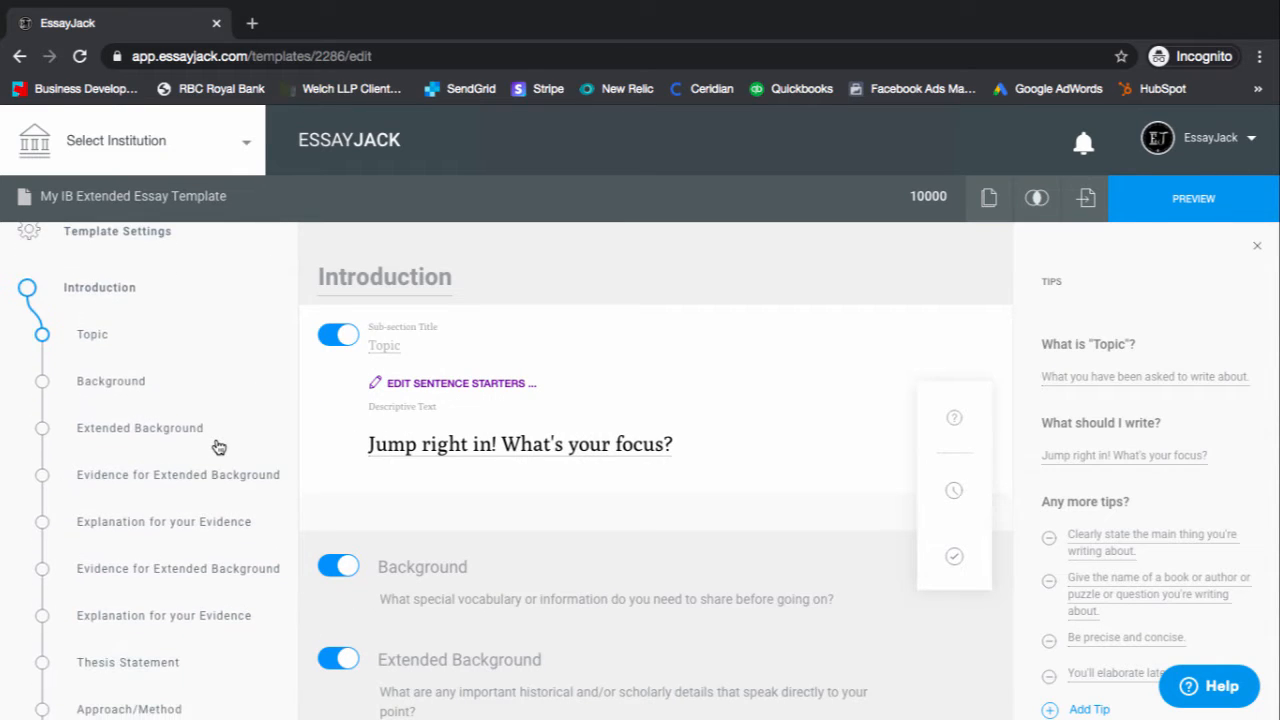
scroll(217, 445, "down", 5)
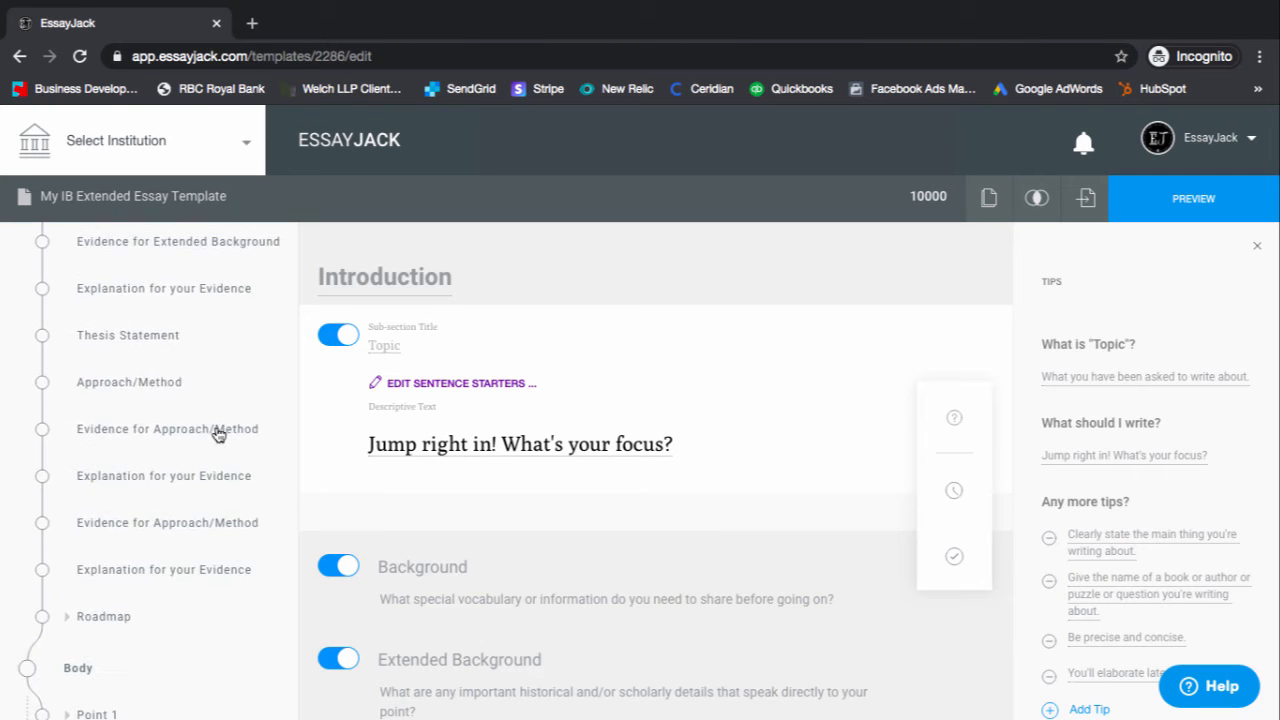
scroll(218, 434, "down", 10)
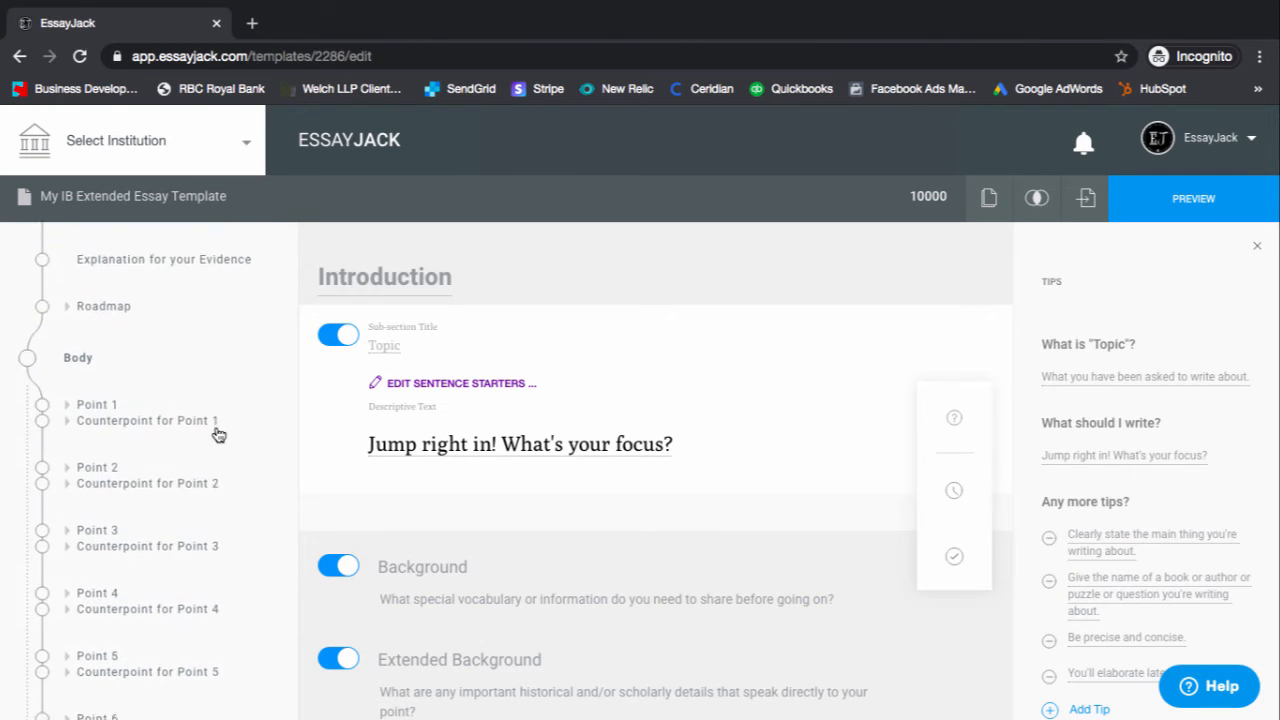
scroll(218, 434, "down", 5)
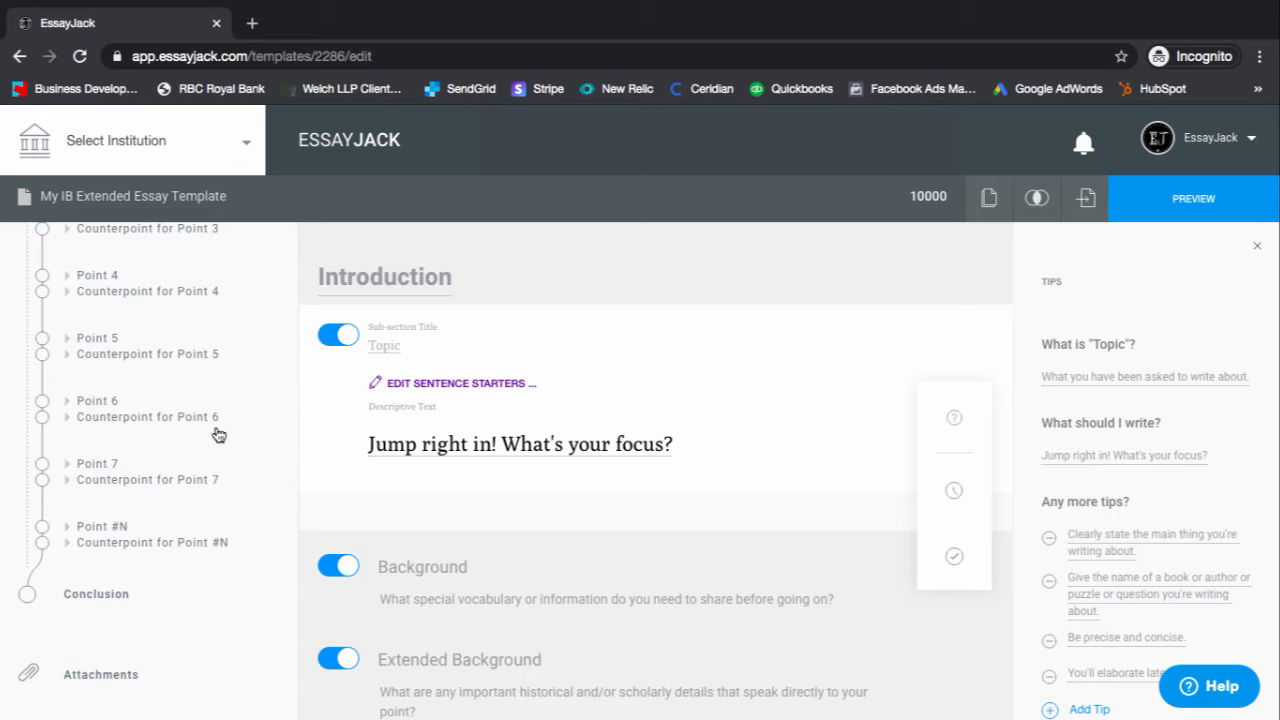
scroll(218, 434, "up", 5)
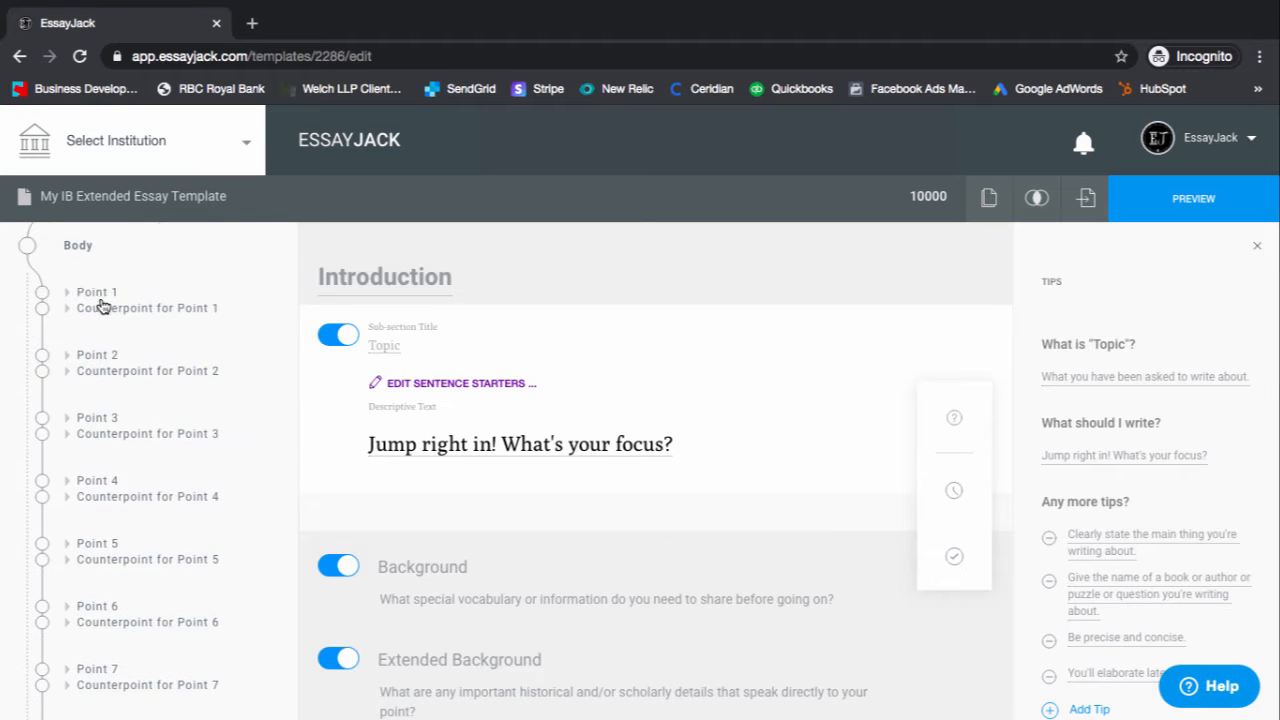
- Expand Counterpoint for Point 1 in the outline, review its sub-sections, and collapse the outline
left_click(104, 306)
scroll(128, 486, "down", 4)
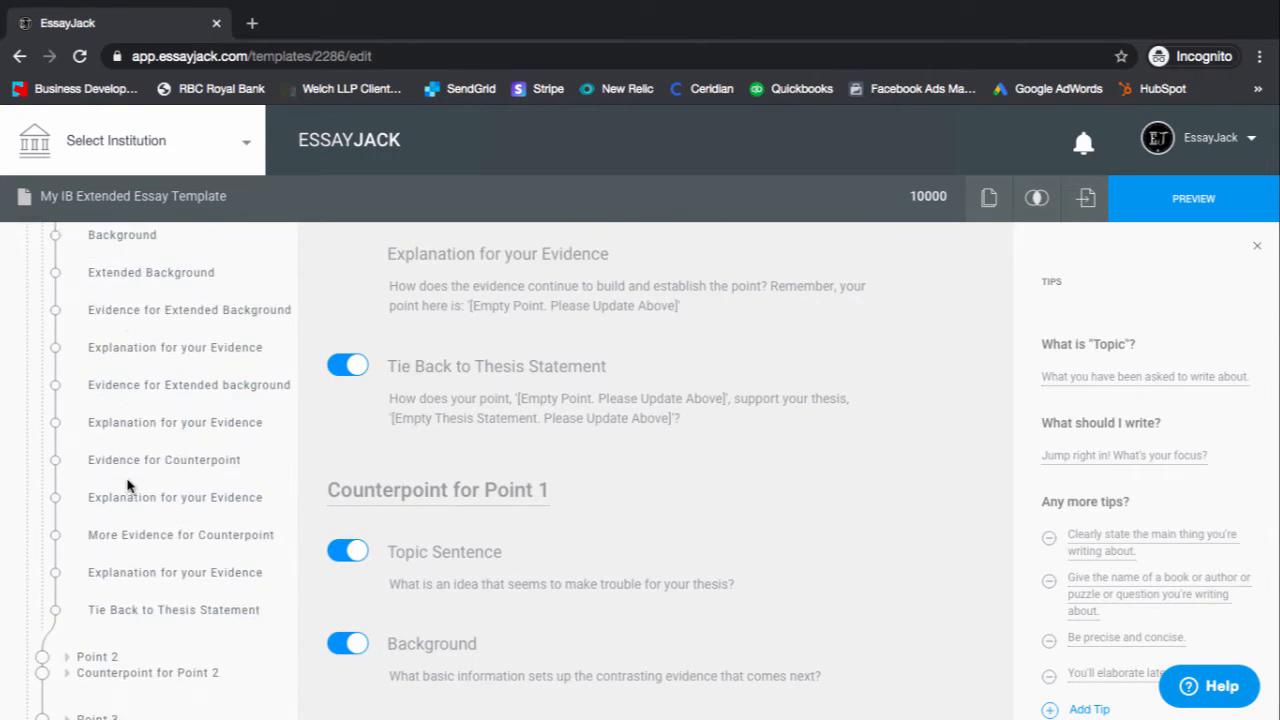
scroll(128, 486, "up", 3)
scroll(91, 265, "up", 7)
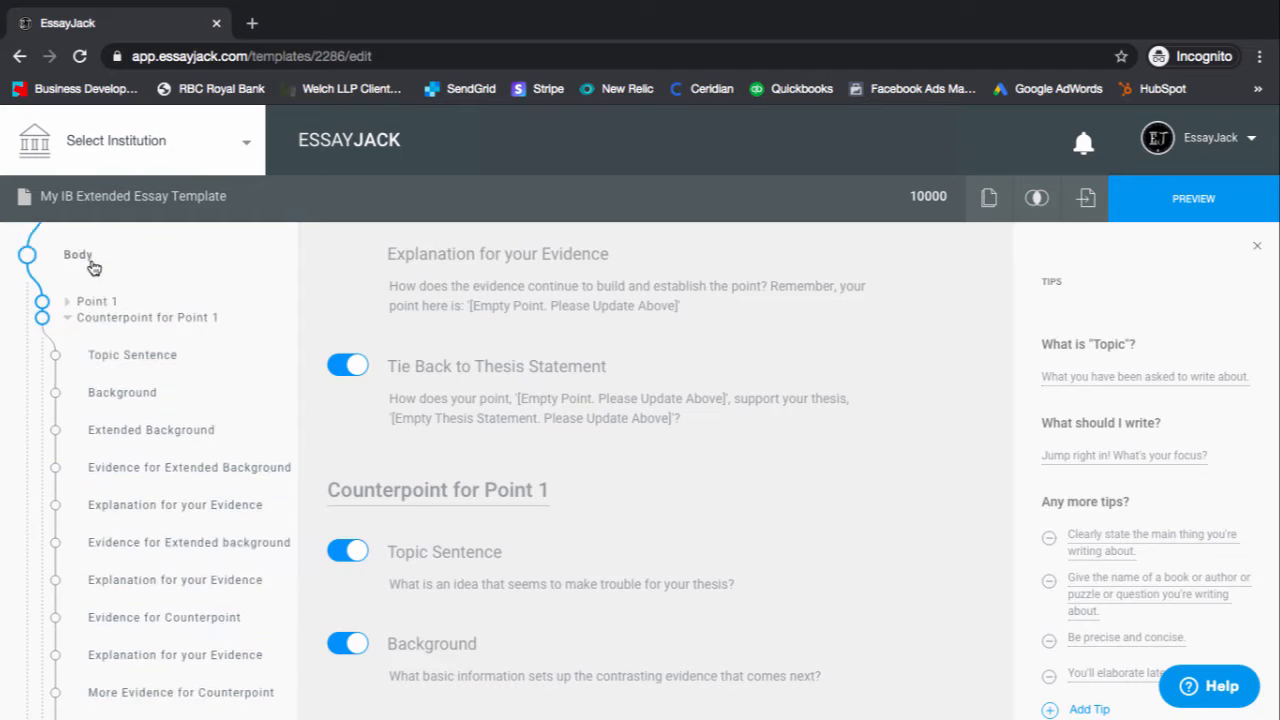
scroll(91, 265, "up", 10)
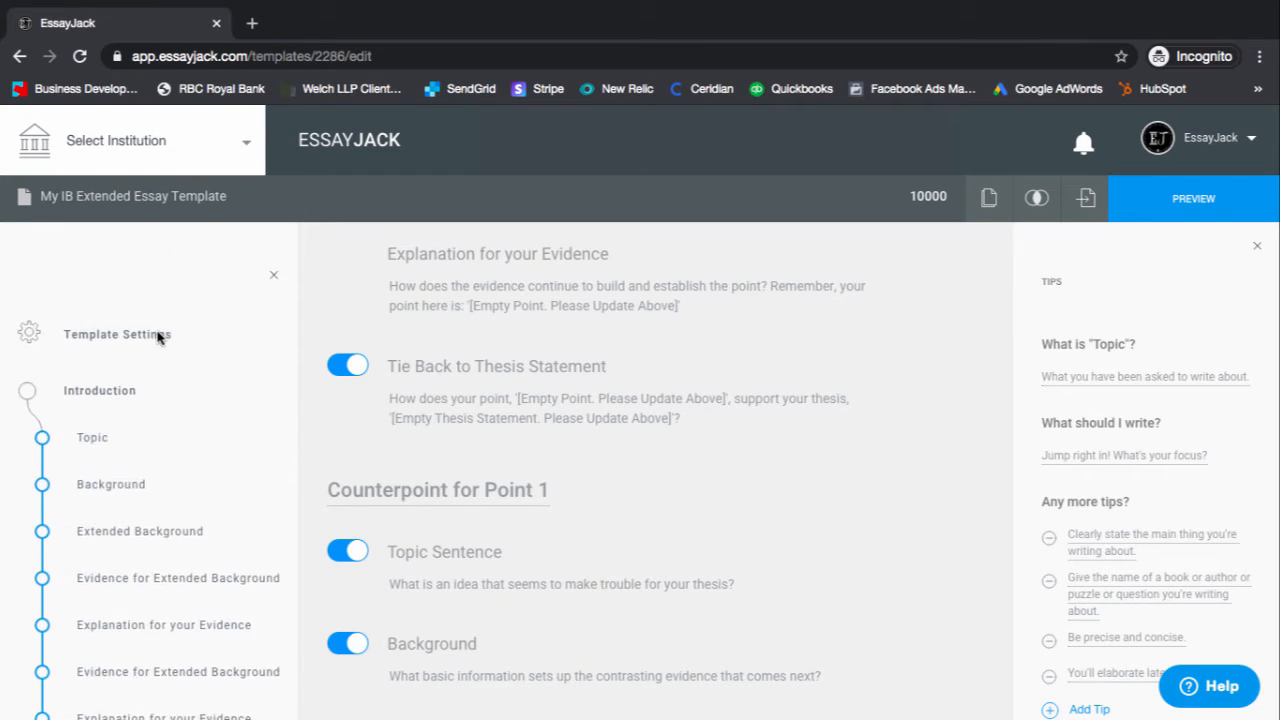
scroll(157, 337, "up", 1)
left_click(275, 276)
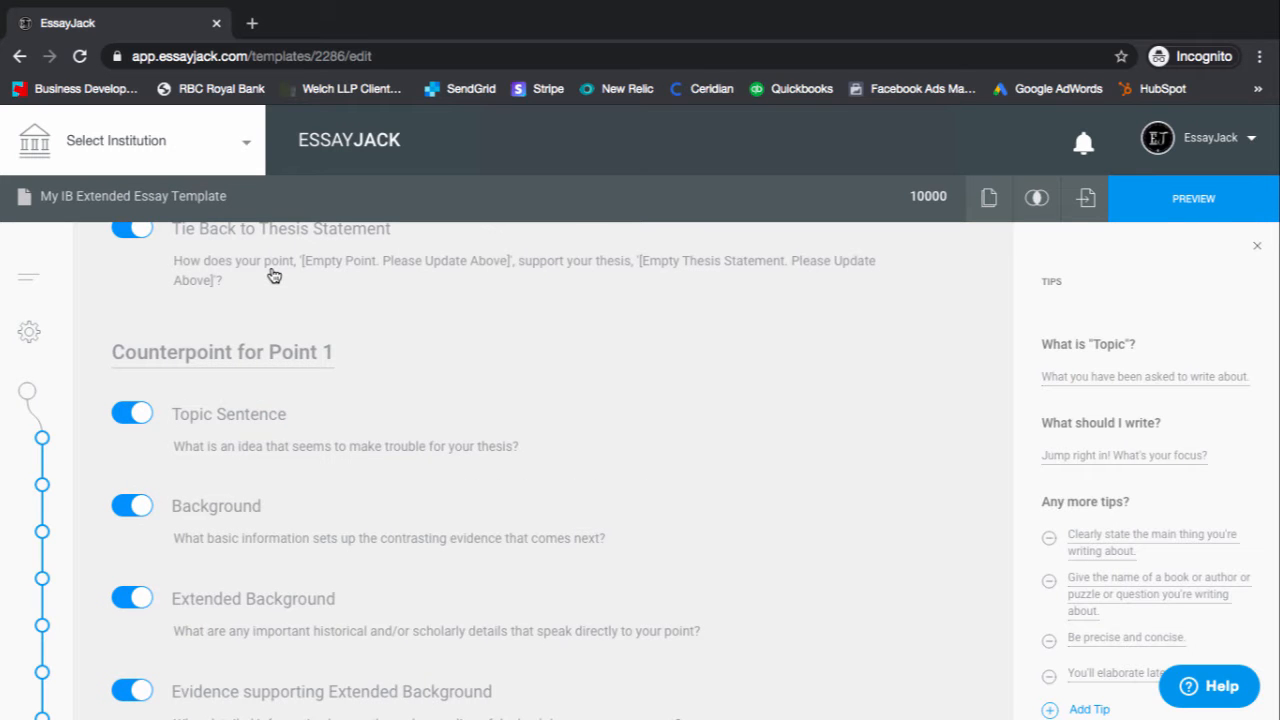
- Rename the template's Introduction section heading to "Your EE Opening"
scroll(366, 409, "up", 20)
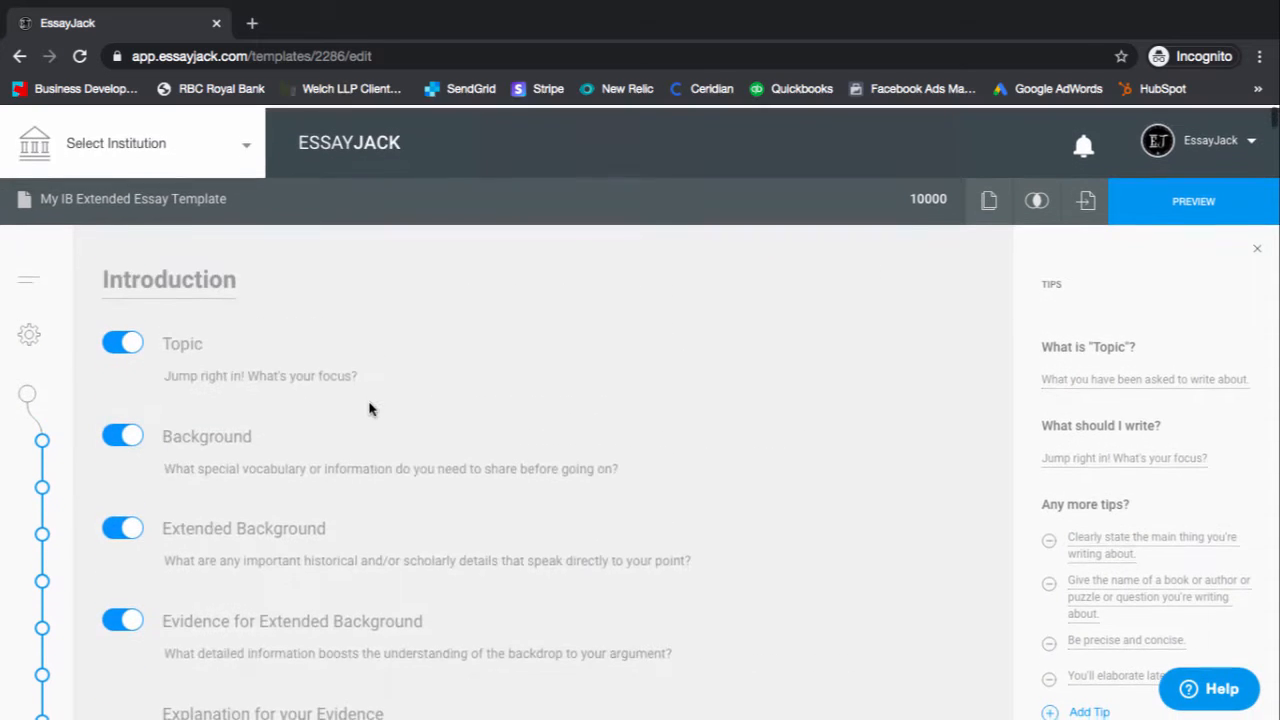
left_click(196, 283)
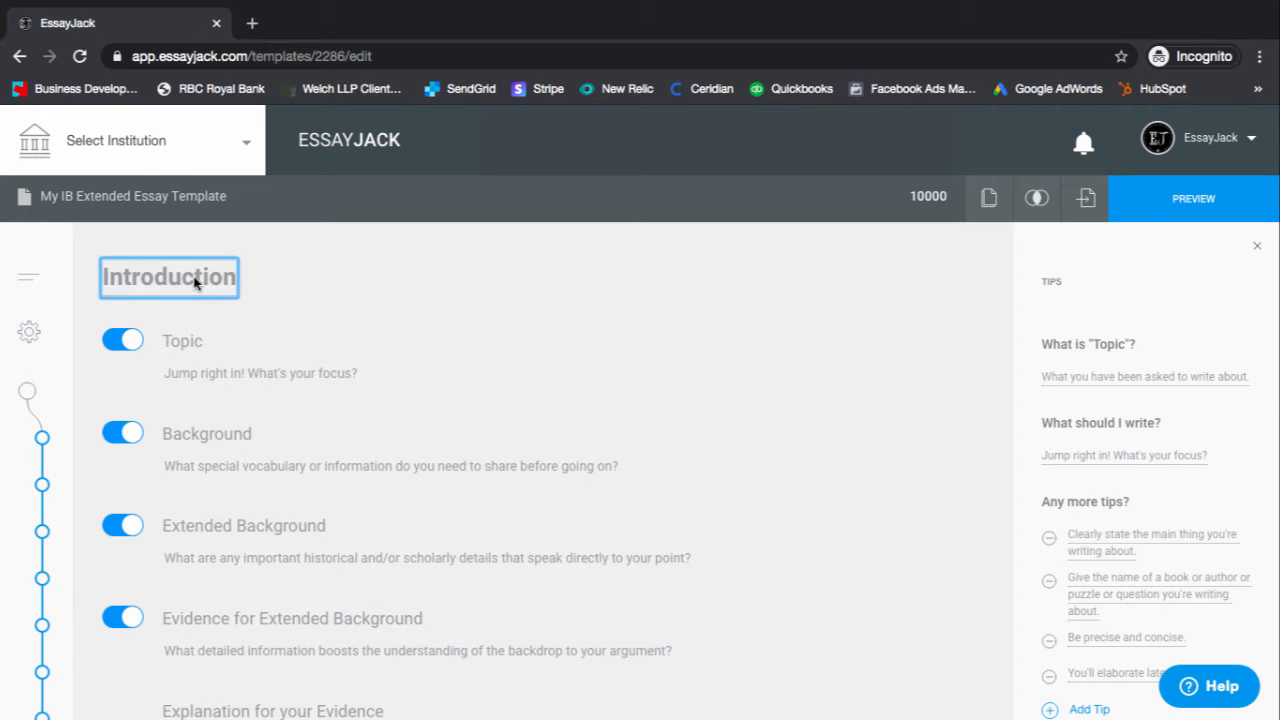
key("ctrl+a")
type("Your EE Oe")
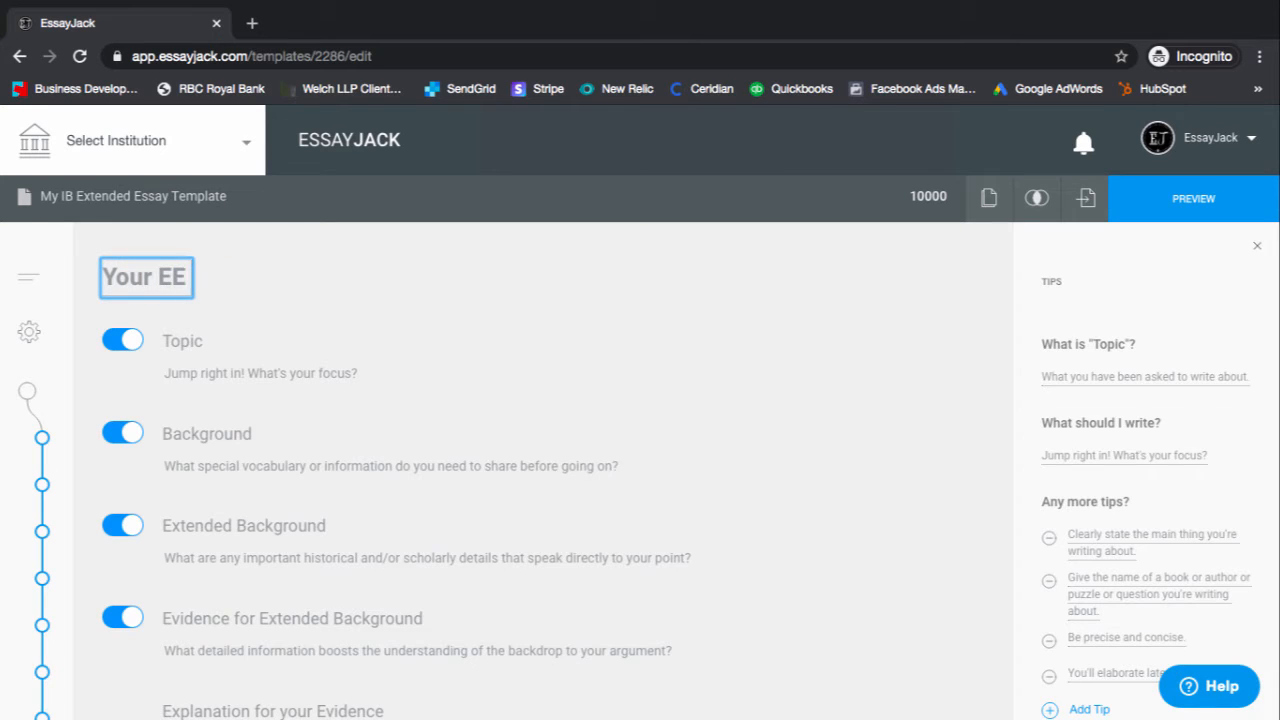
key("BackSpace")
type("pening")
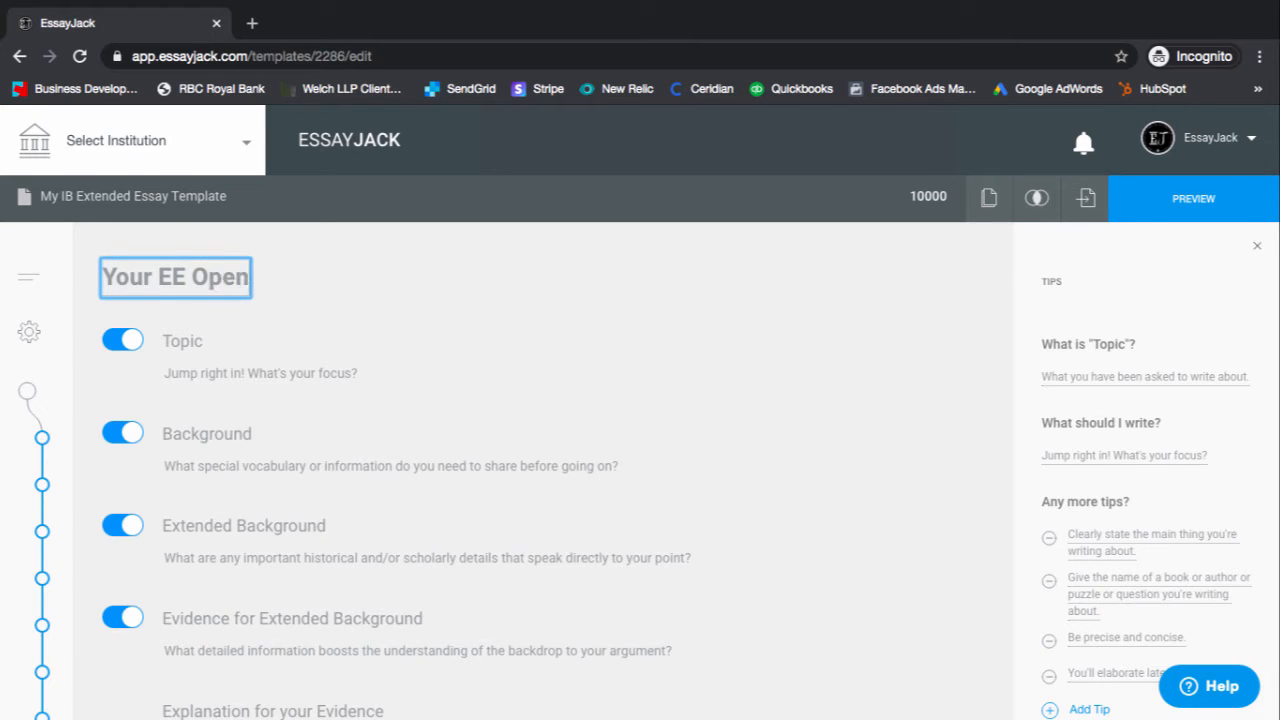
- Change the title of the Topic sub-section to "Your Hook"
left_click(173, 347)
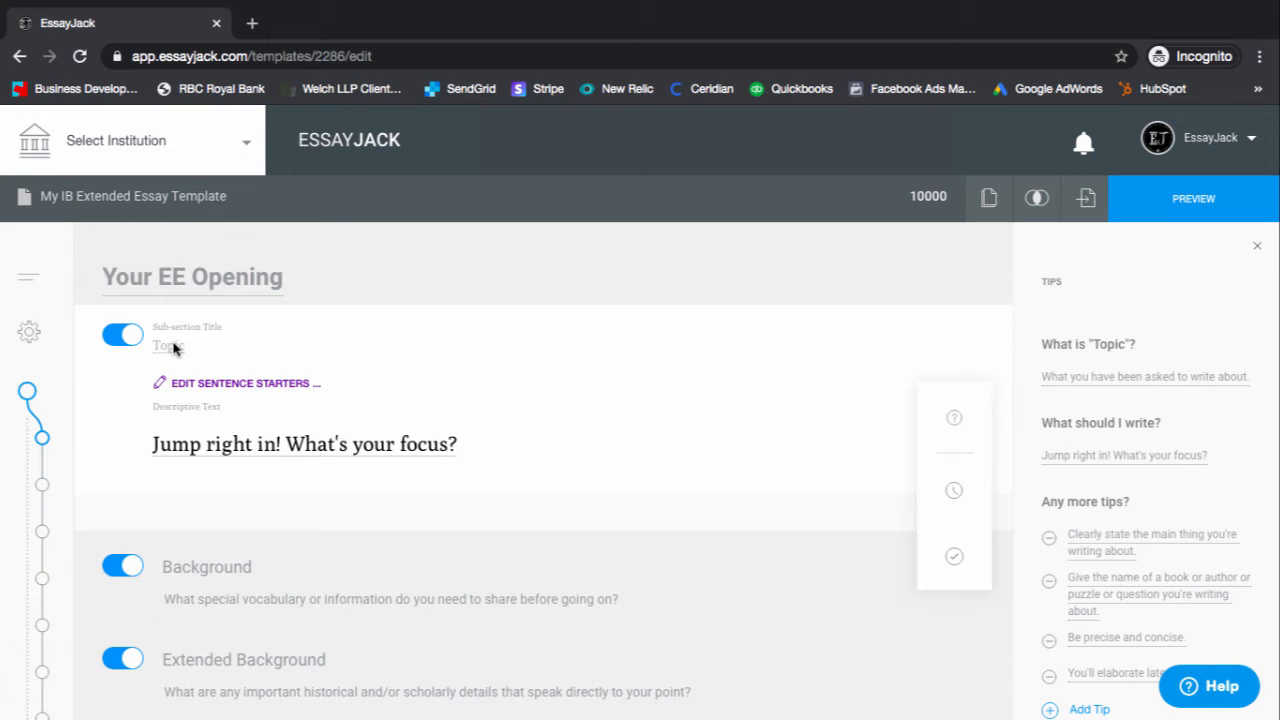
left_click(169, 346)
type("Your Hook")
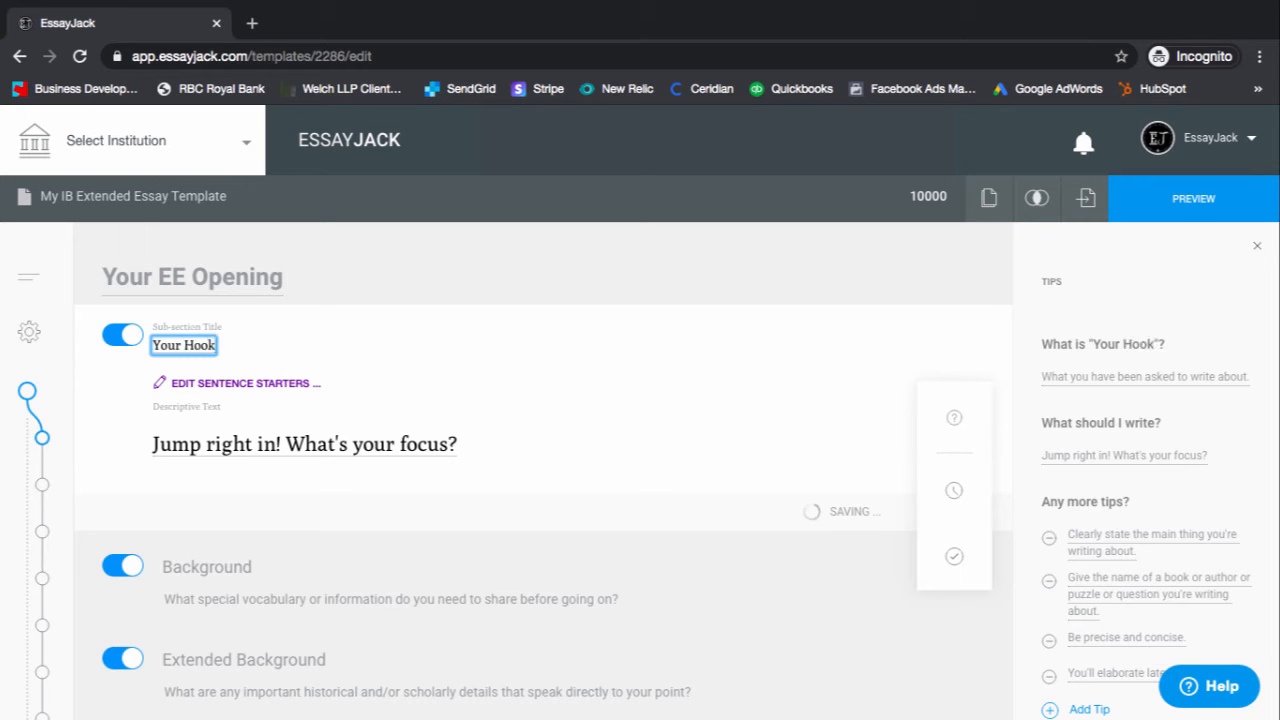
- Extend the sub-section title to "Your Hook - your first sentence"
type(" - your first ")
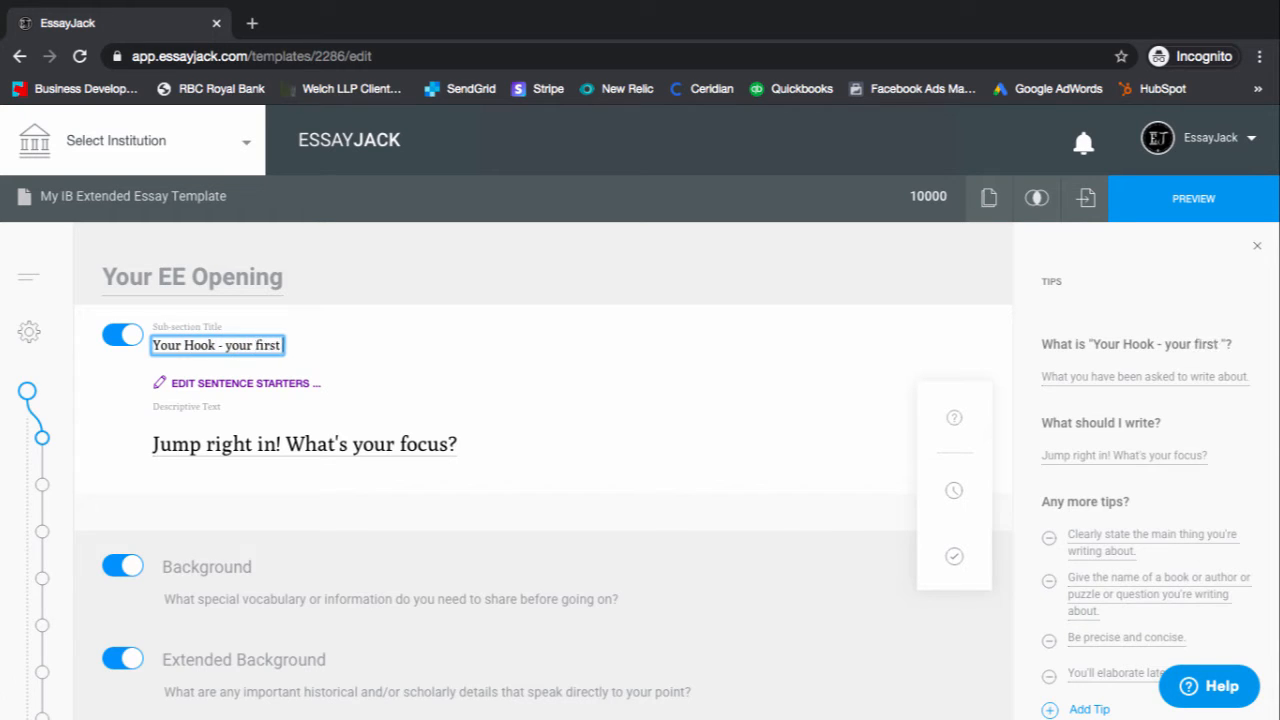
type("sentence")
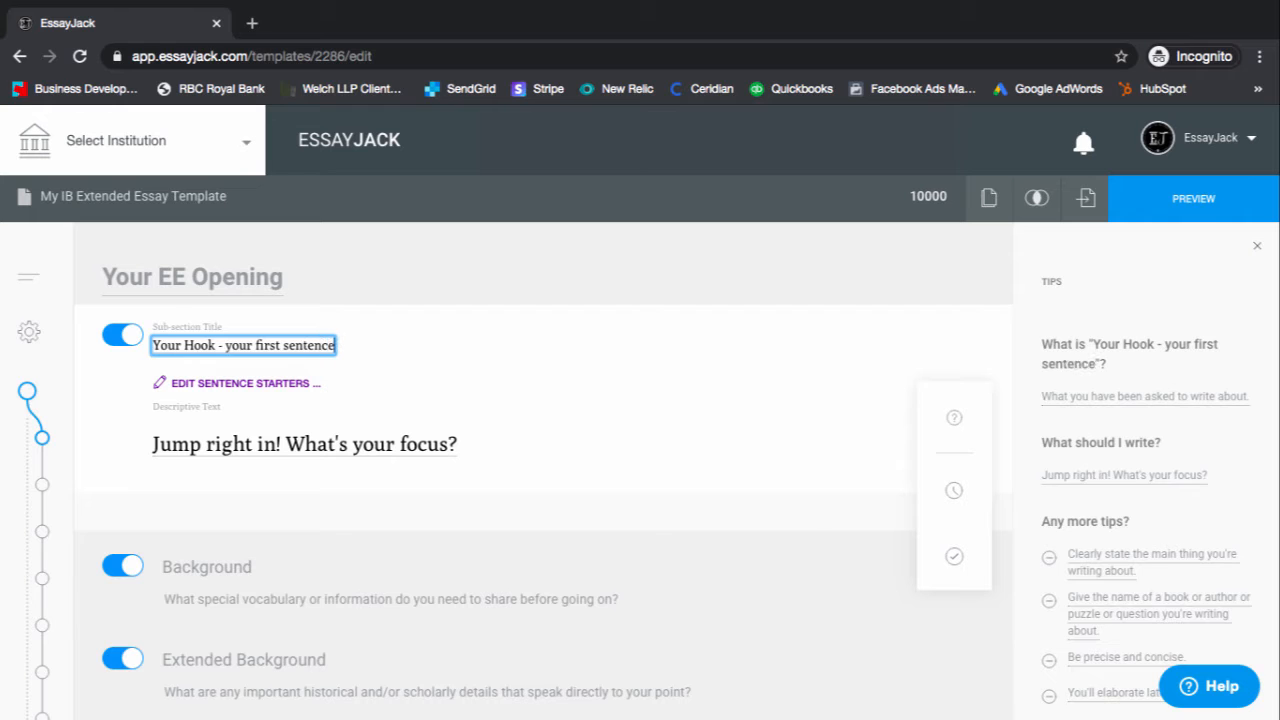
- Delete the hook's sentence starters beginning "The book", "The article" and "The significance of"
left_click(207, 388)
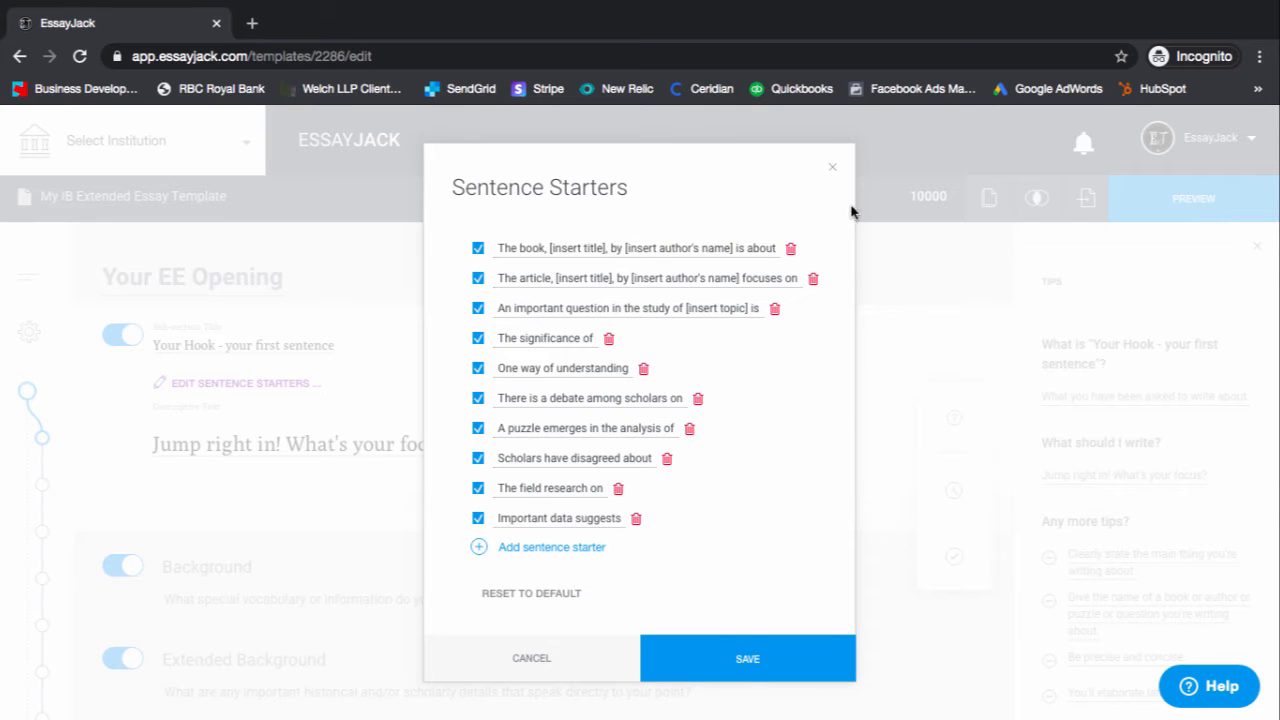
left_click(790, 248)
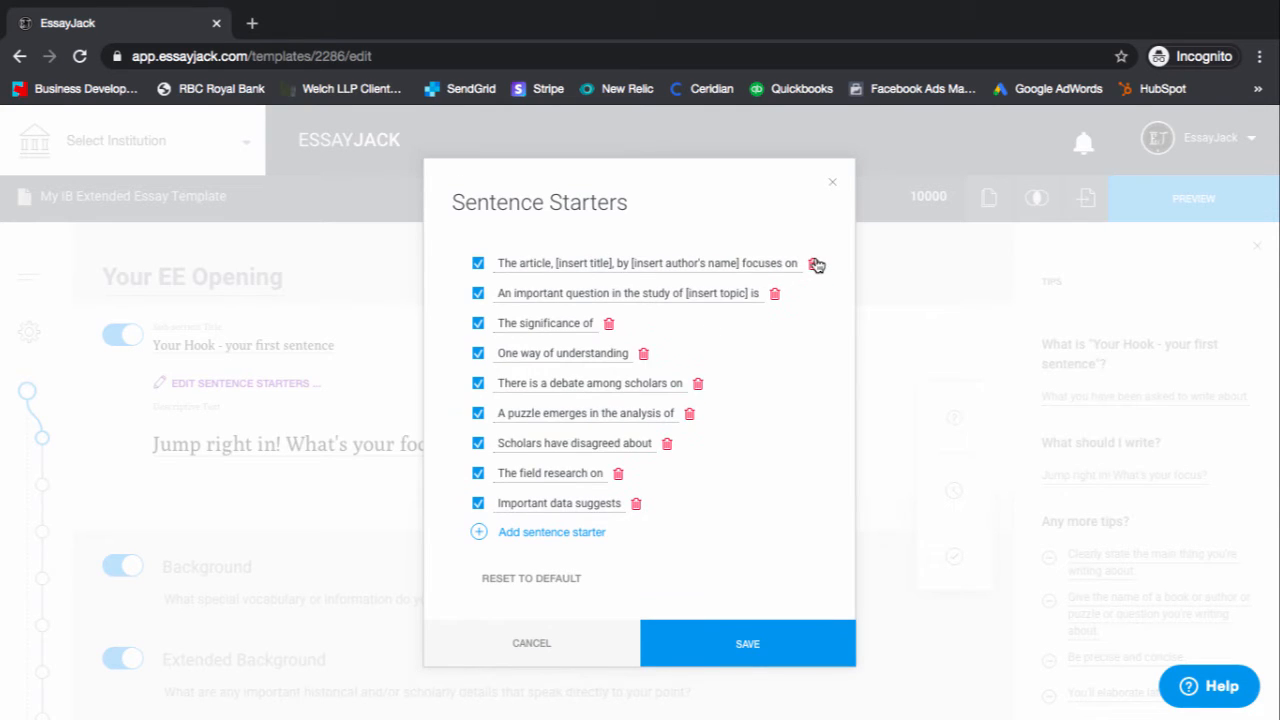
left_click(813, 262)
left_click(608, 306)
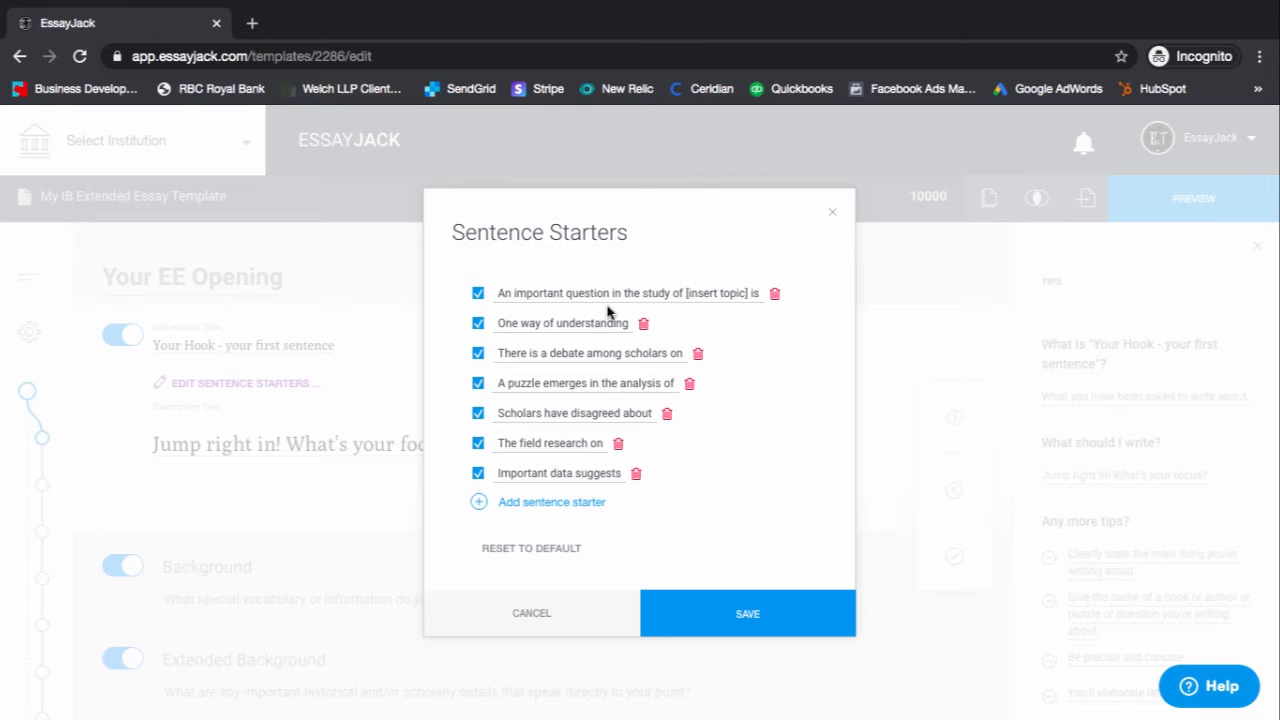
- Change "emerges" to "arises" in the puzzle sentence starter and add the starter "This EE is about"
double_click(556, 384)
type("arises")
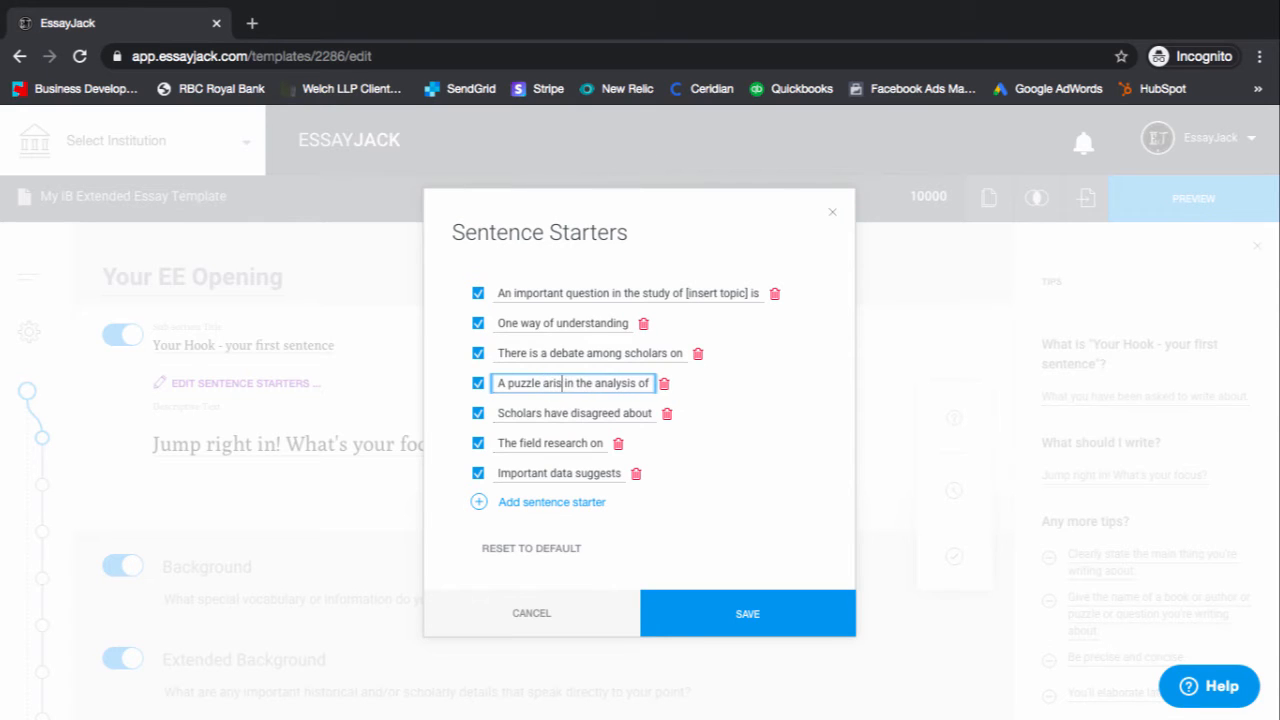
left_click(512, 494)
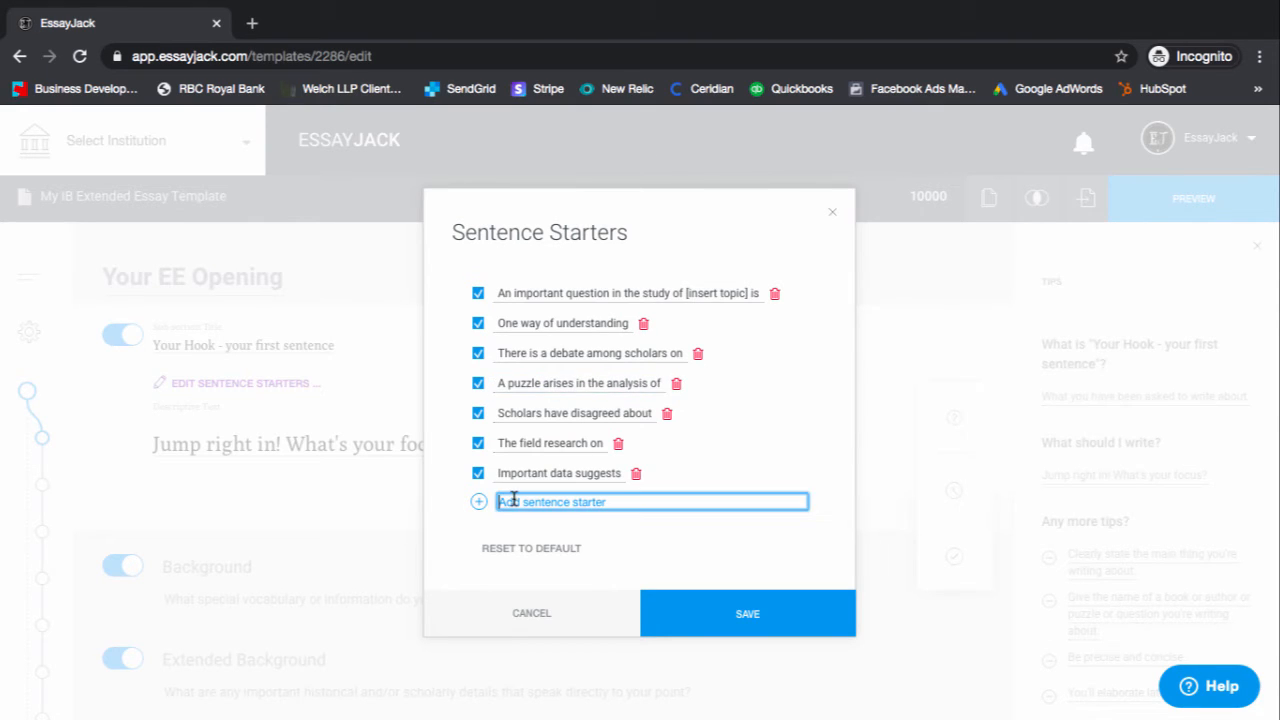
type("This EE is about")
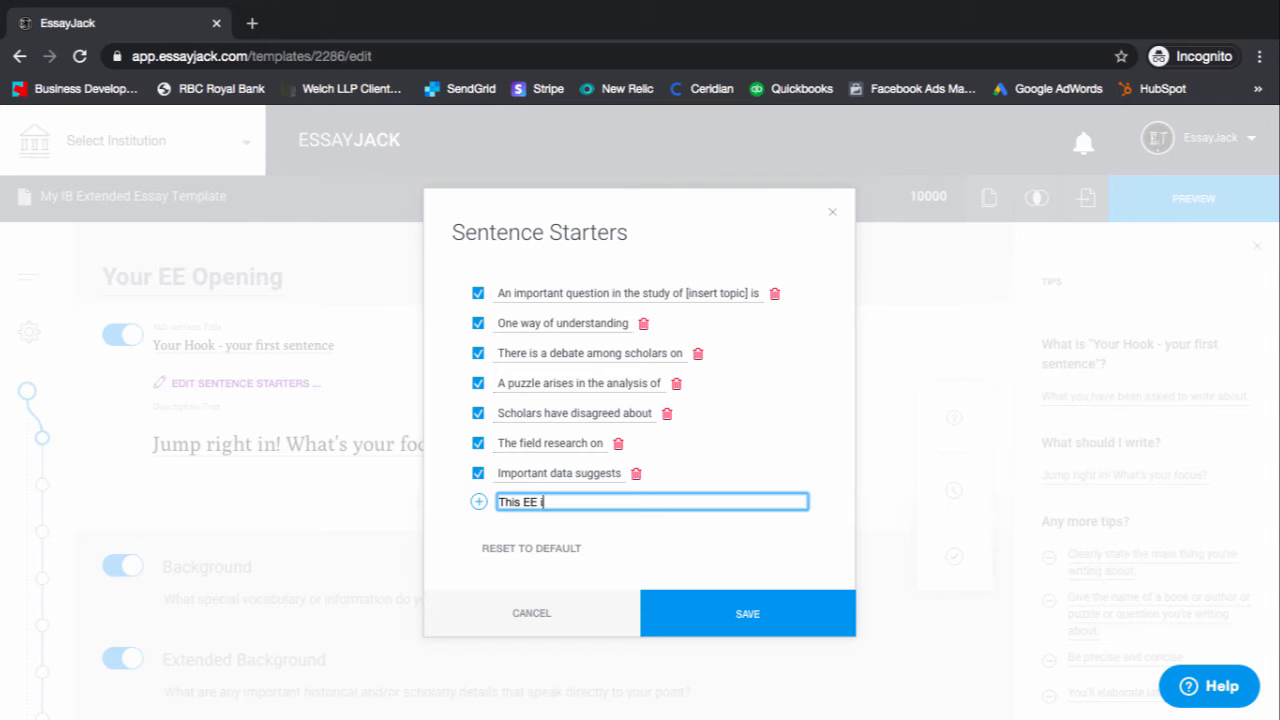
left_click(744, 640)
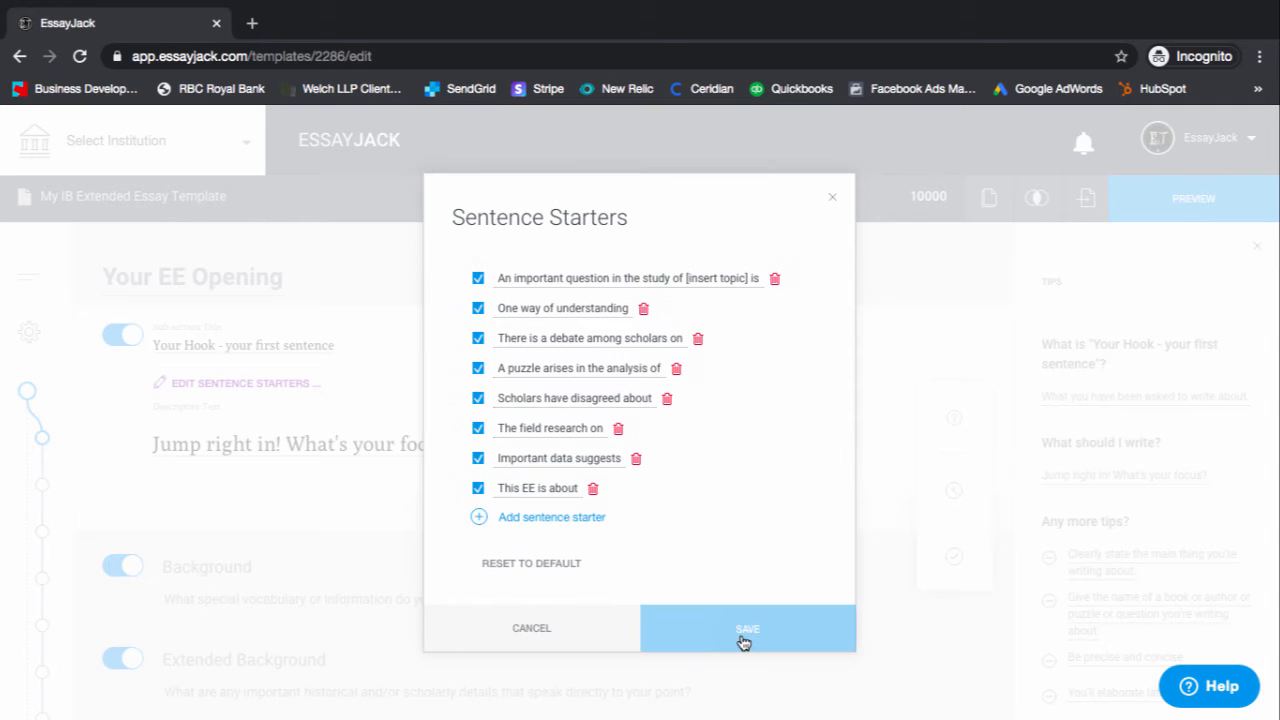
left_click(833, 195)
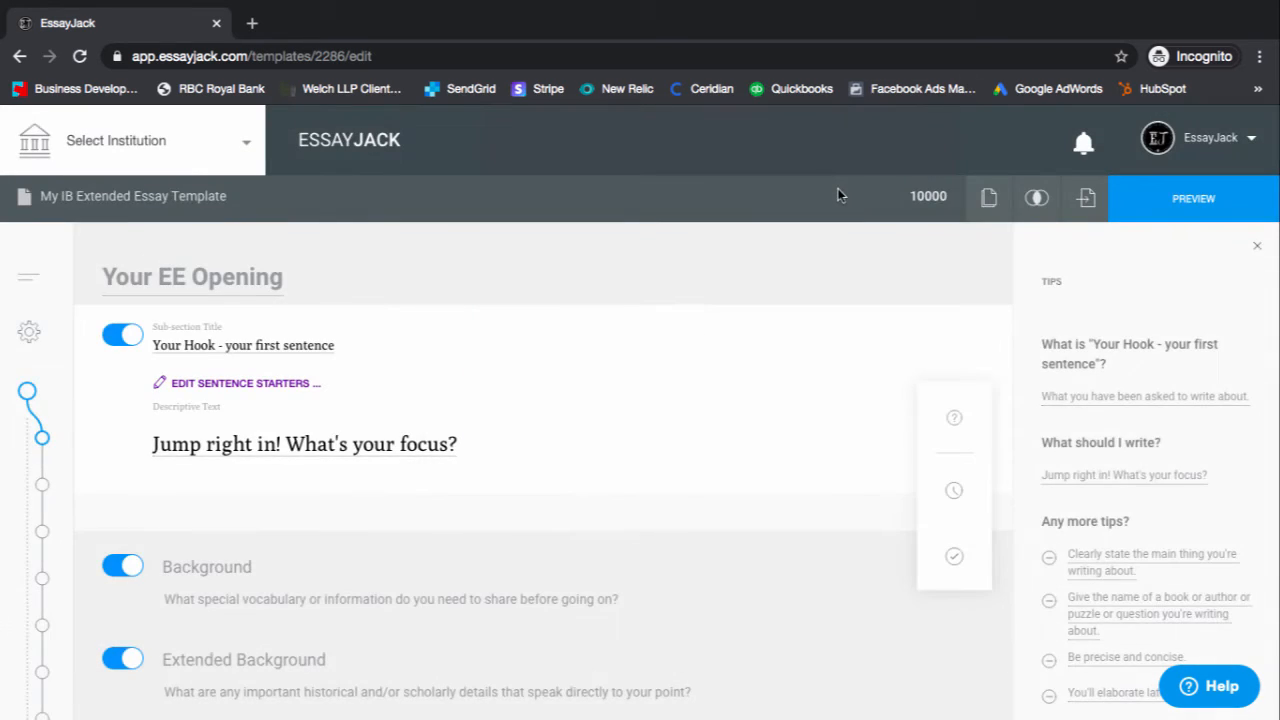
- Replace the hook sub-section's descriptive text with "What is your EE about?"
left_click_drag(457, 446, 105, 437)
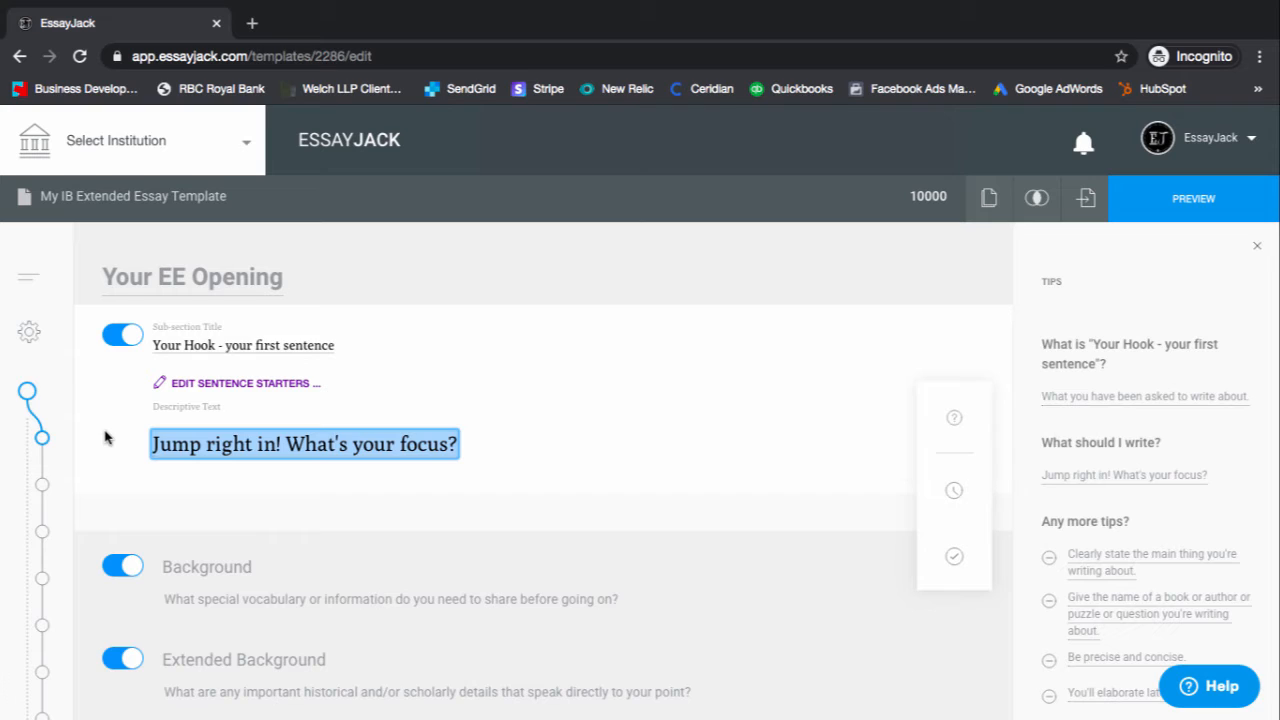
type("What i")
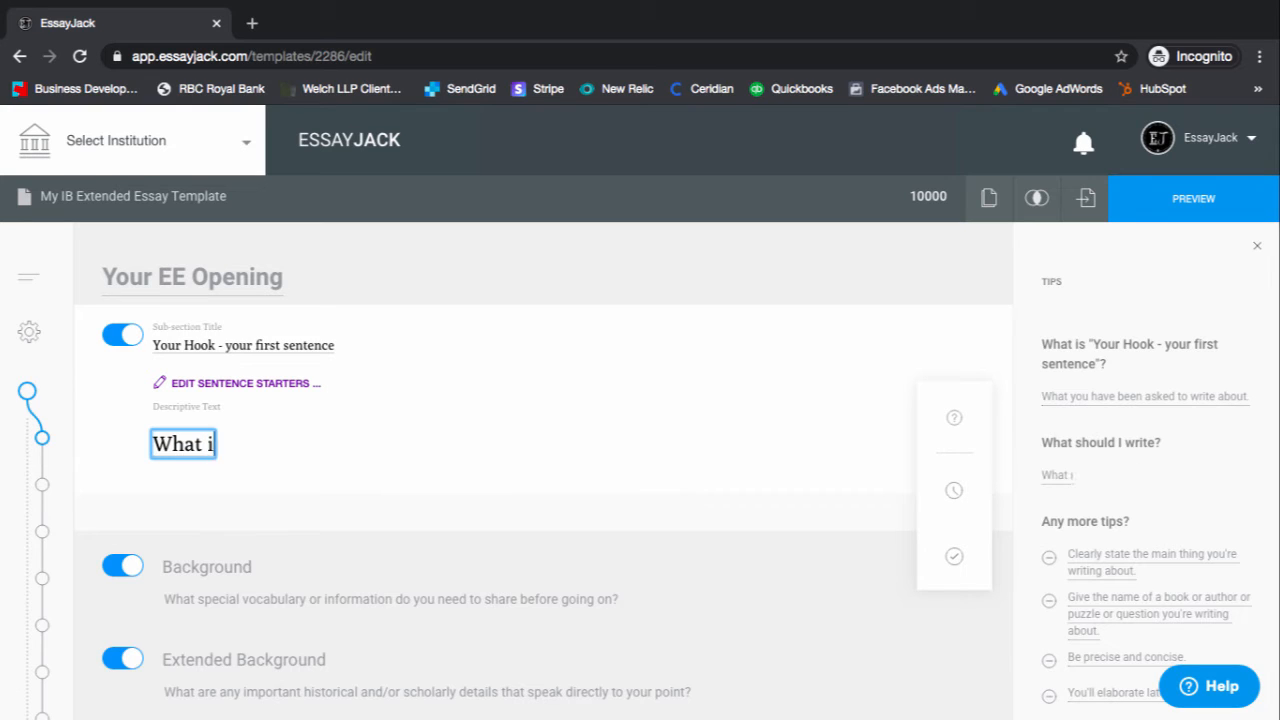
type("s your EE about?")
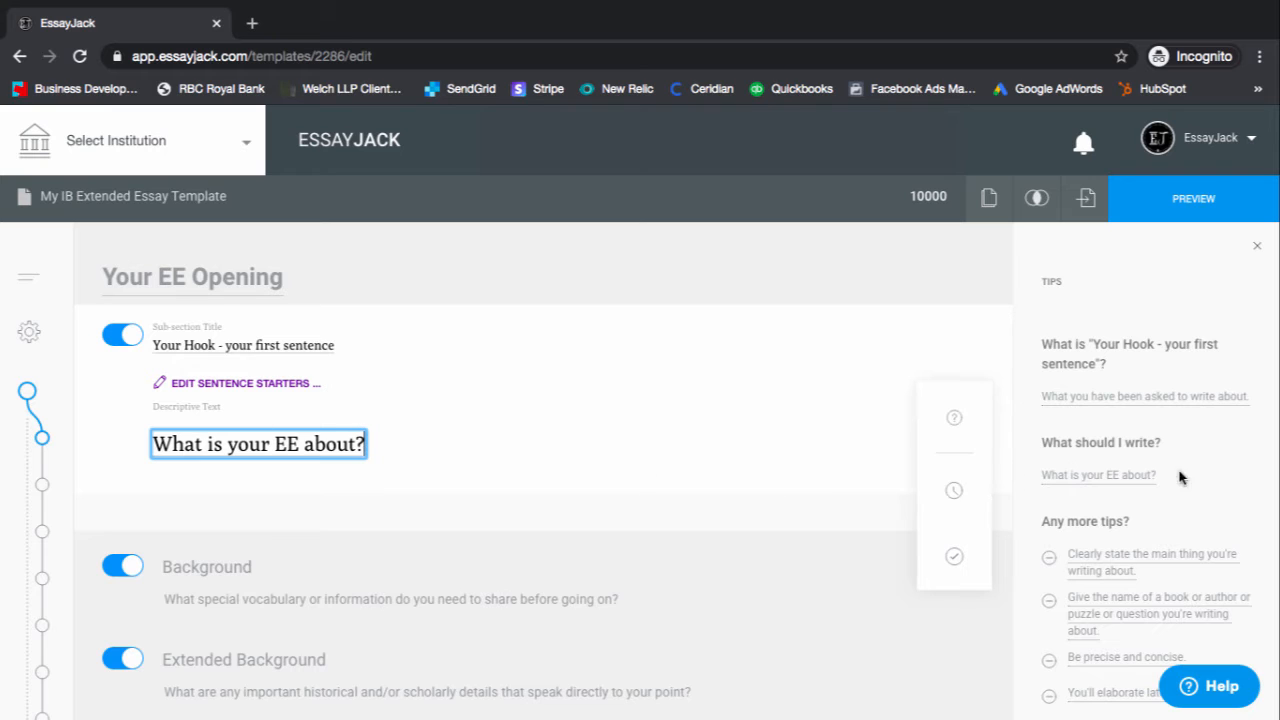
- Replace the tip text explaining what the hook is with "Hook your reader!"
scroll(1233, 473, "down", 1)
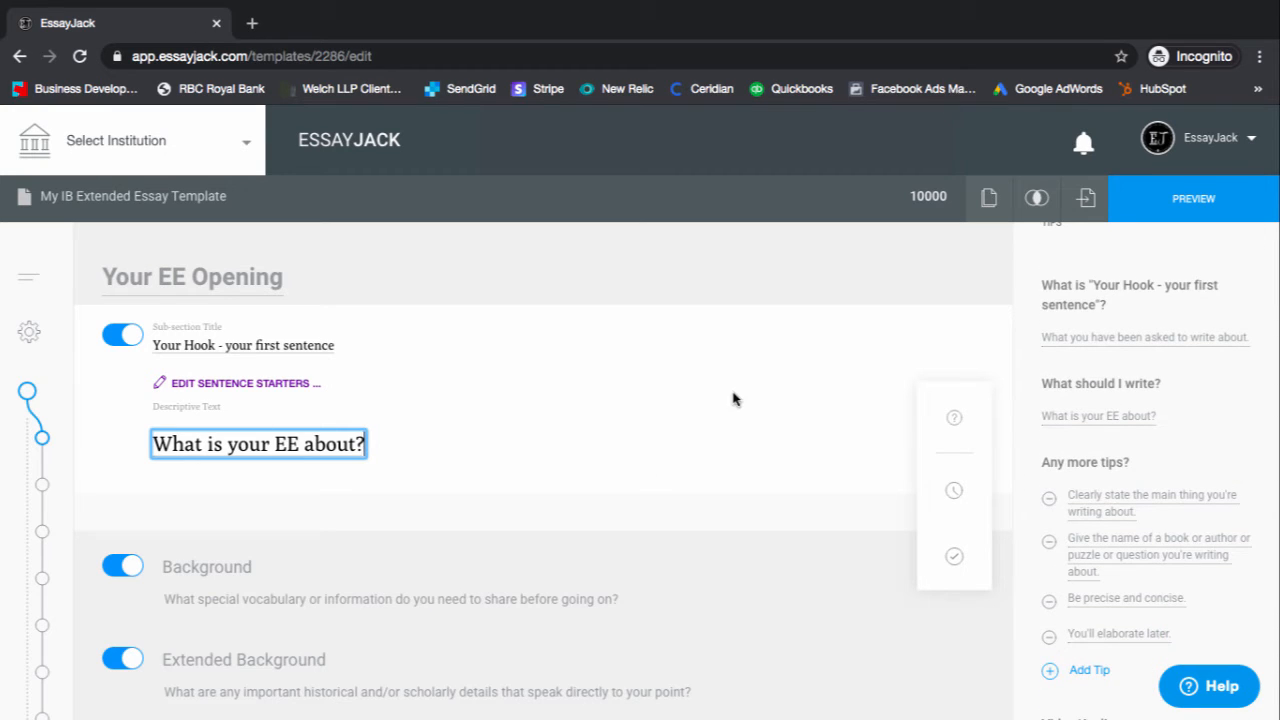
left_click(1110, 338)
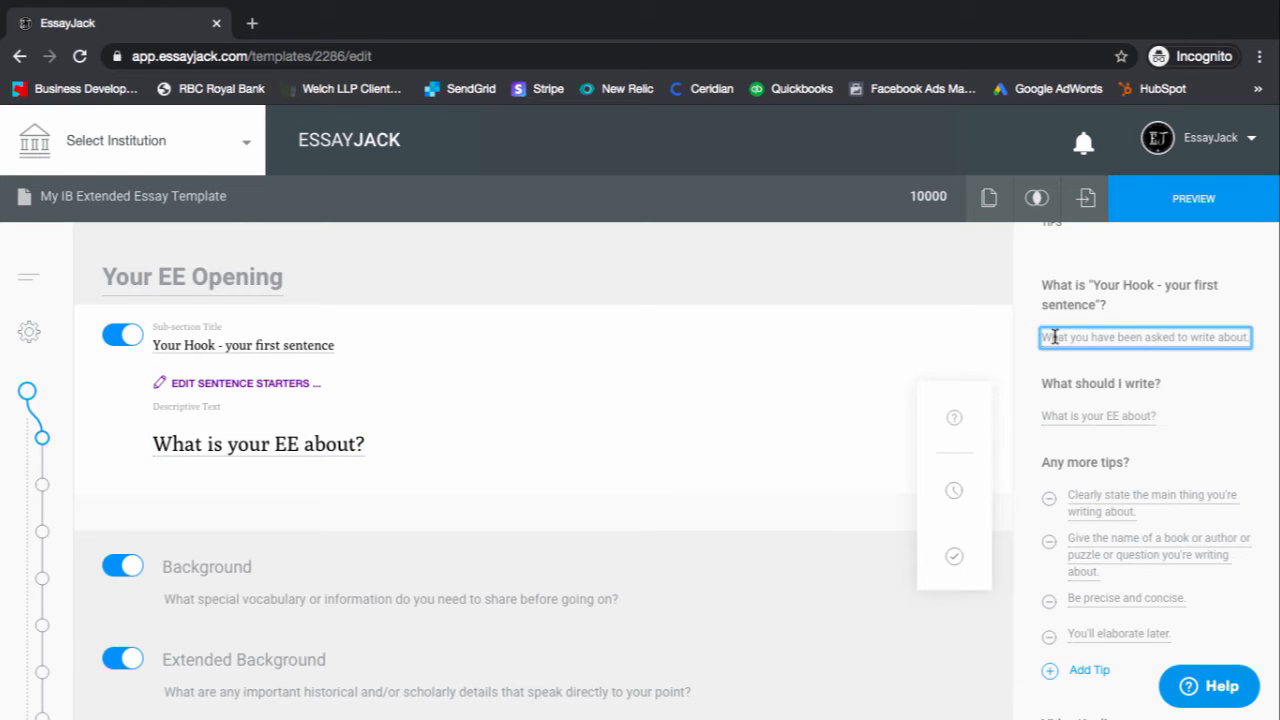
triple_click(1246, 343)
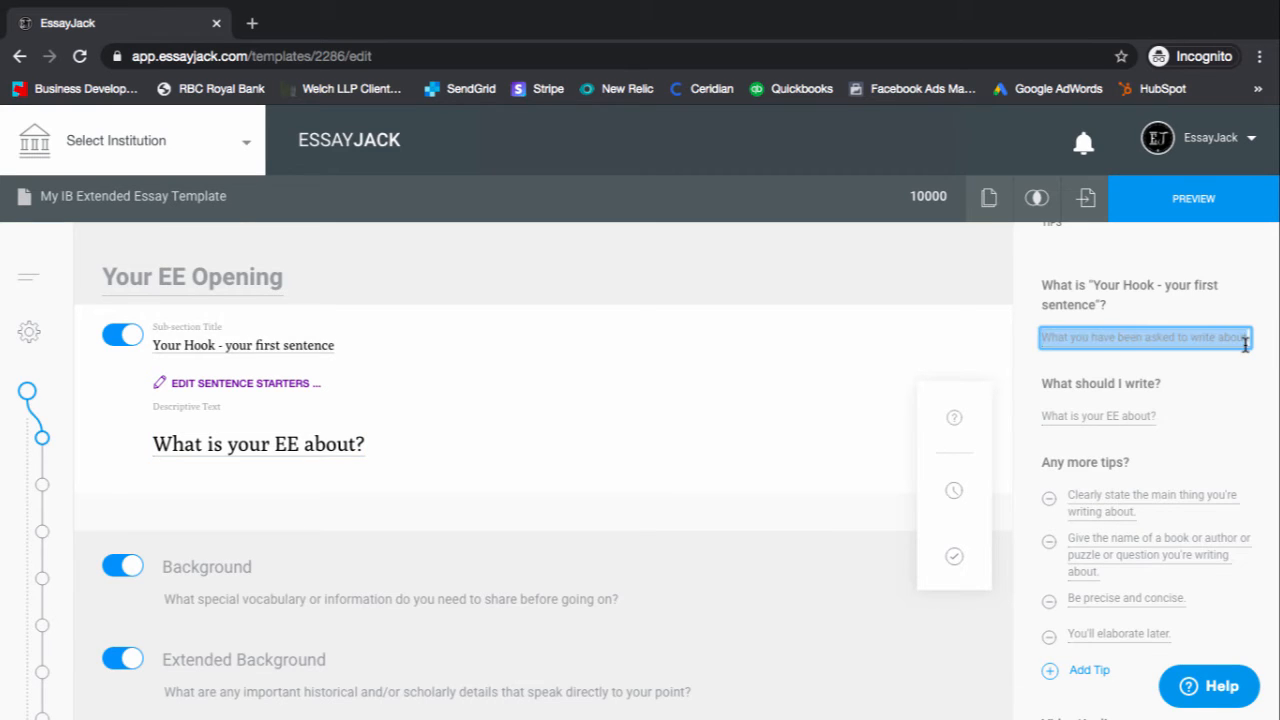
type("Hook your reader!")
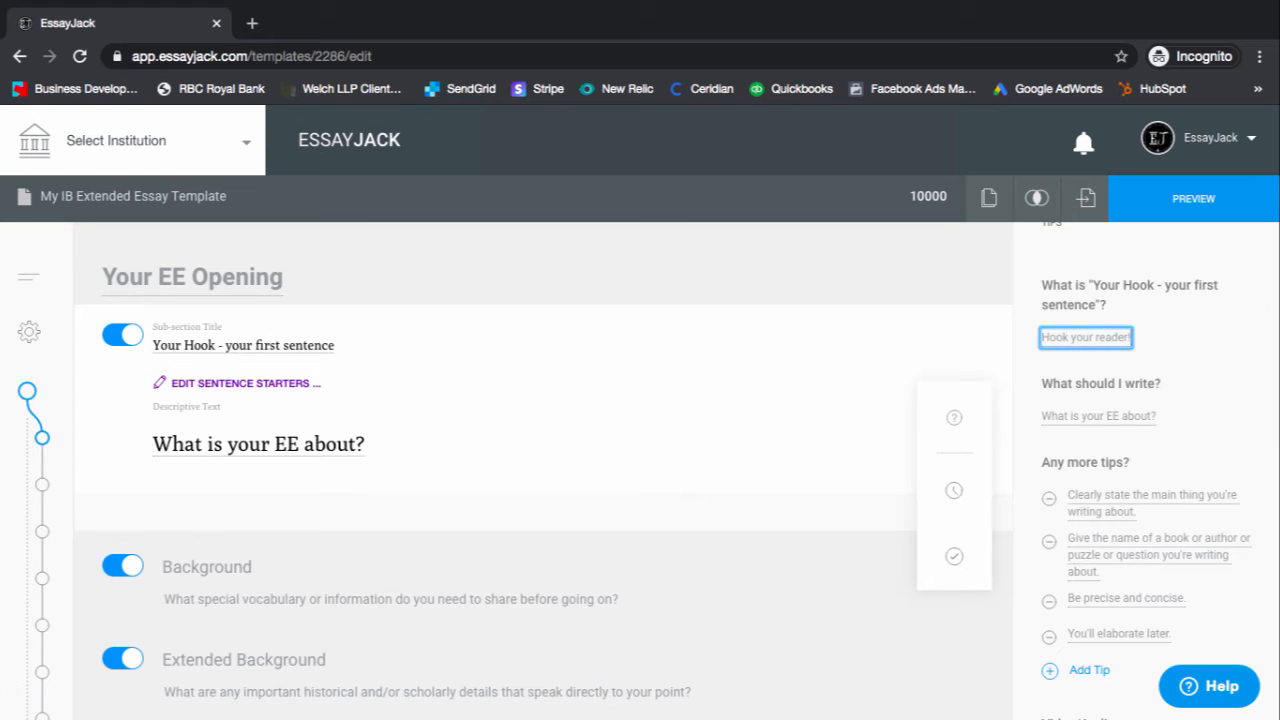
- Remove the tip "You'll elaborate later." and add the tip "Make this interesting!"
scroll(1150, 450, "down", 2)
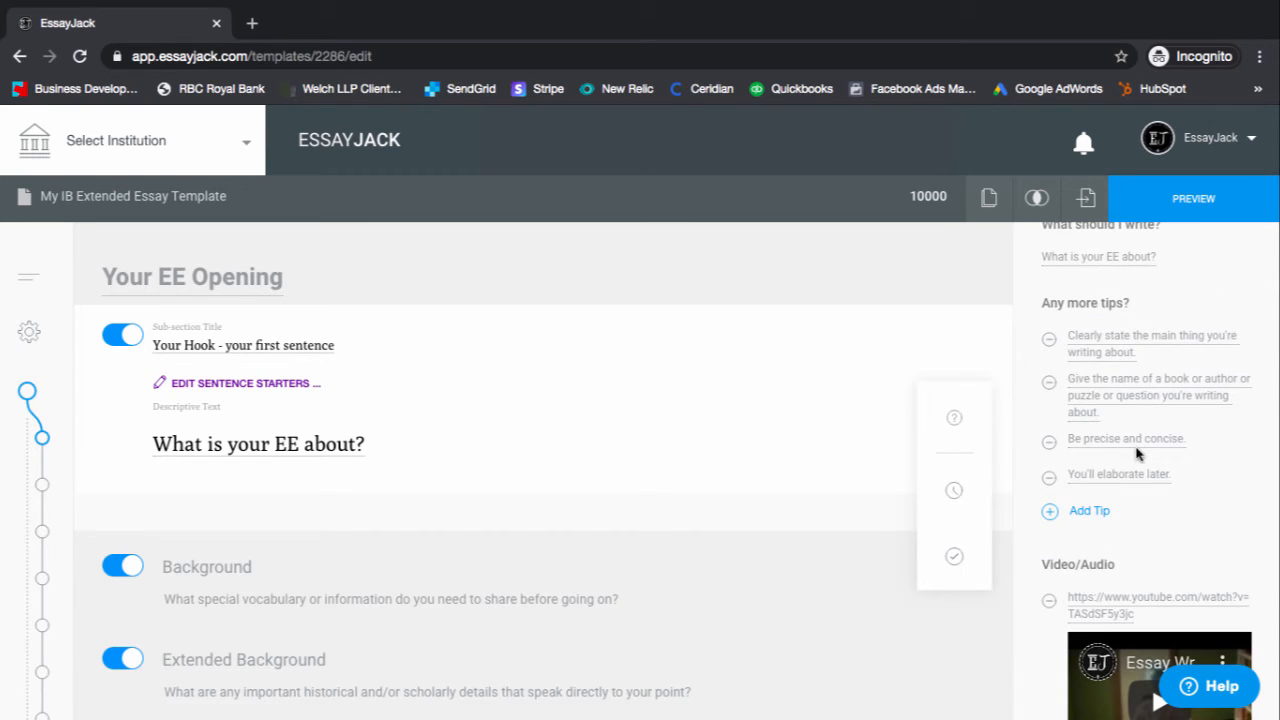
left_click(1048, 484)
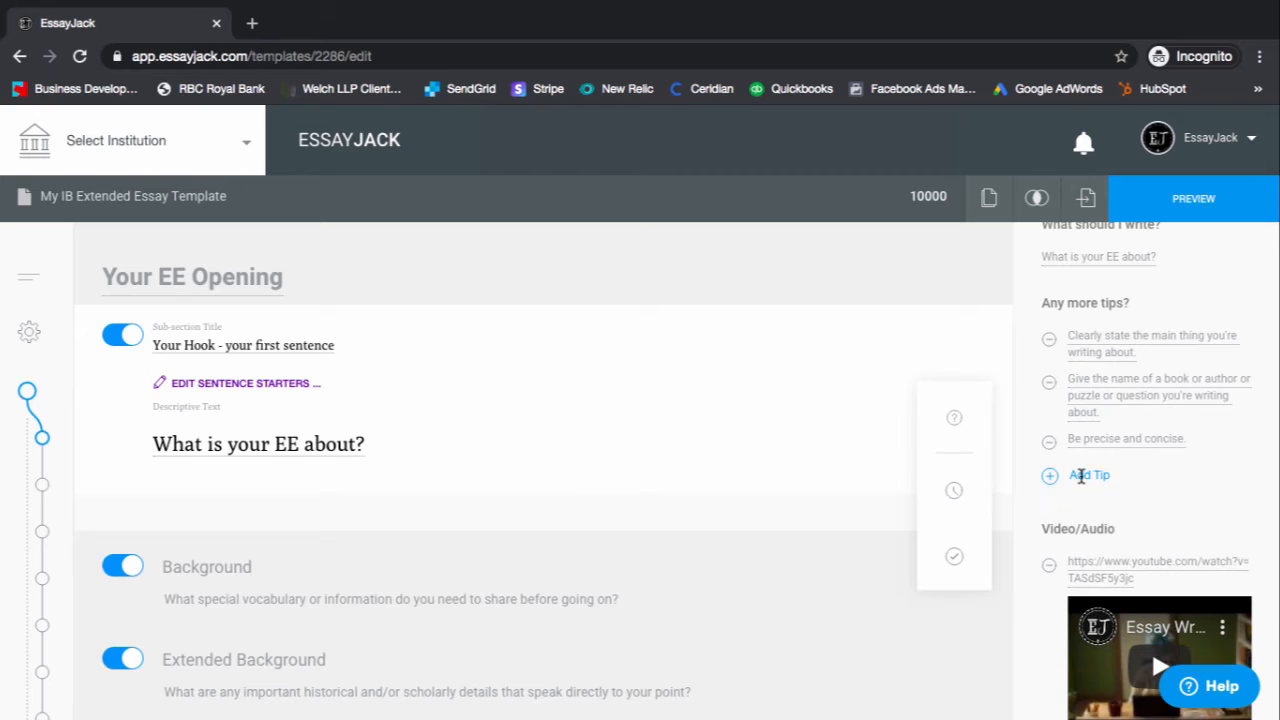
left_click(1081, 476)
type("Make this interesting!")
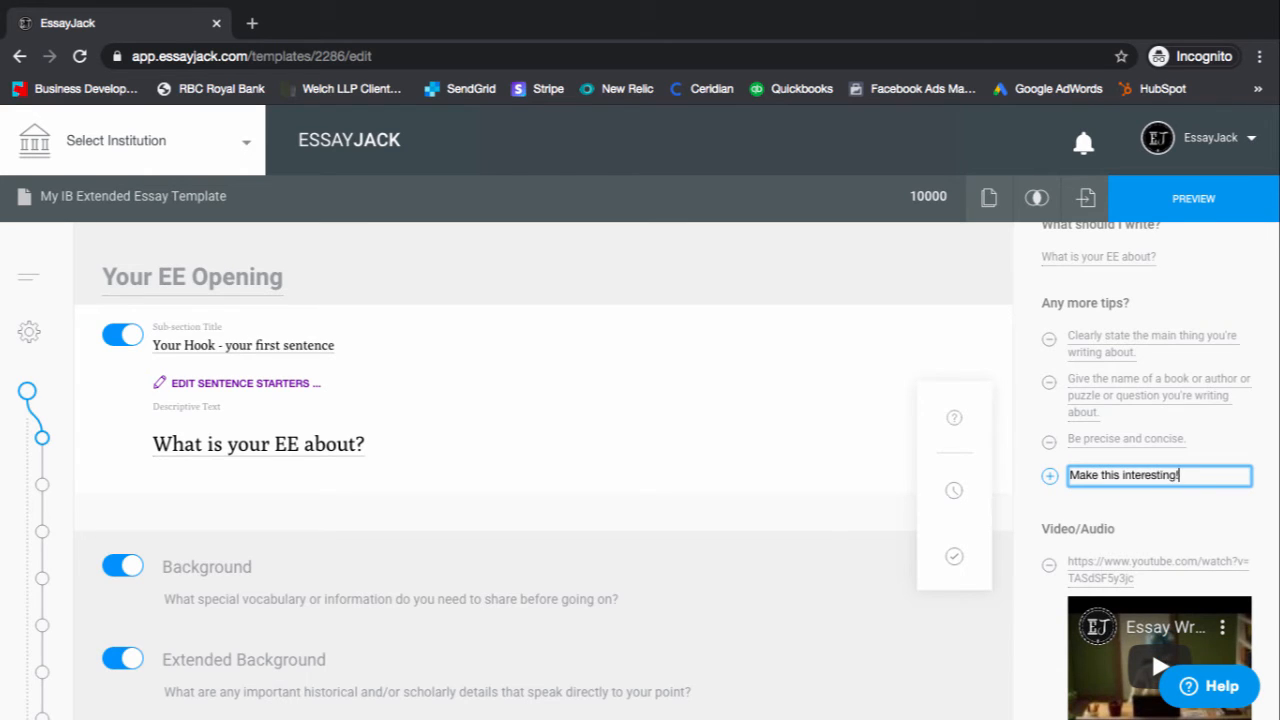
- Remove the YouTube video link from the hook's tips and open the entry for a new video/audio link
scroll(1205, 505, "down", 1)
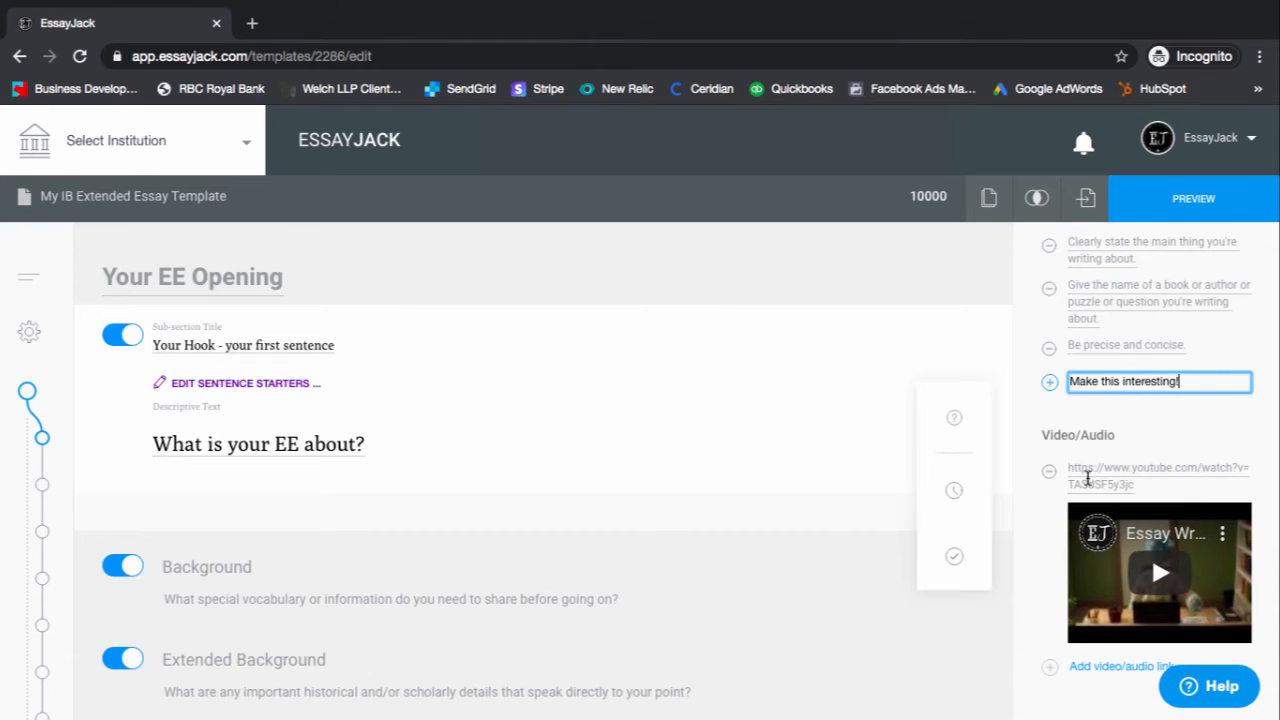
left_click(1053, 477)
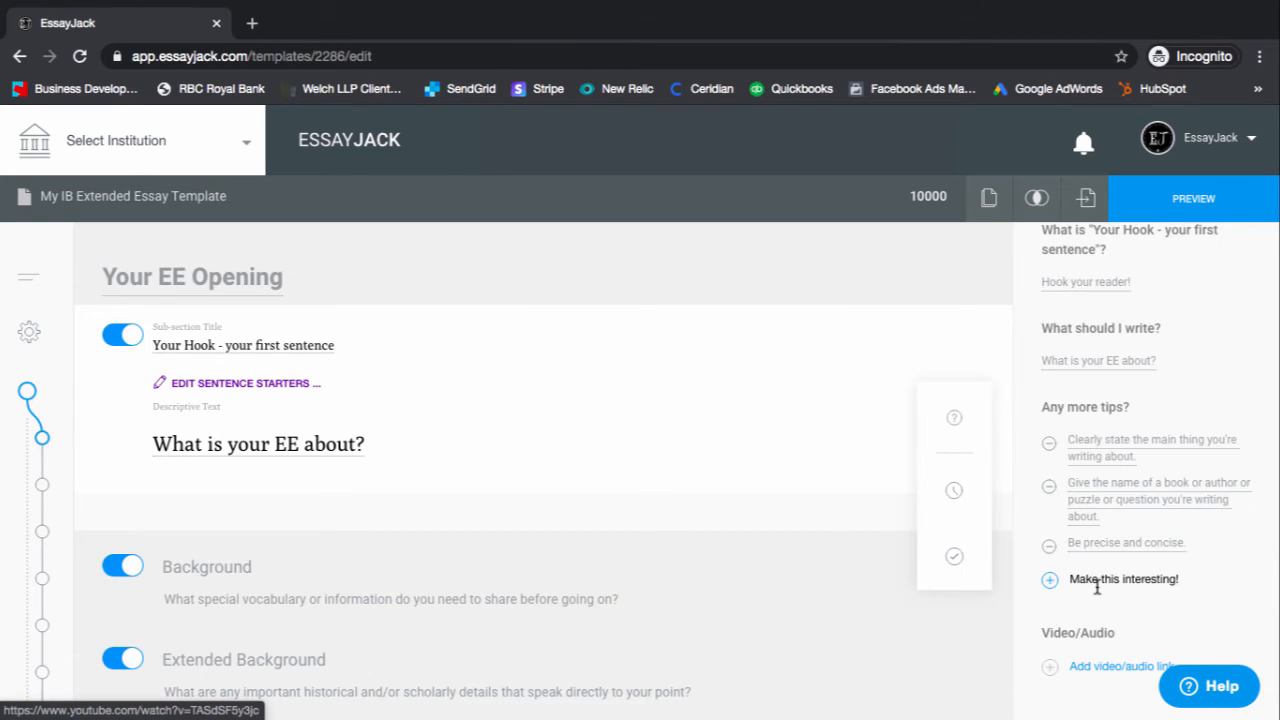
scroll(1097, 588, "down", 1)
left_click(1083, 665)
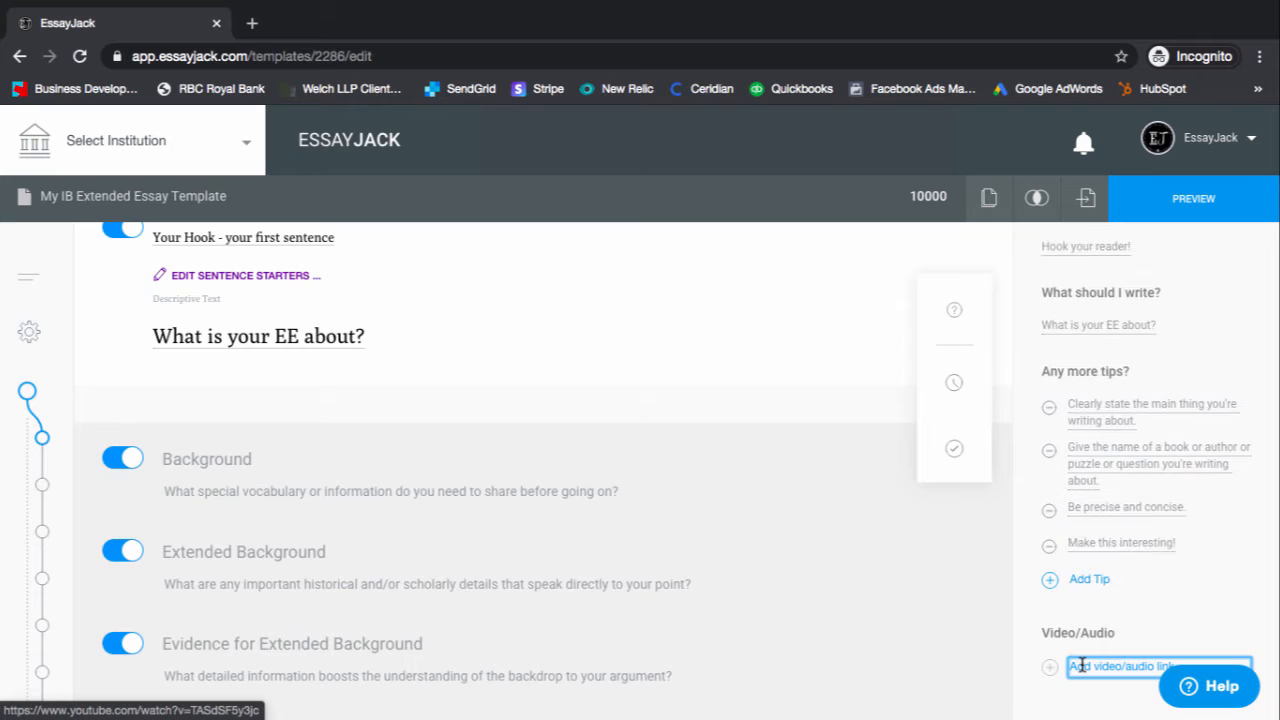
scroll(437, 470, "up", 1)
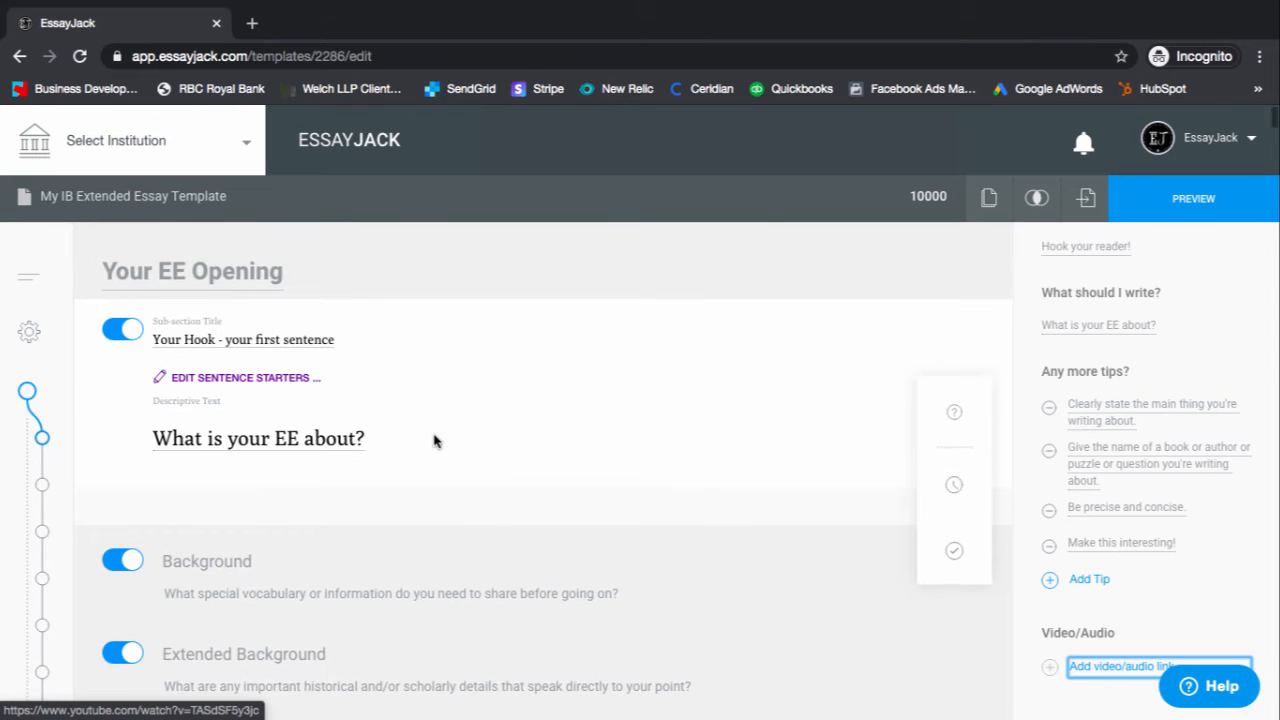
- Open the Background and Extended Background sub-sections to view their editable titles, descriptive text and tips
scroll(335, 485, "down", 1)
left_click(323, 494)
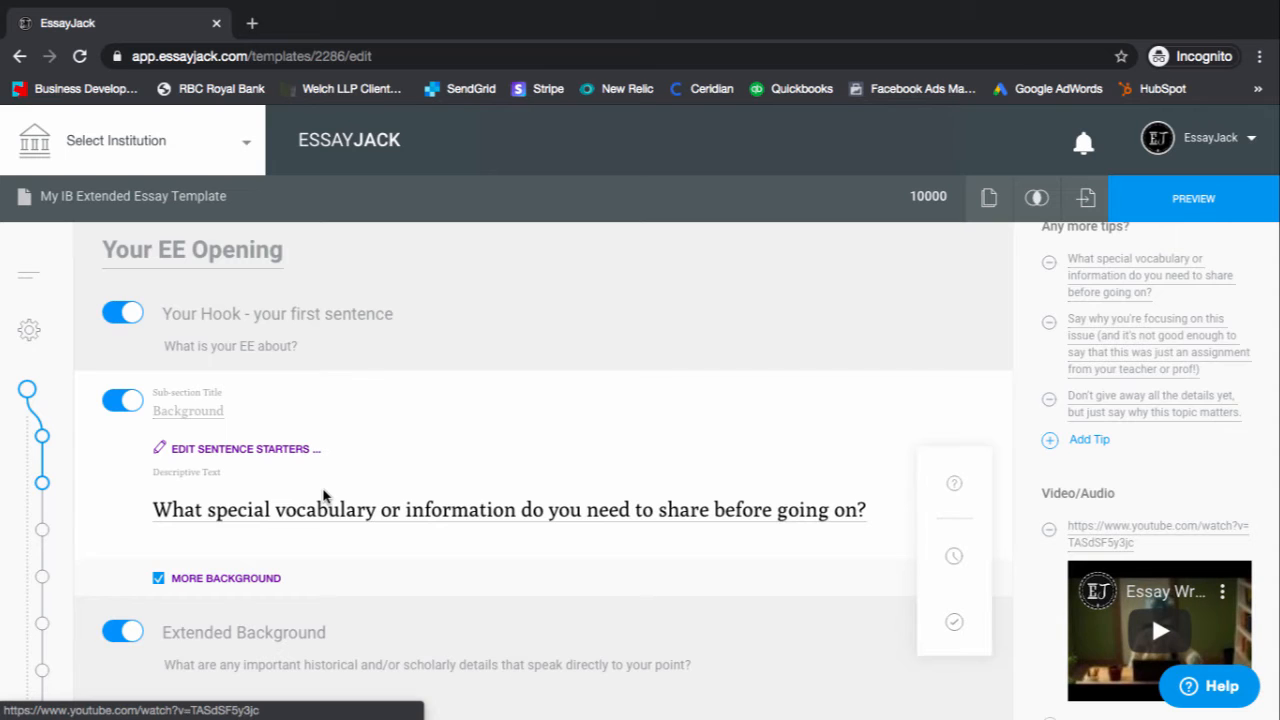
scroll(323, 496, "down", 1)
scroll(323, 494, "down", 1)
left_click(314, 520)
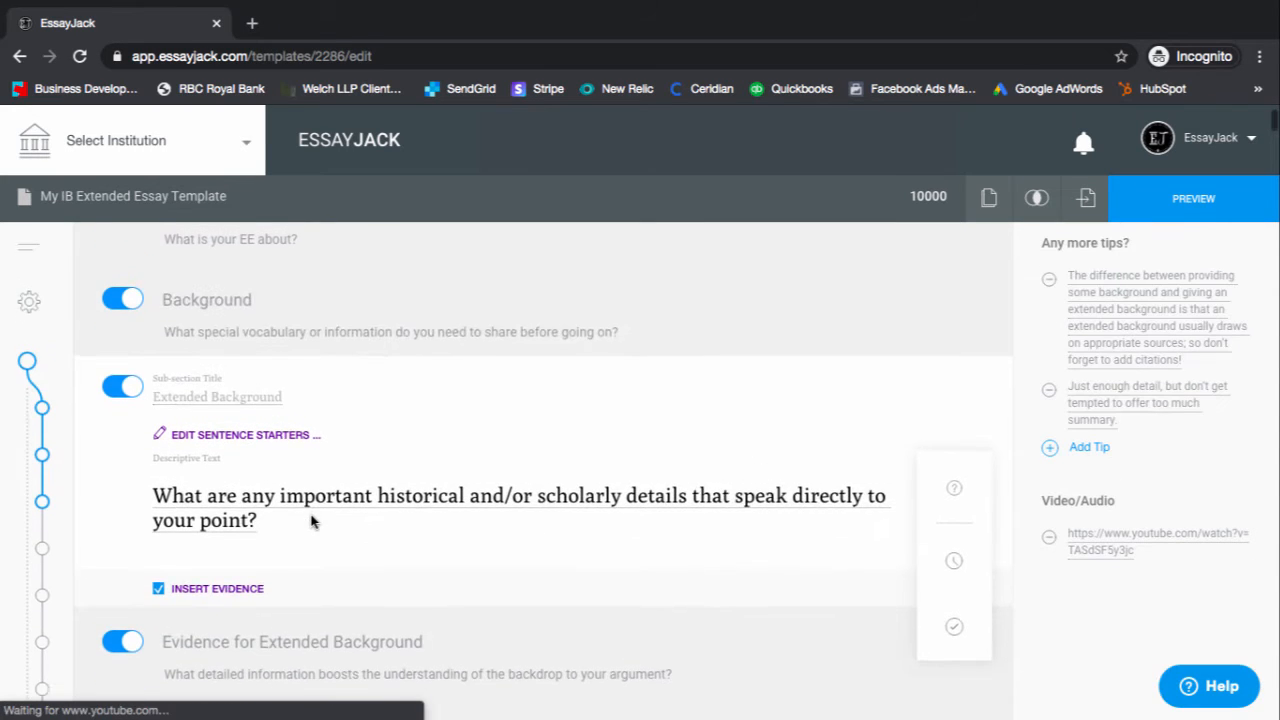
- Switch off the Evidence for Extended Background and Evidence for Approach/Method sub-sections
scroll(314, 523, "down", 3)
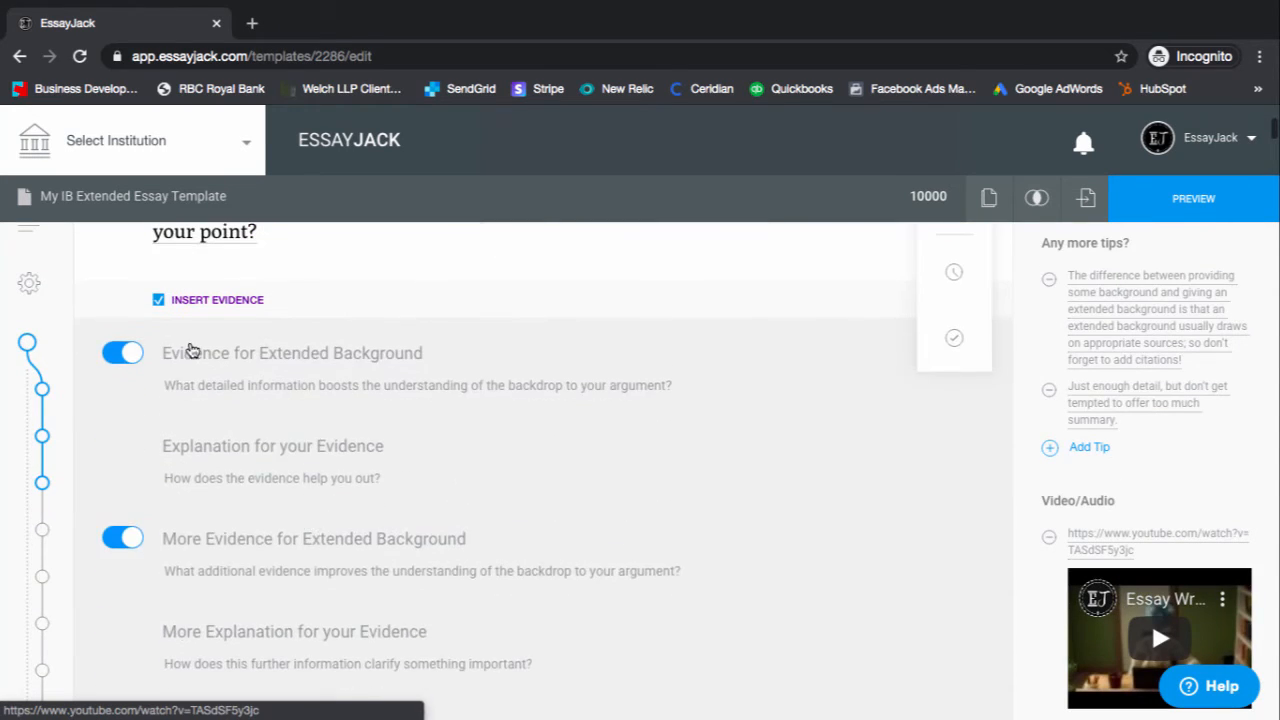
left_click(124, 351)
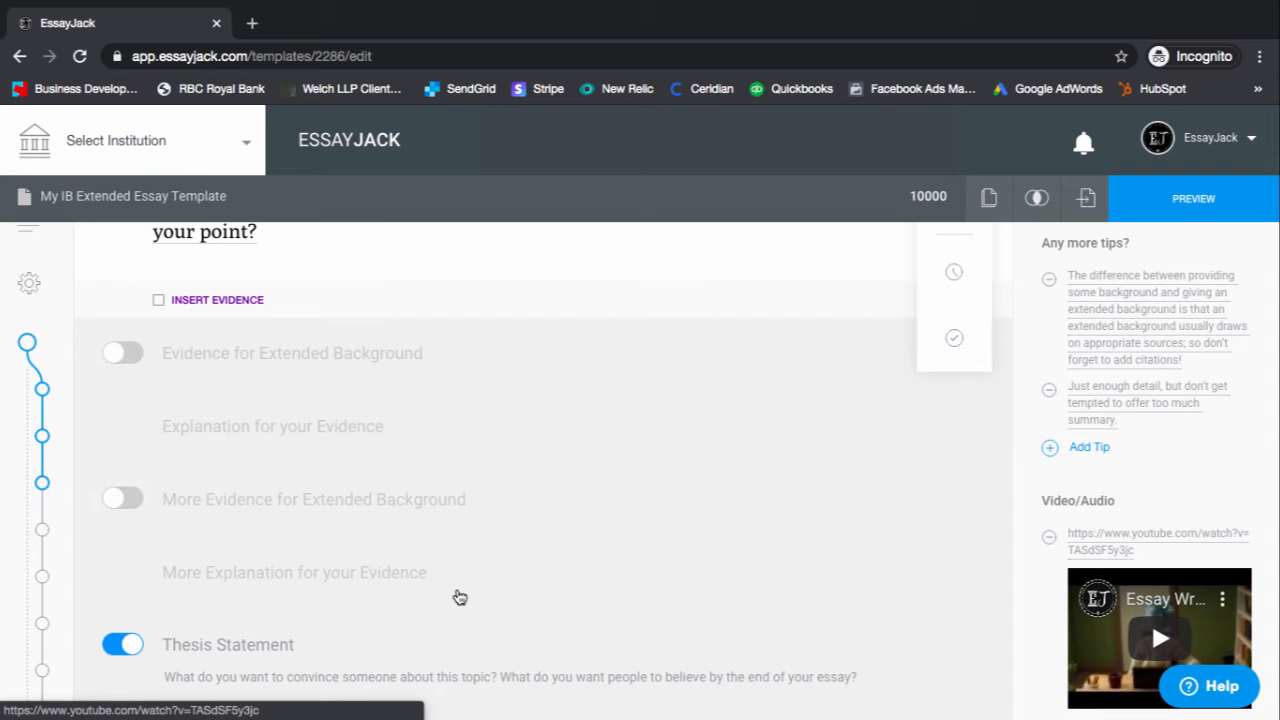
scroll(459, 597, "down", 2)
scroll(225, 496, "down", 1)
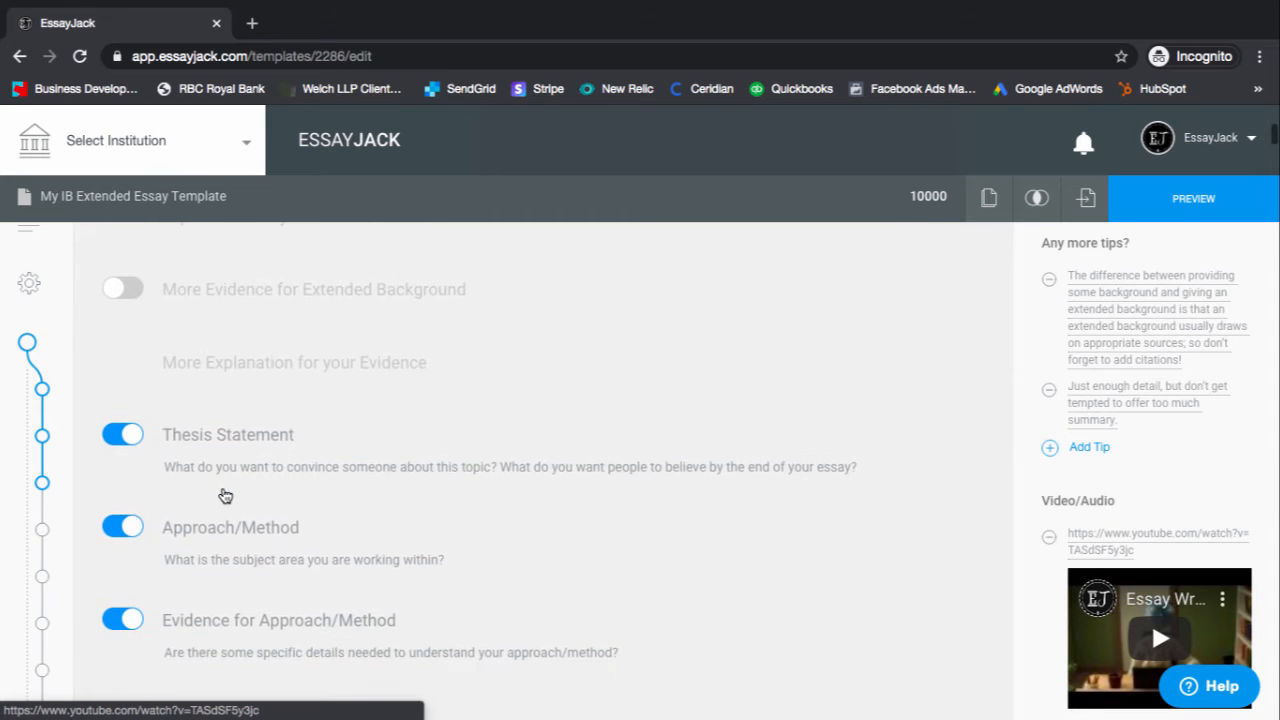
scroll(237, 526, "down", 2)
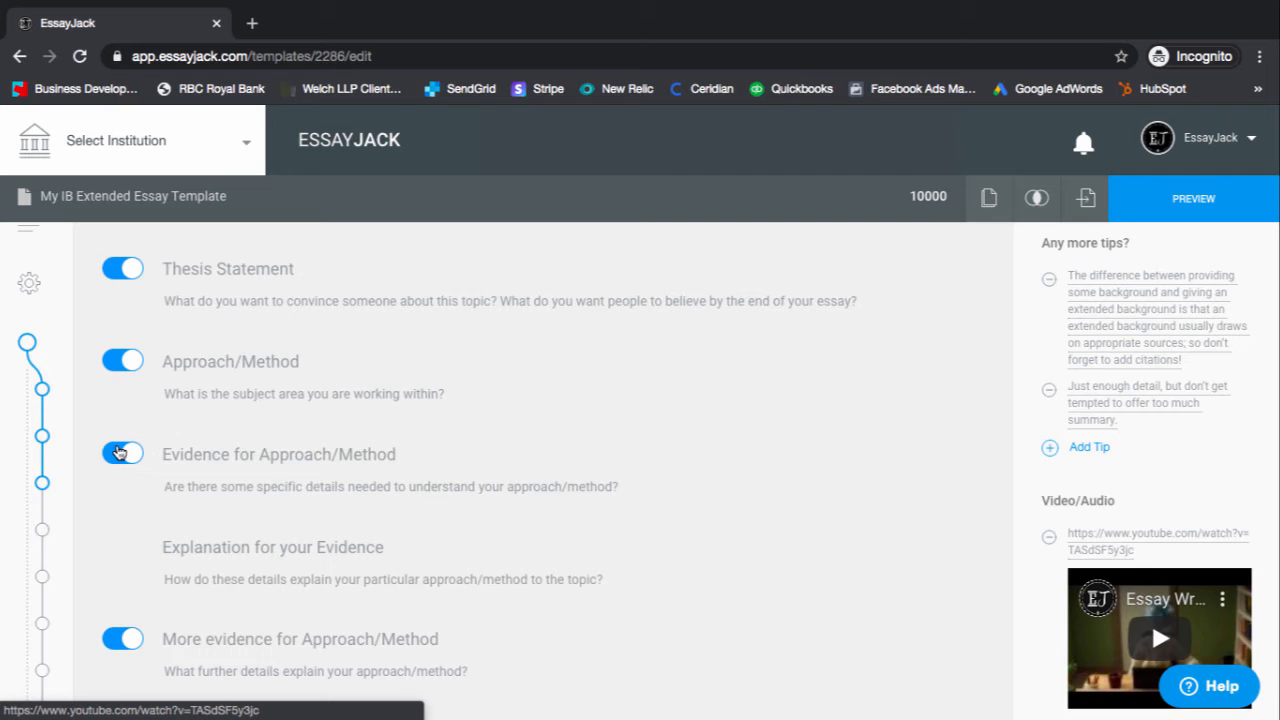
left_click(118, 453)
scroll(415, 513, "down", 3)
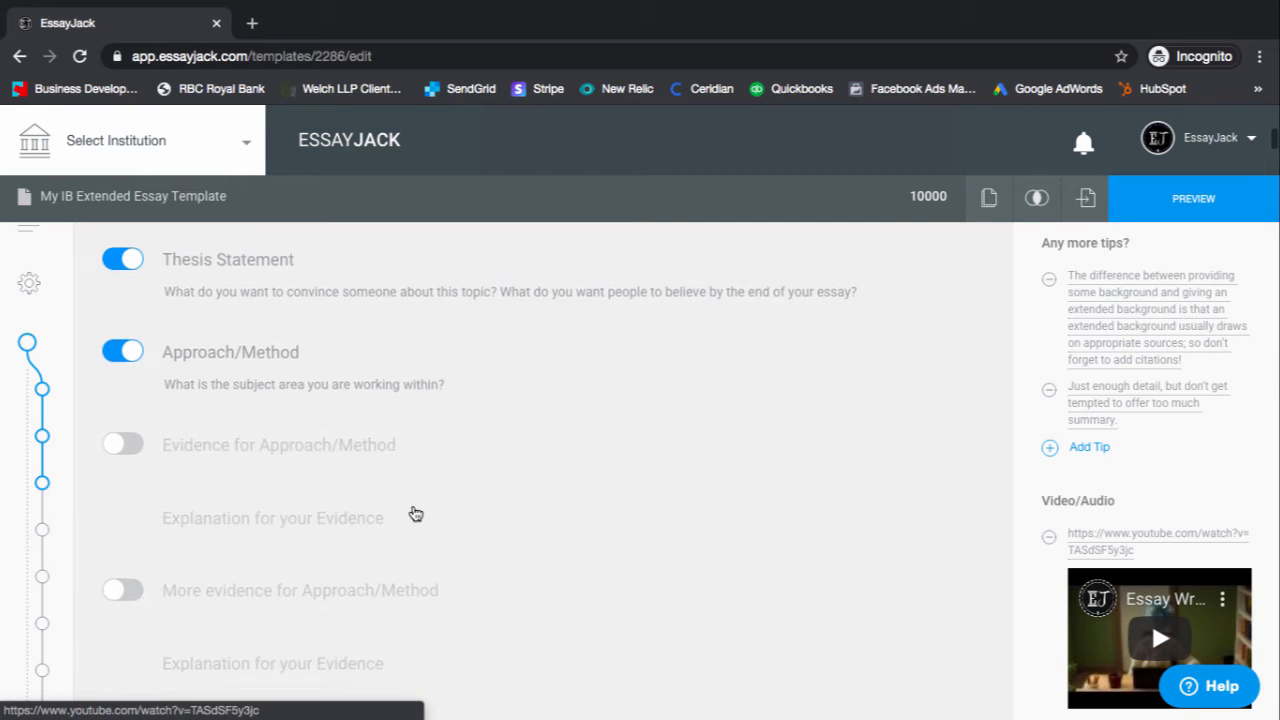
- Preview the template as a student would see it, collapse its outline, and return to editing
scroll(415, 513, "up", 12)
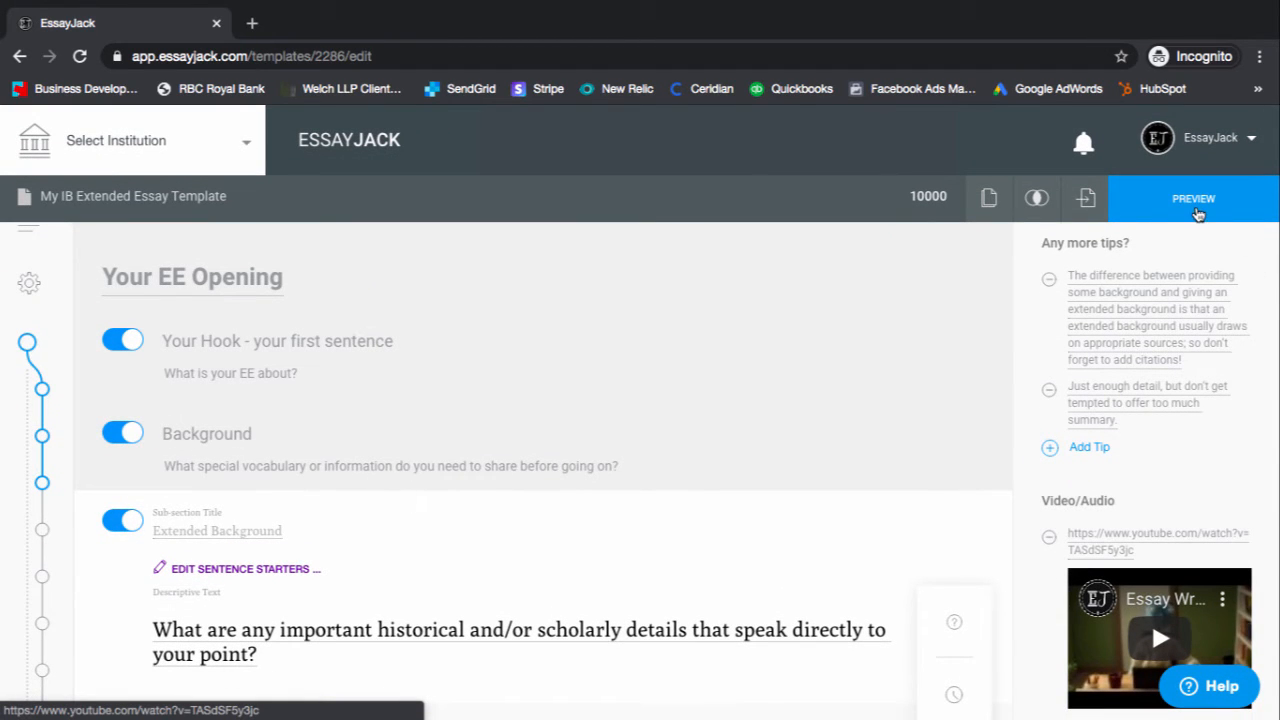
left_click(1196, 210)
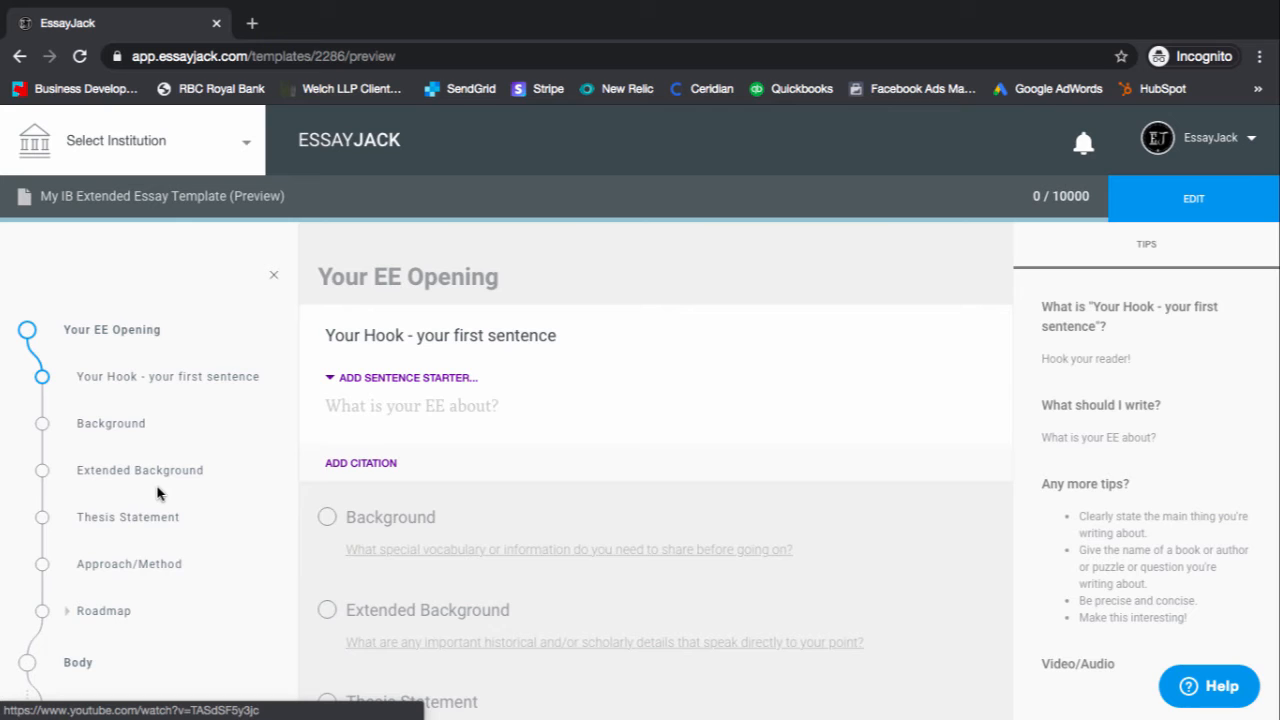
left_click(277, 272)
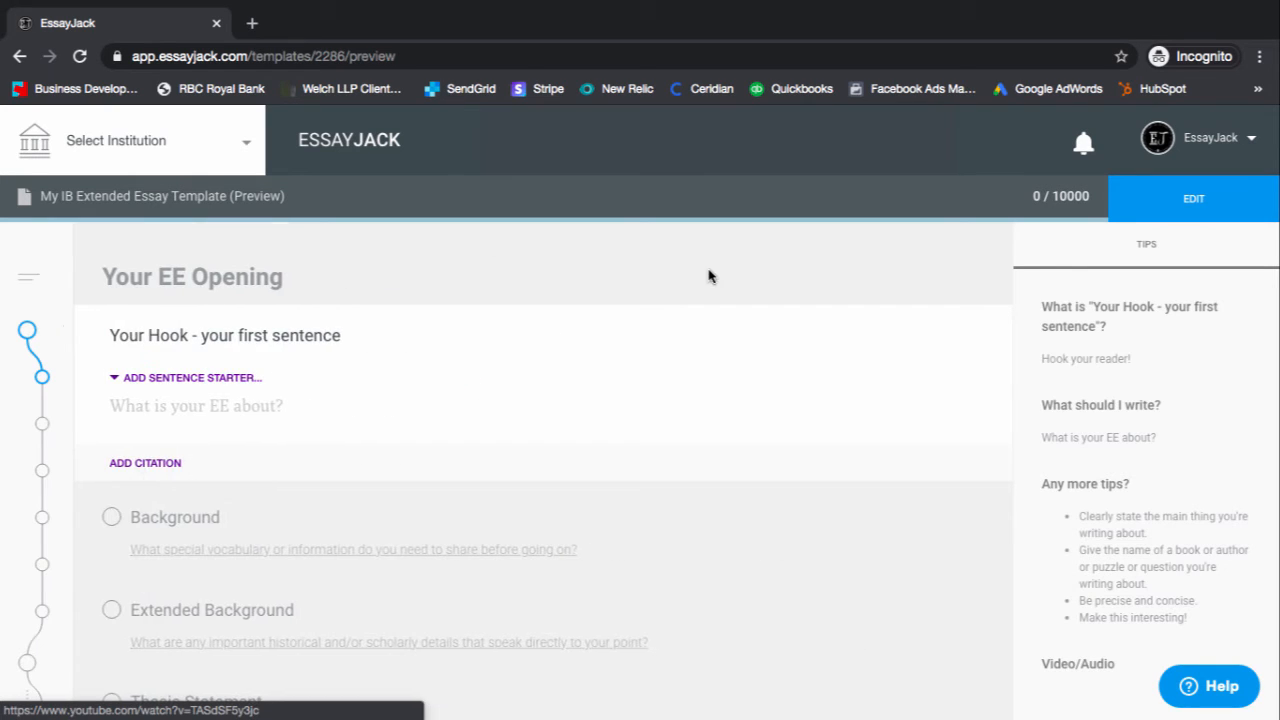
left_click(1229, 195)
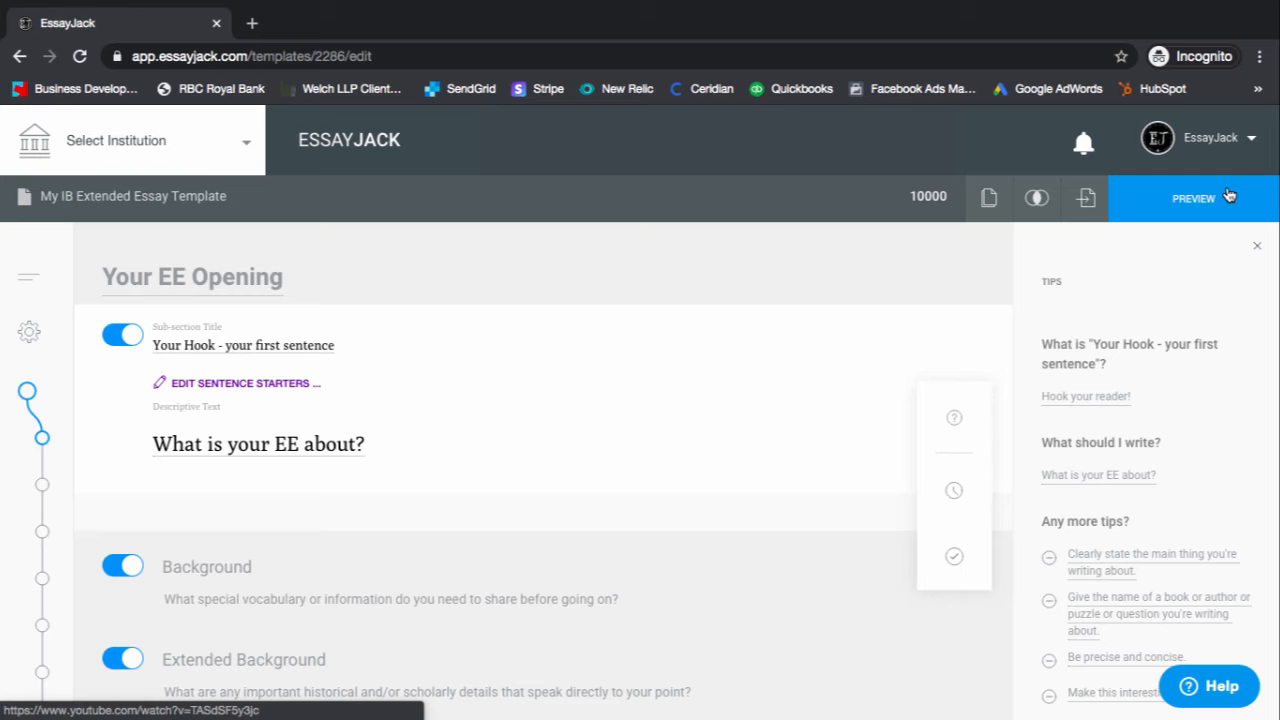
- Review the template's publishing options for yourself, a course and an EssayJack user, and close without publishing
left_click(1085, 200)
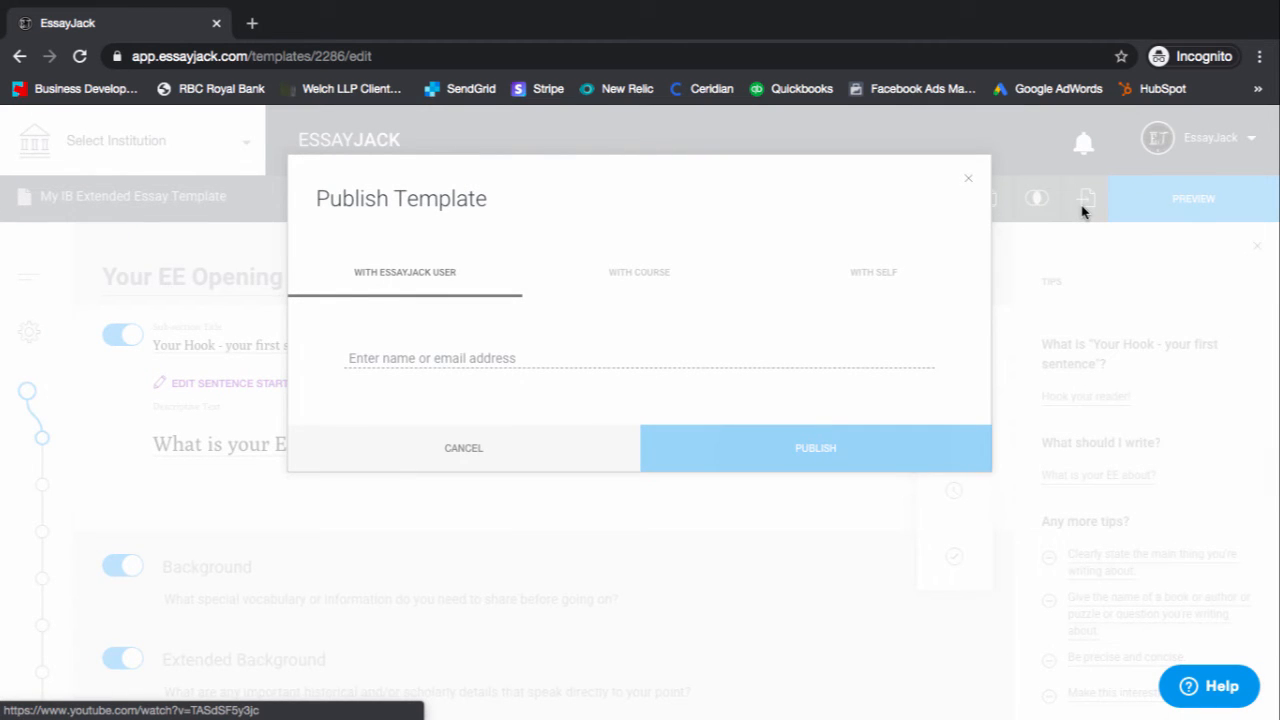
left_click(869, 276)
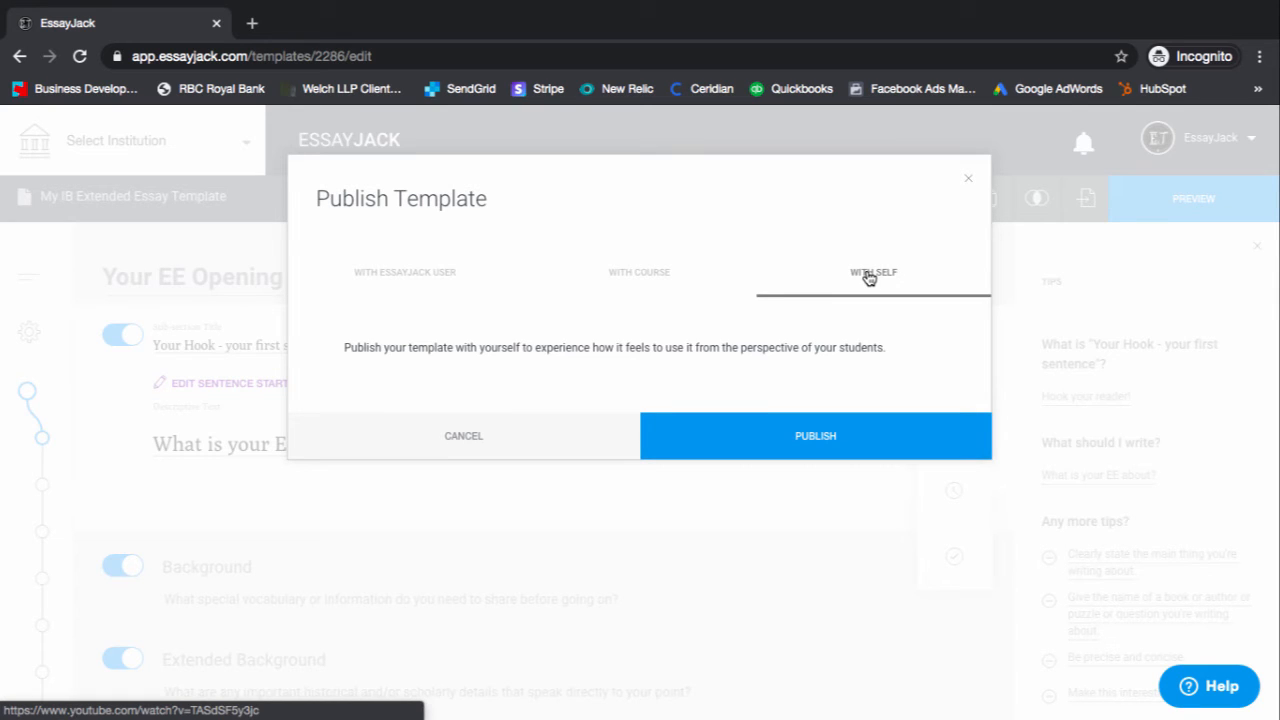
left_click(633, 280)
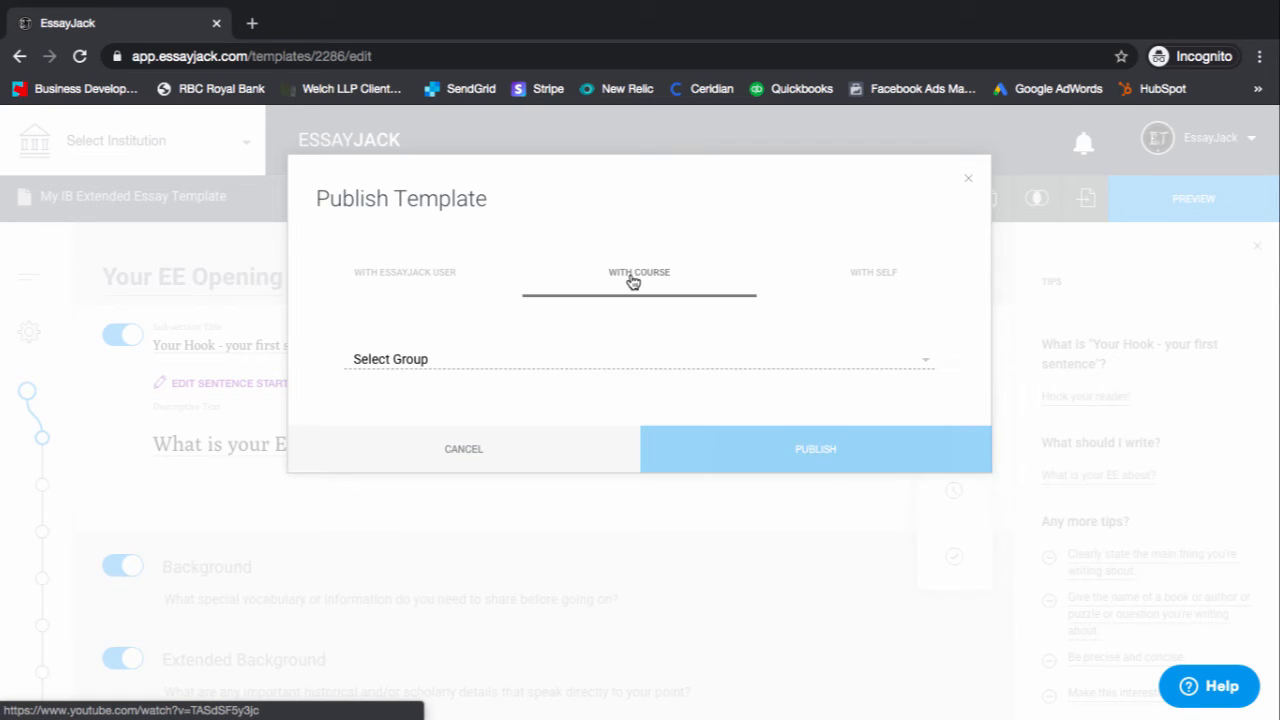
left_click(381, 276)
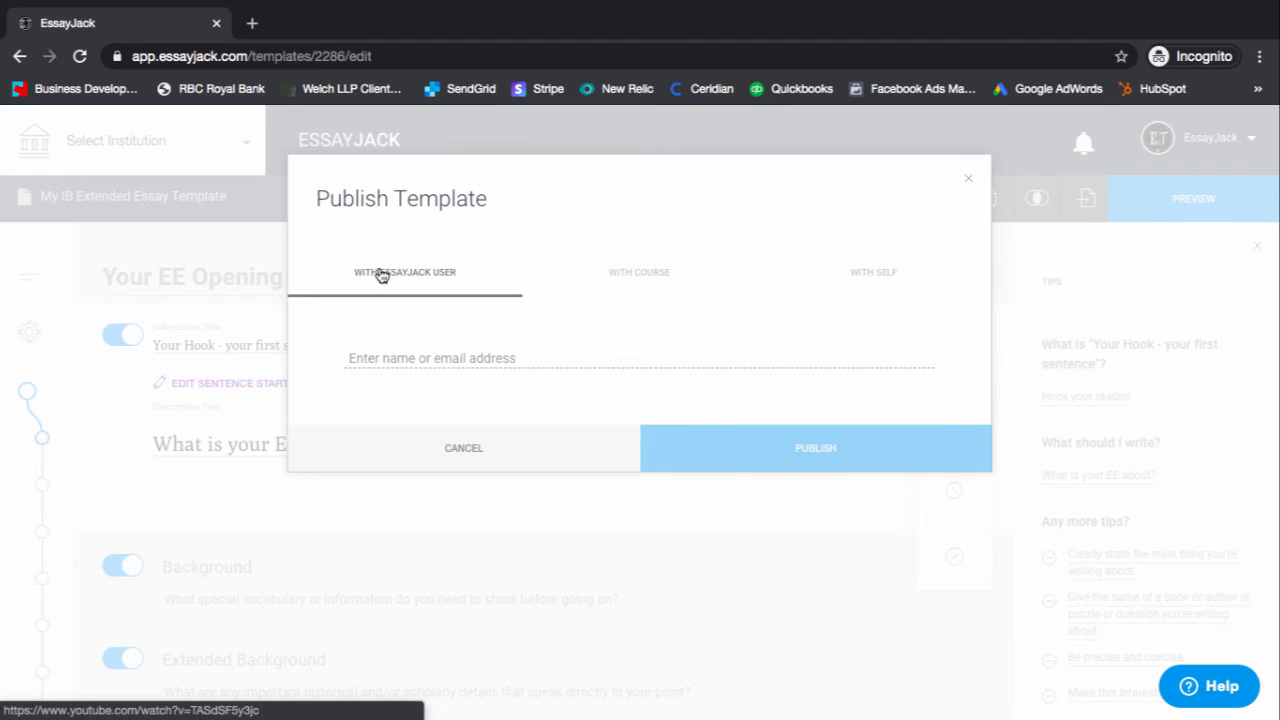
left_click(968, 179)
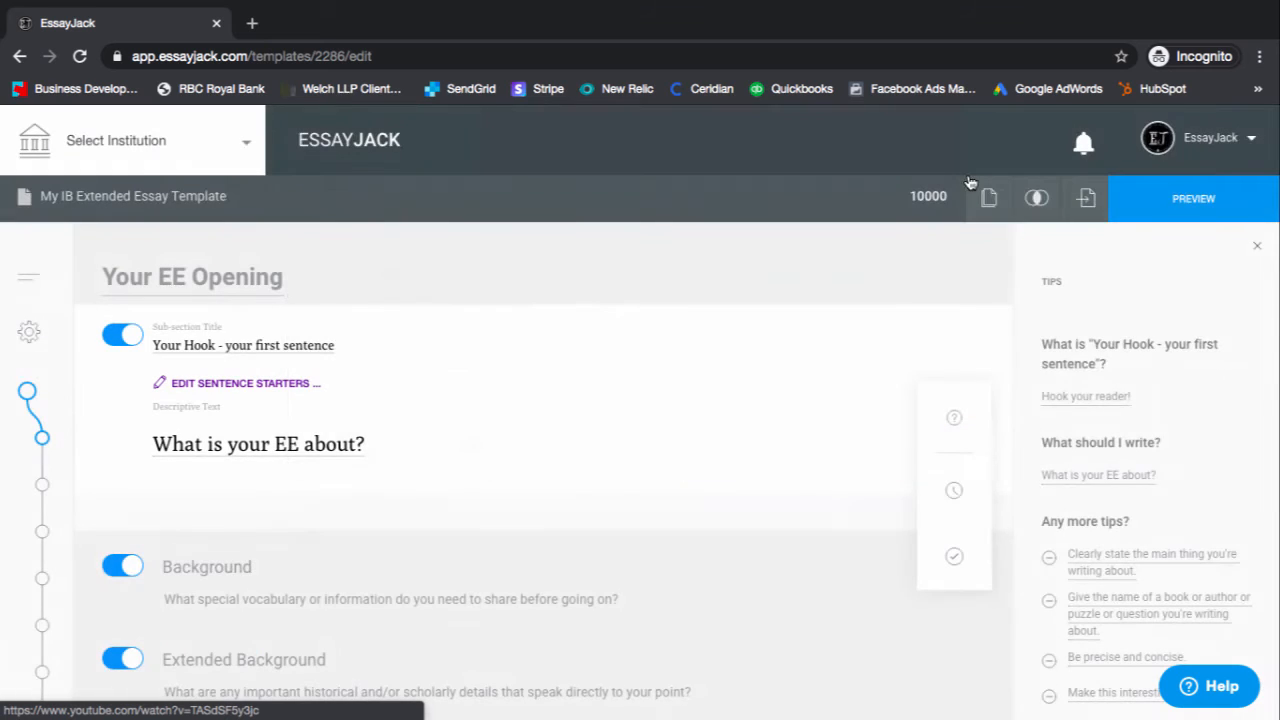
- Look at the options for giving the template to other users and for copying it, dismissing both
left_click(1024, 203)
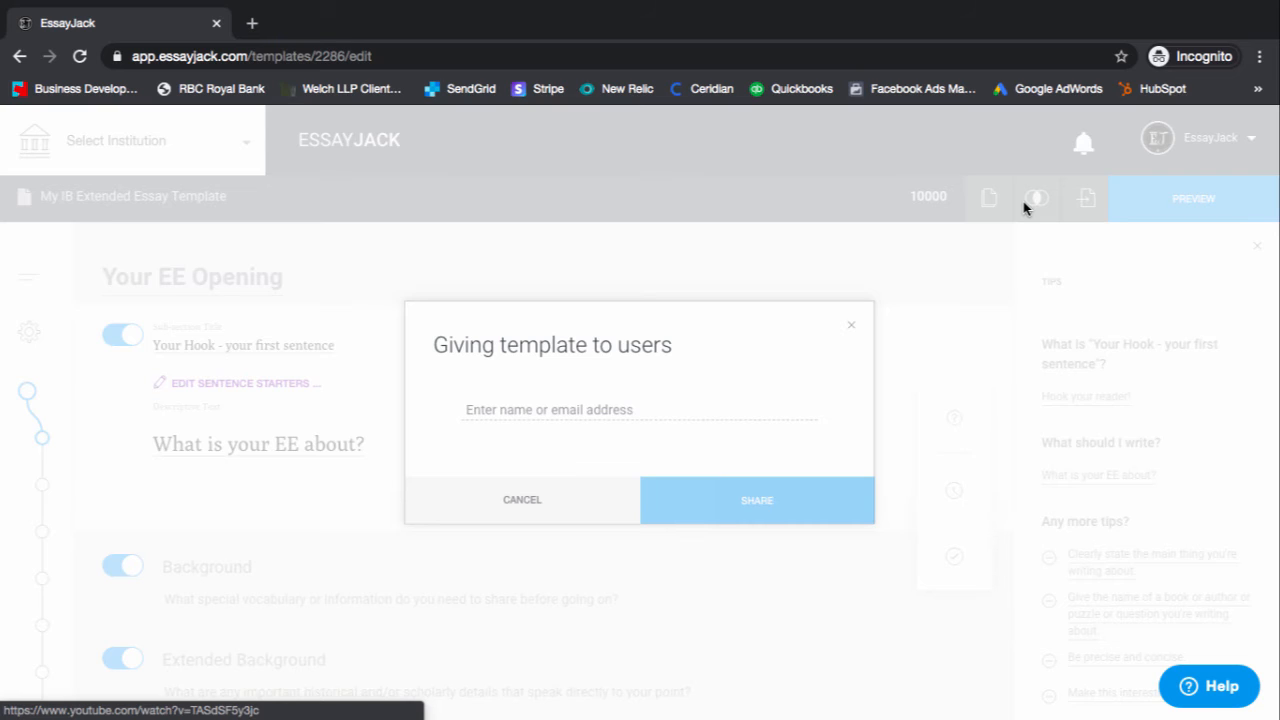
left_click(850, 327)
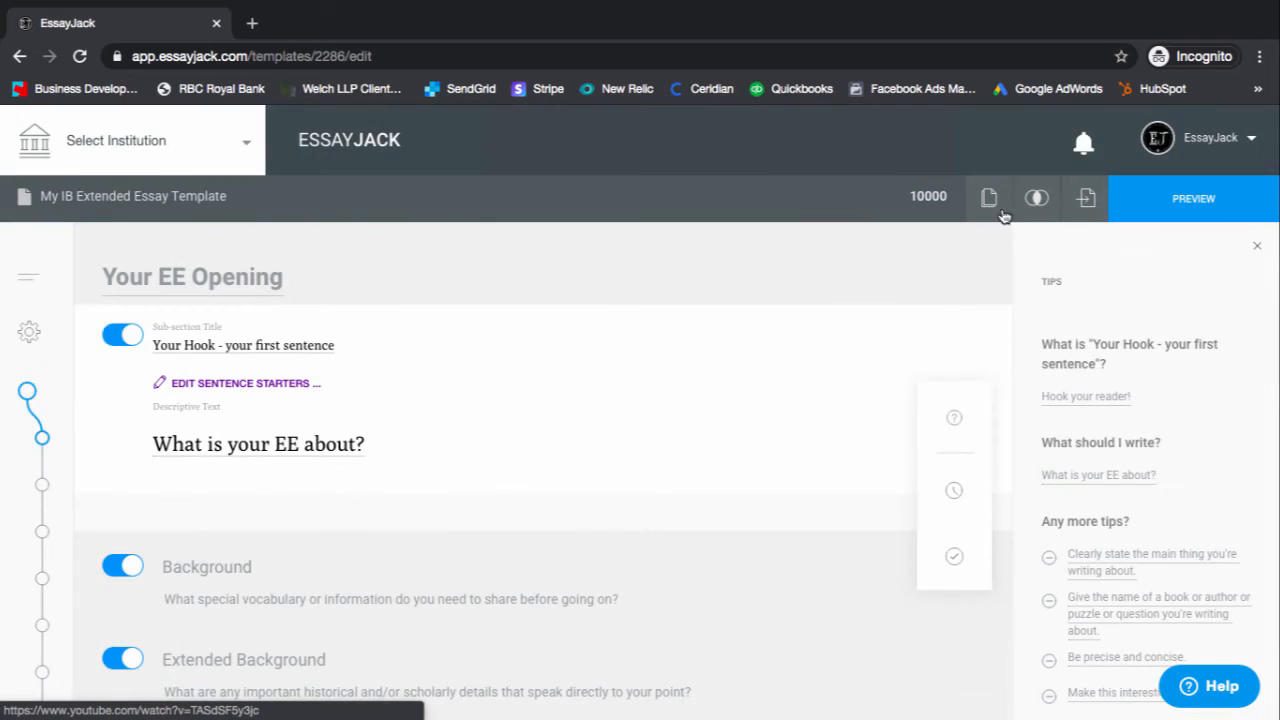
left_click(987, 200)
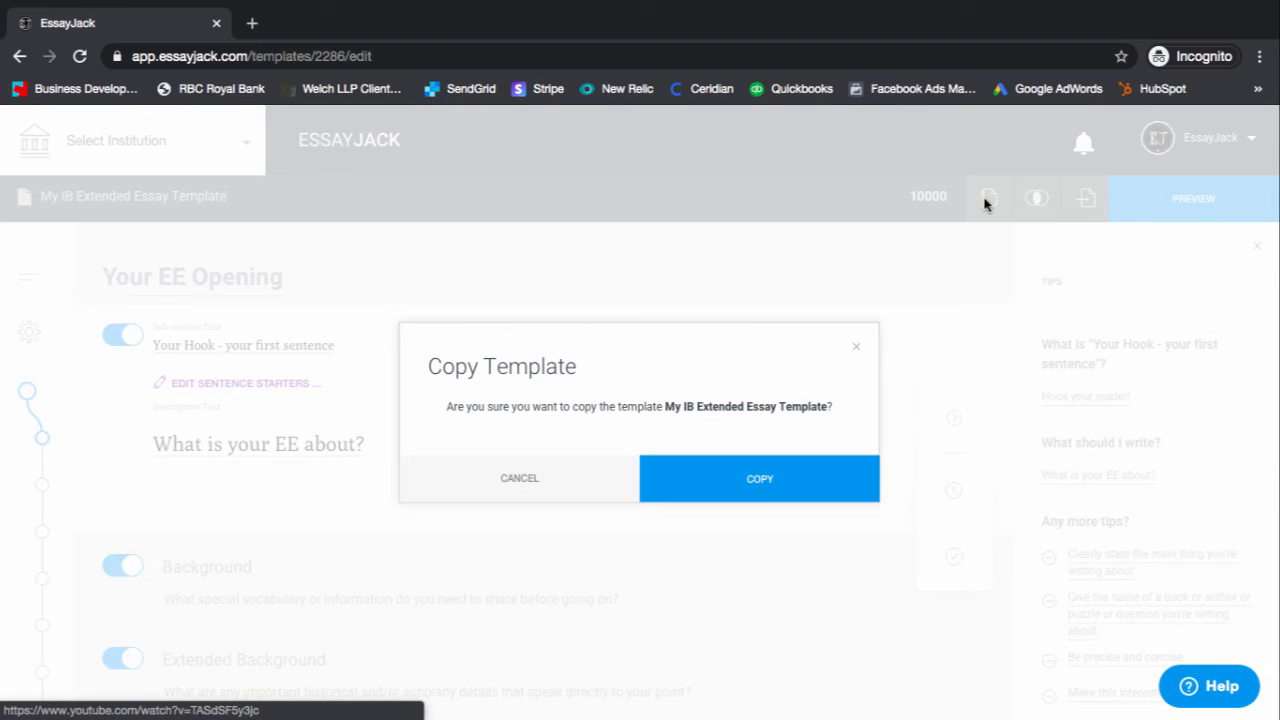
left_click(856, 346)
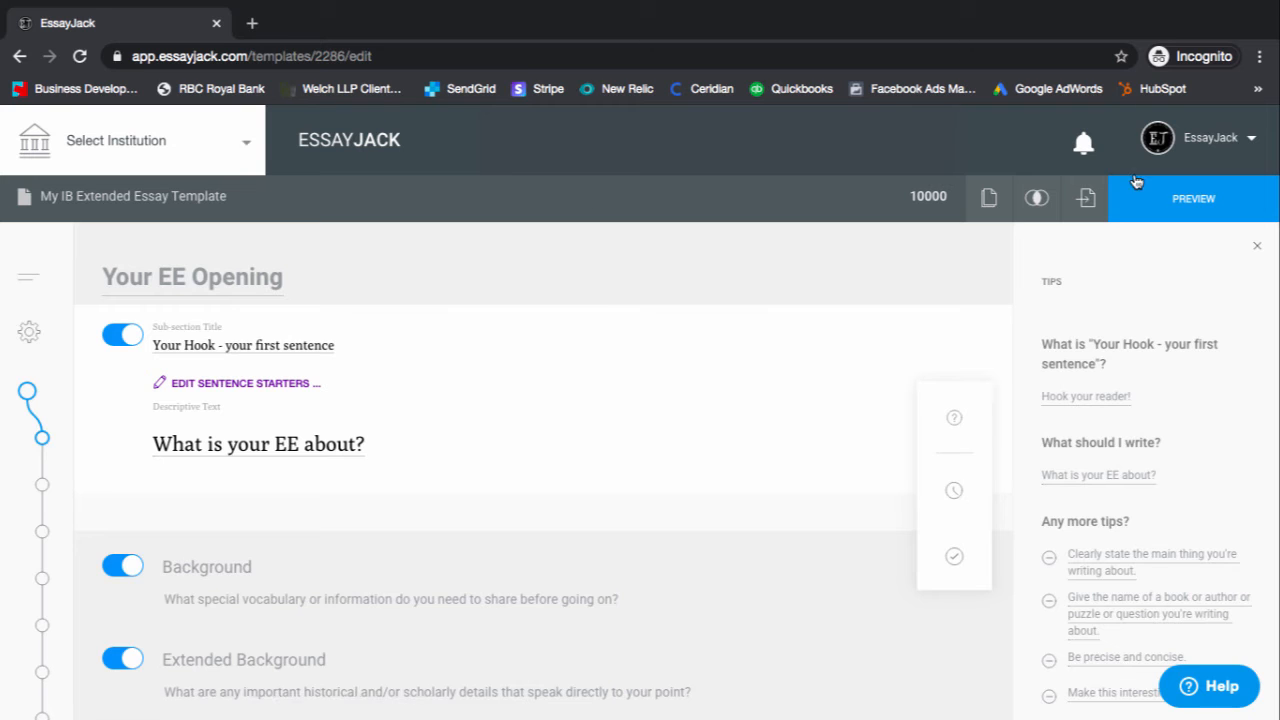
- Publish My IB Extended Essay Template with yourself and close the publishing dialog
left_click(1086, 200)
left_click(874, 275)
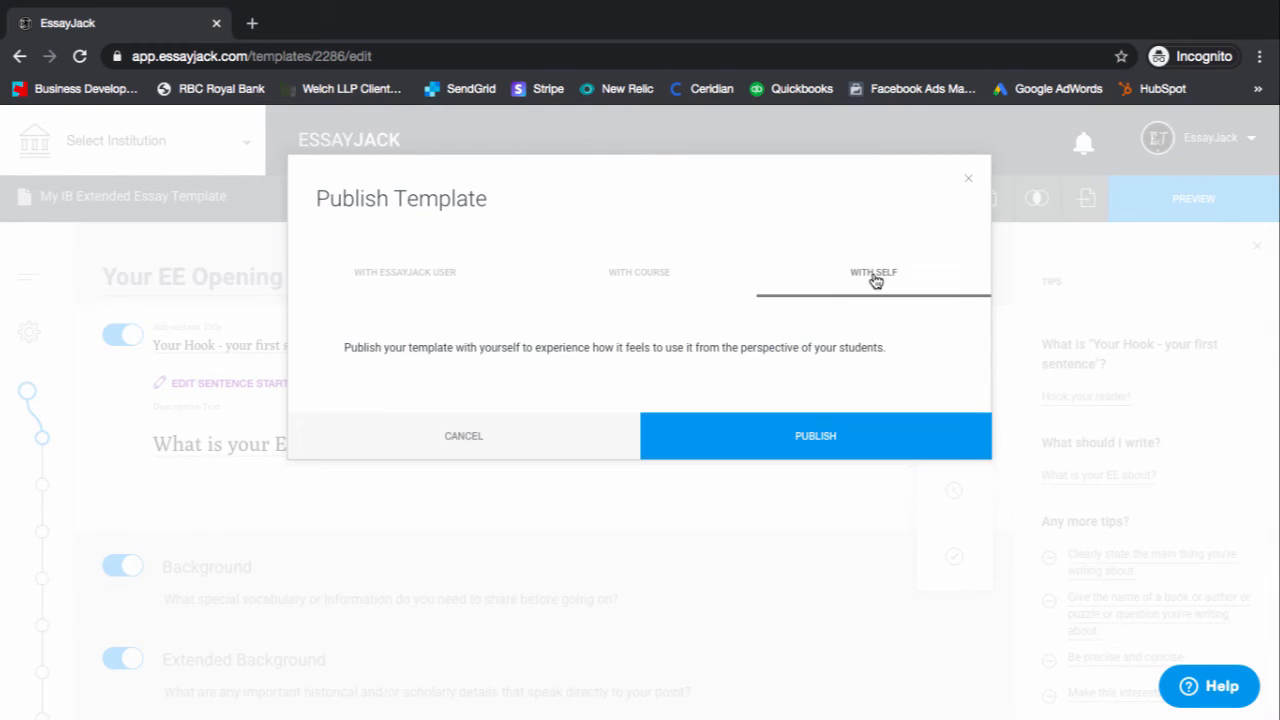
left_click(724, 429)
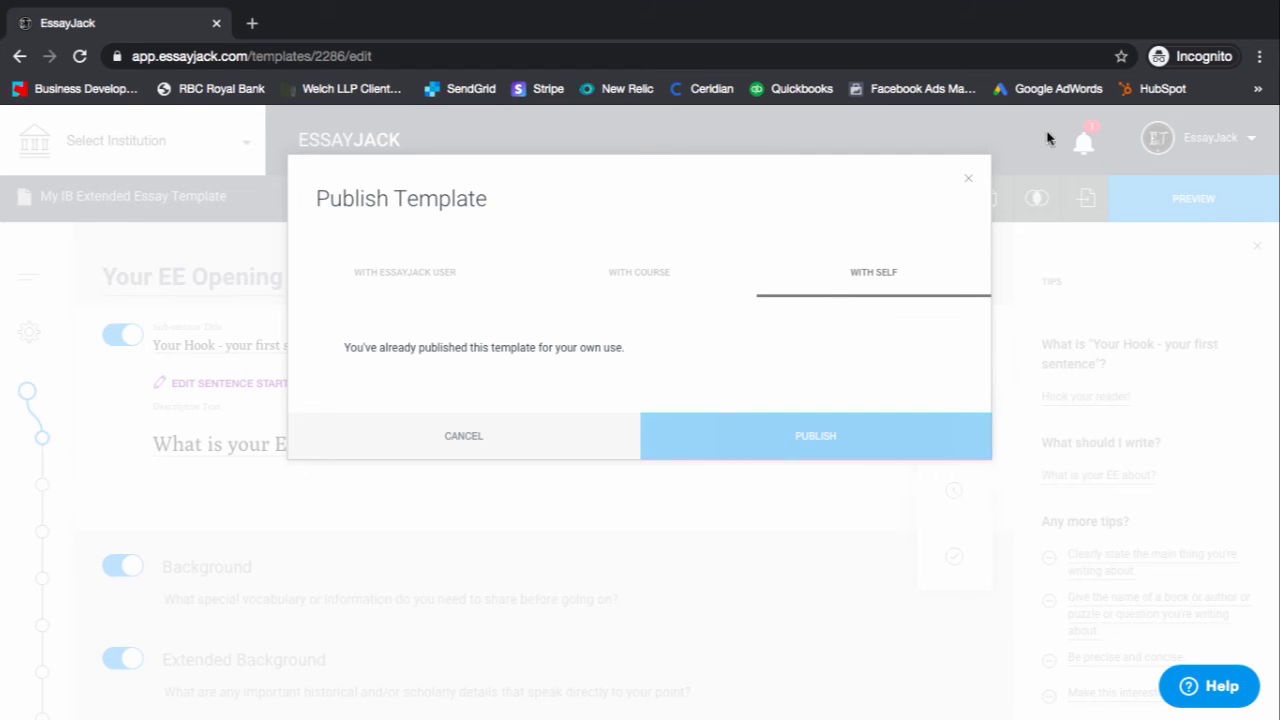
left_click(967, 177)
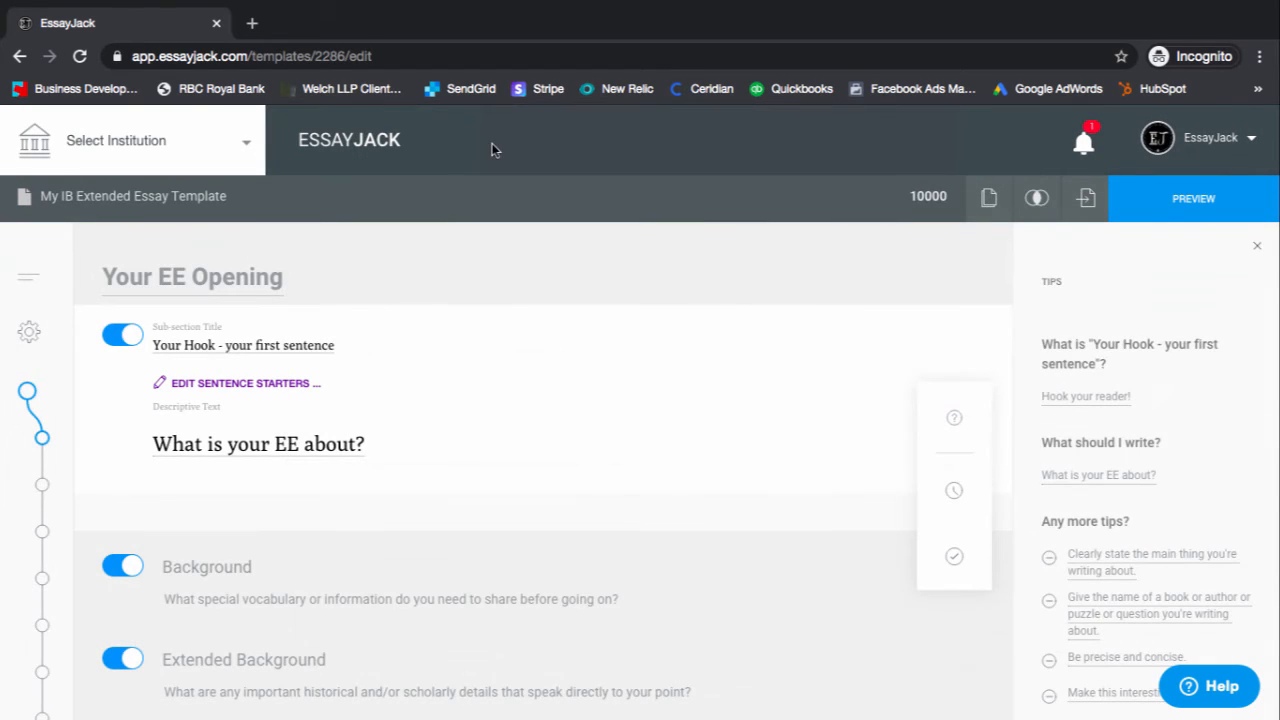
- Go to the courses overview and start a new course belonging to EssayJack Institution
left_click(362, 140)
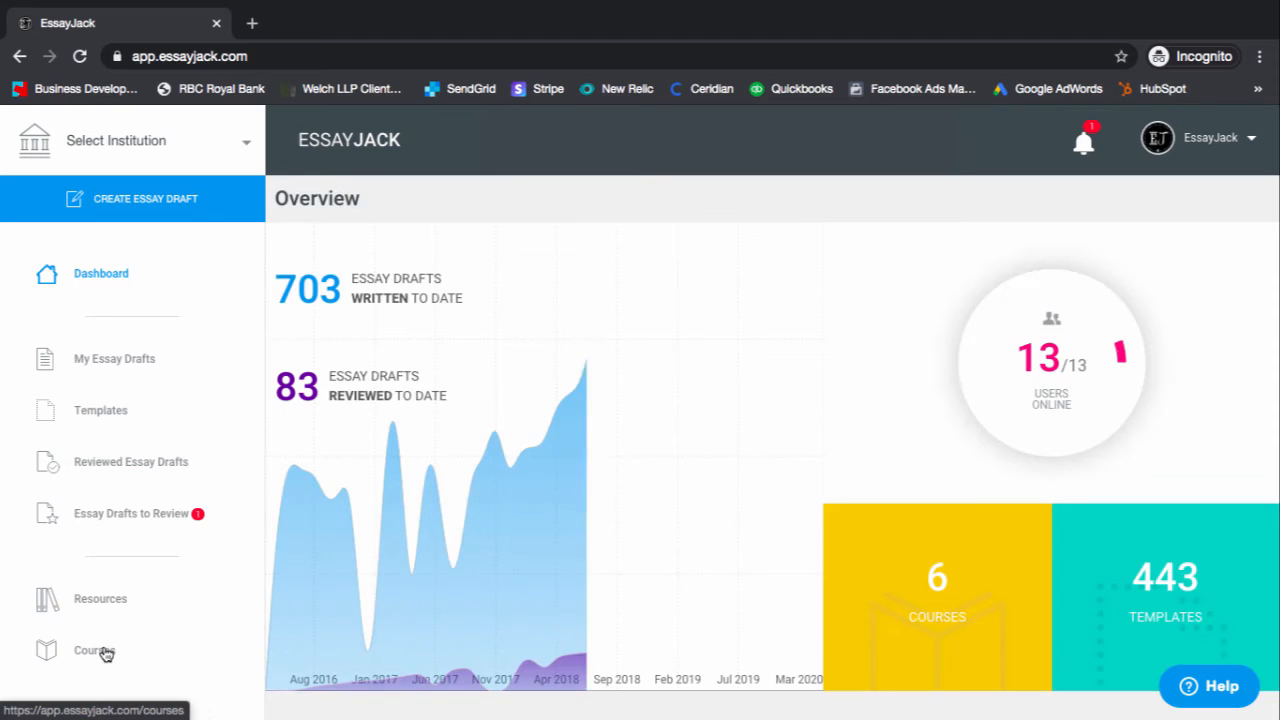
left_click(104, 652)
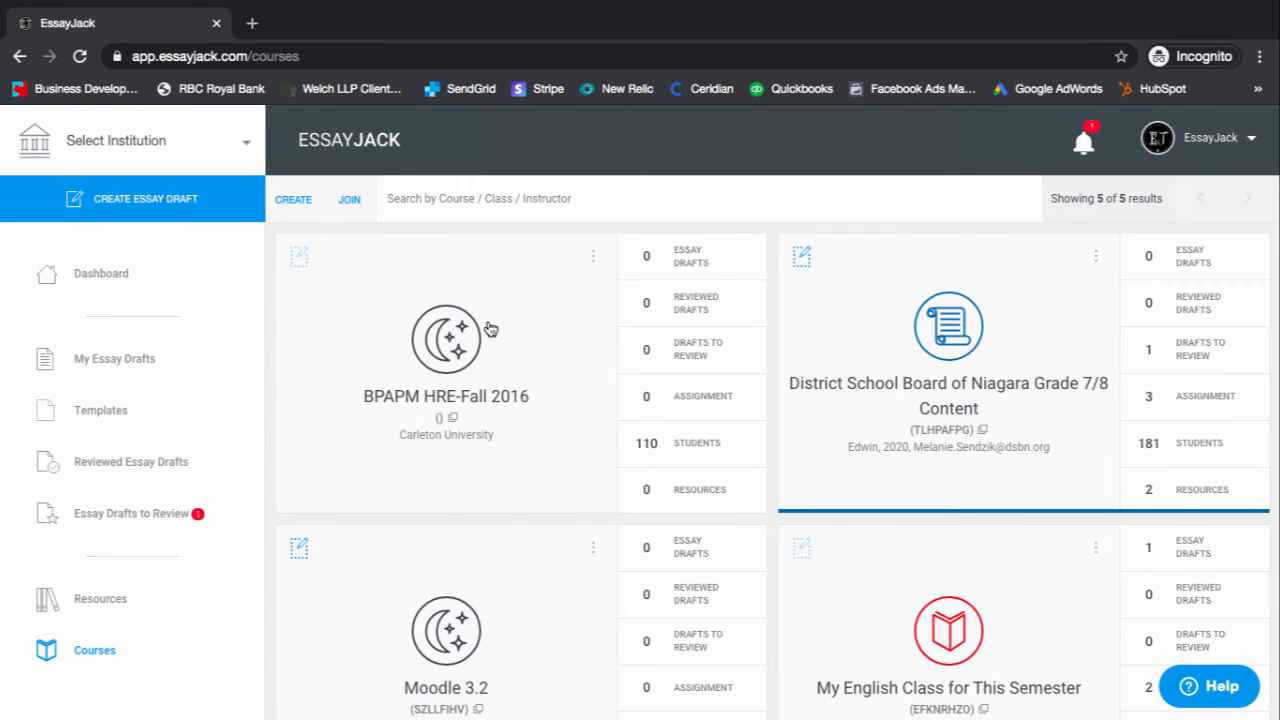
left_click(294, 200)
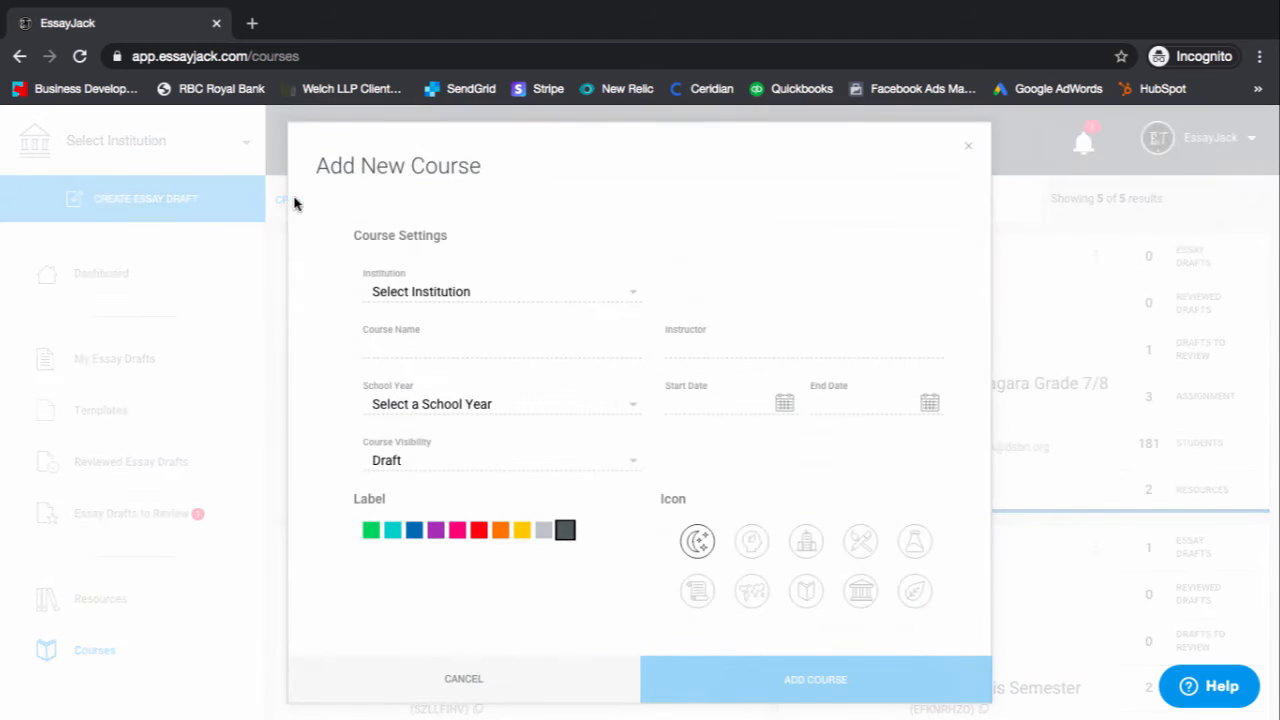
left_click(484, 293)
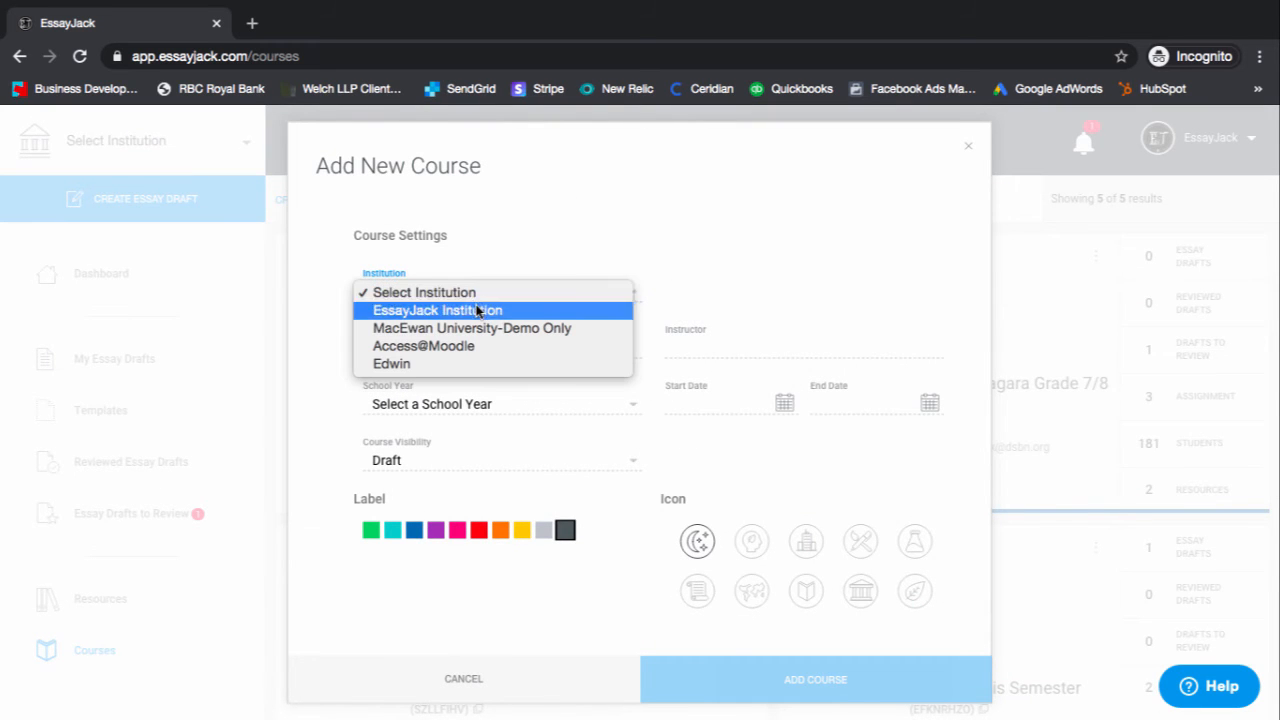
left_click(485, 310)
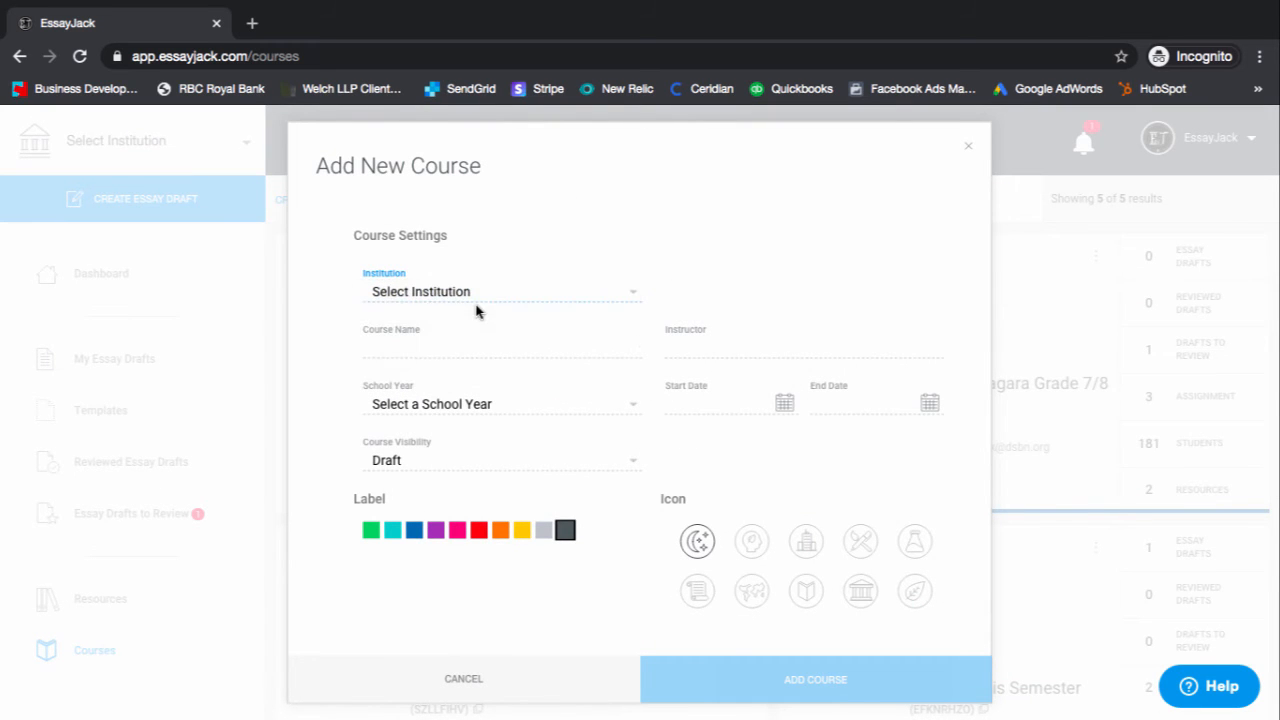
- Name the new course "My EE Students" and enter the instructor's name
left_click(425, 350)
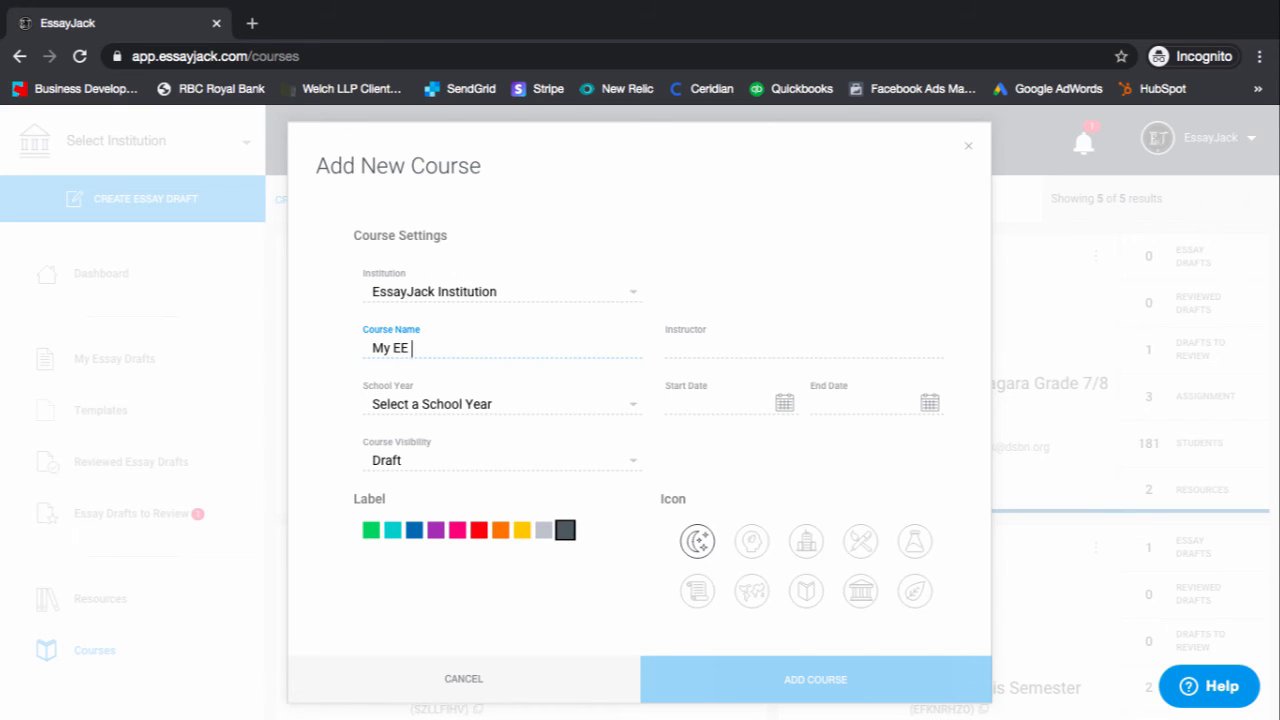
type("My EE STuden")
key("BackSpace")
key("BackSpace")
key("BackSpace")
type("tudents")
left_click(743, 340)
type("Dr")
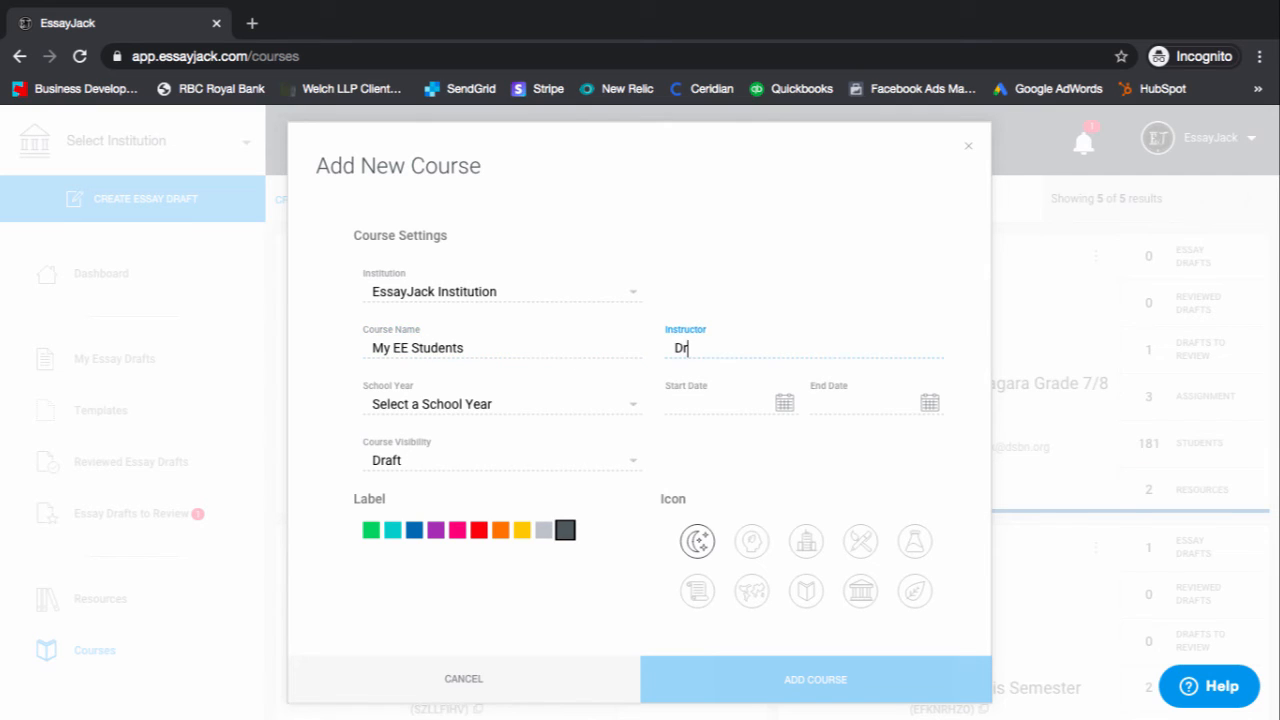
type(" Lindy")
- Set the course's school year to 2020 and its start date to 2020-03-16
left_click(590, 408)
left_click(529, 423)
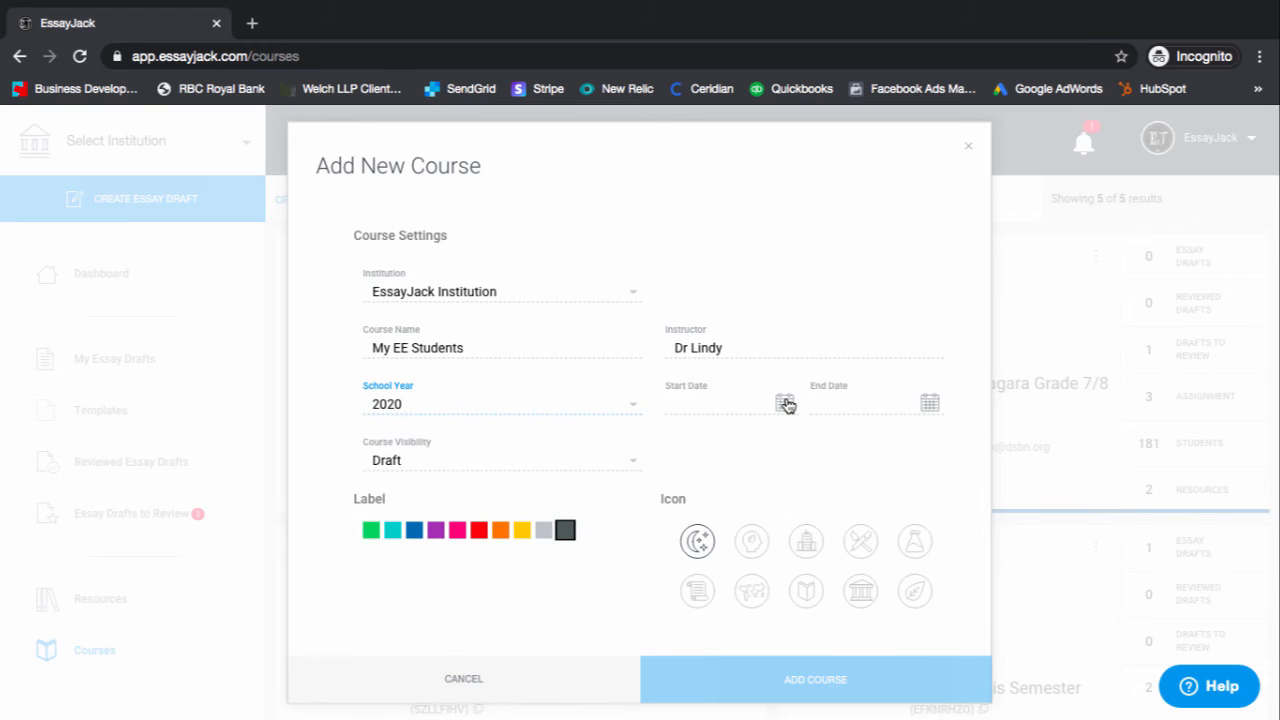
left_click(786, 403)
left_click(655, 560)
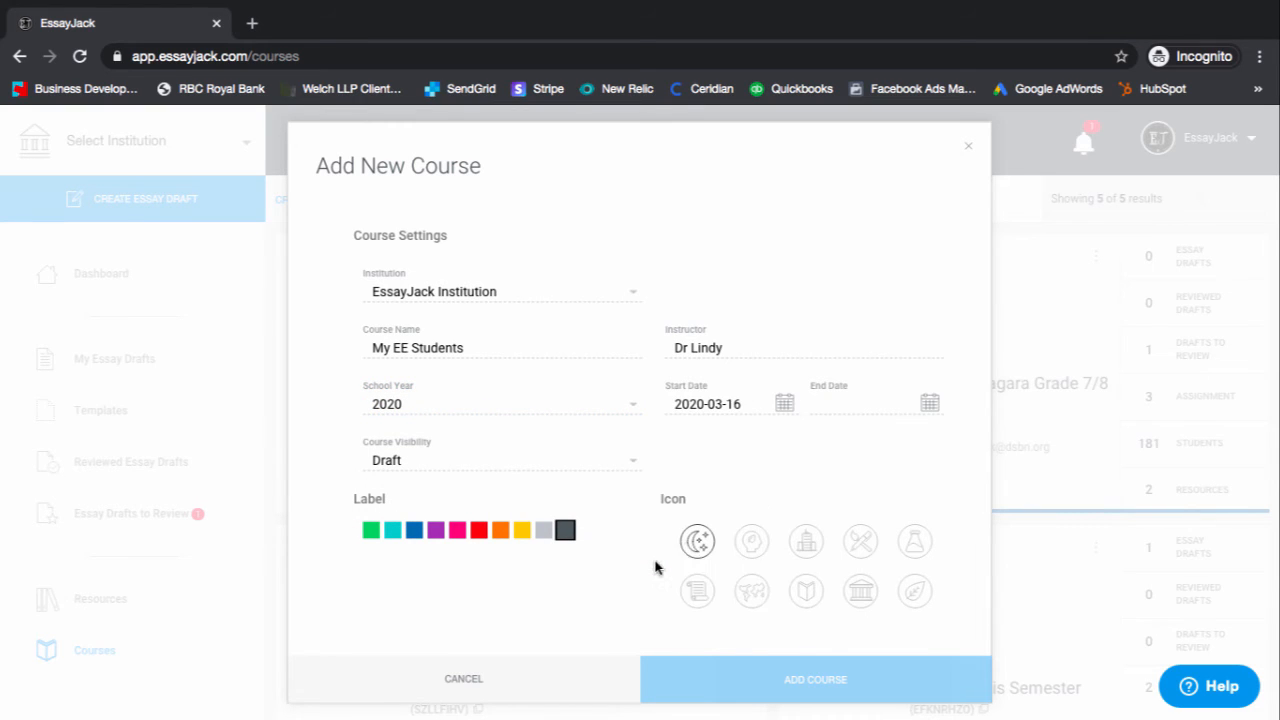
- Set the course's end date to 2020-06-30 and add the course
left_click(929, 403)
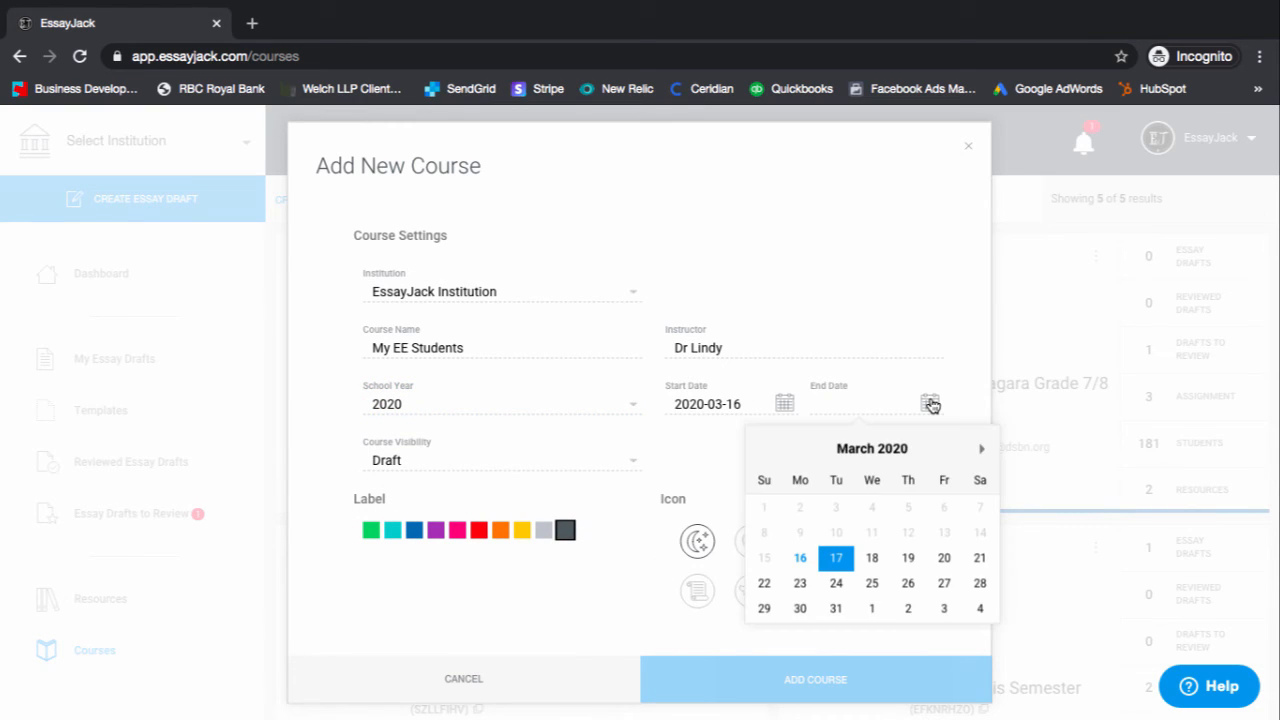
left_click(985, 450)
left_click(985, 450)
left_click(985, 450)
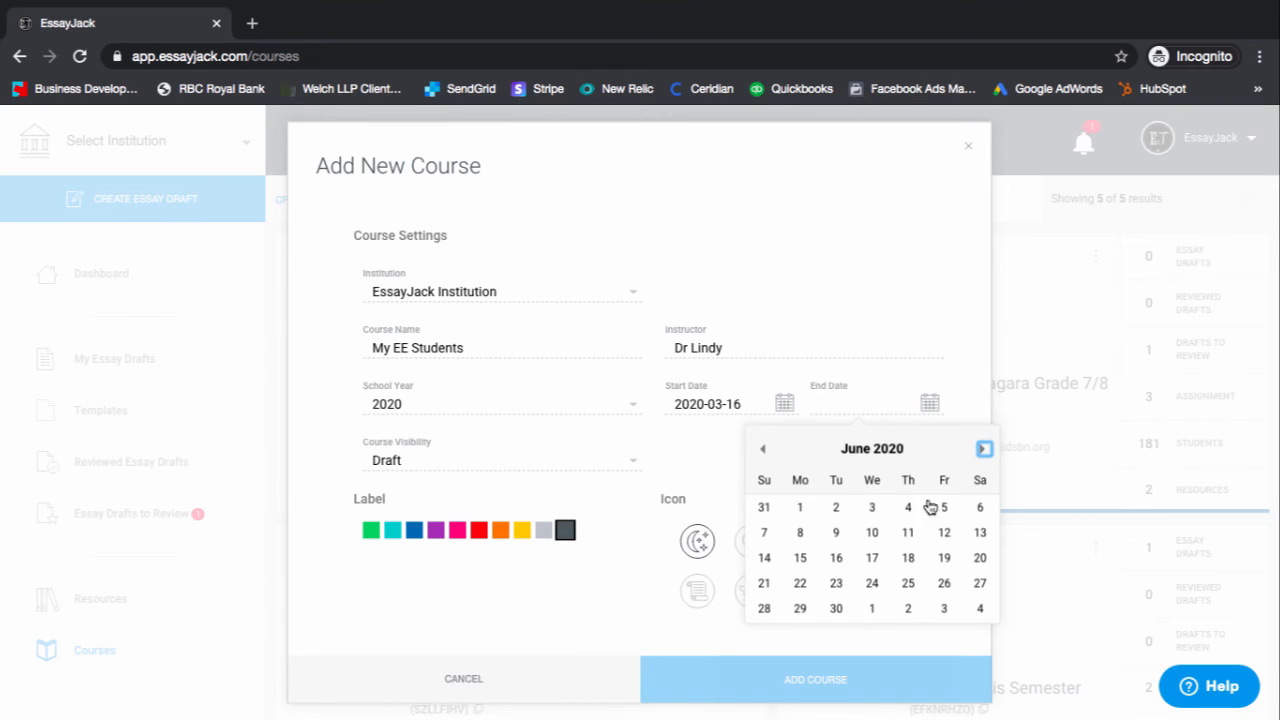
left_click(836, 609)
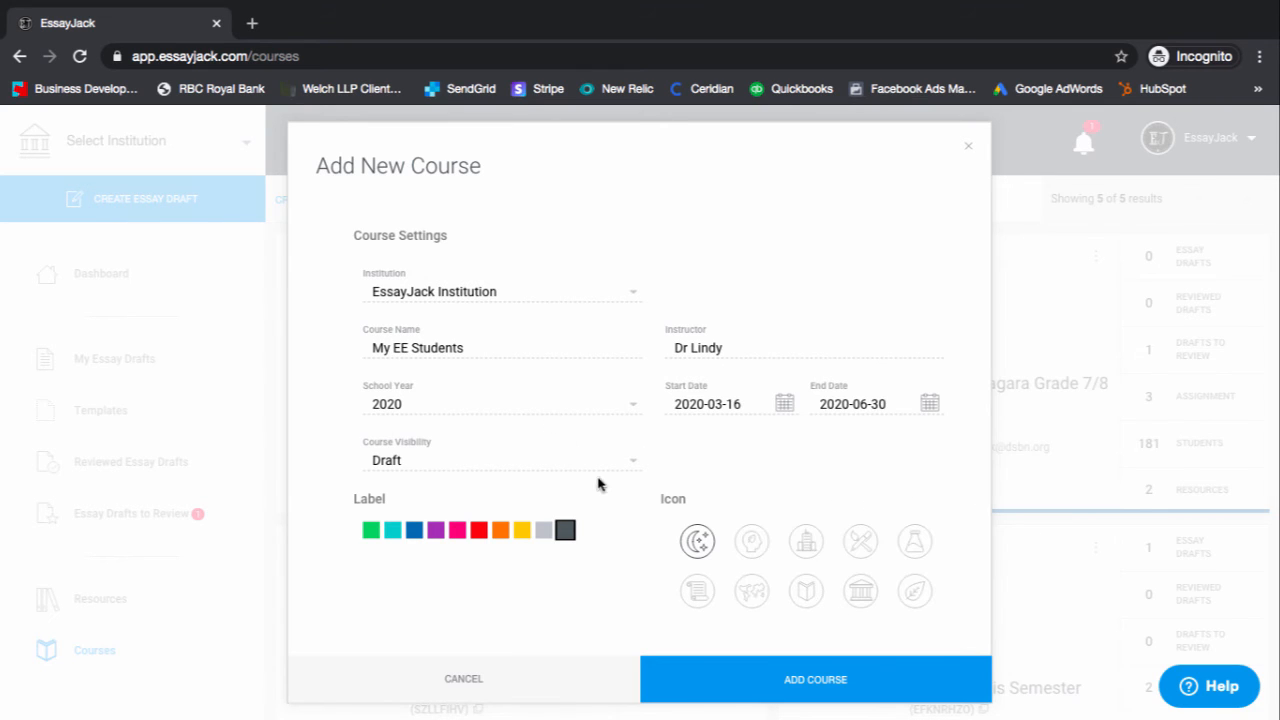
left_click(775, 678)
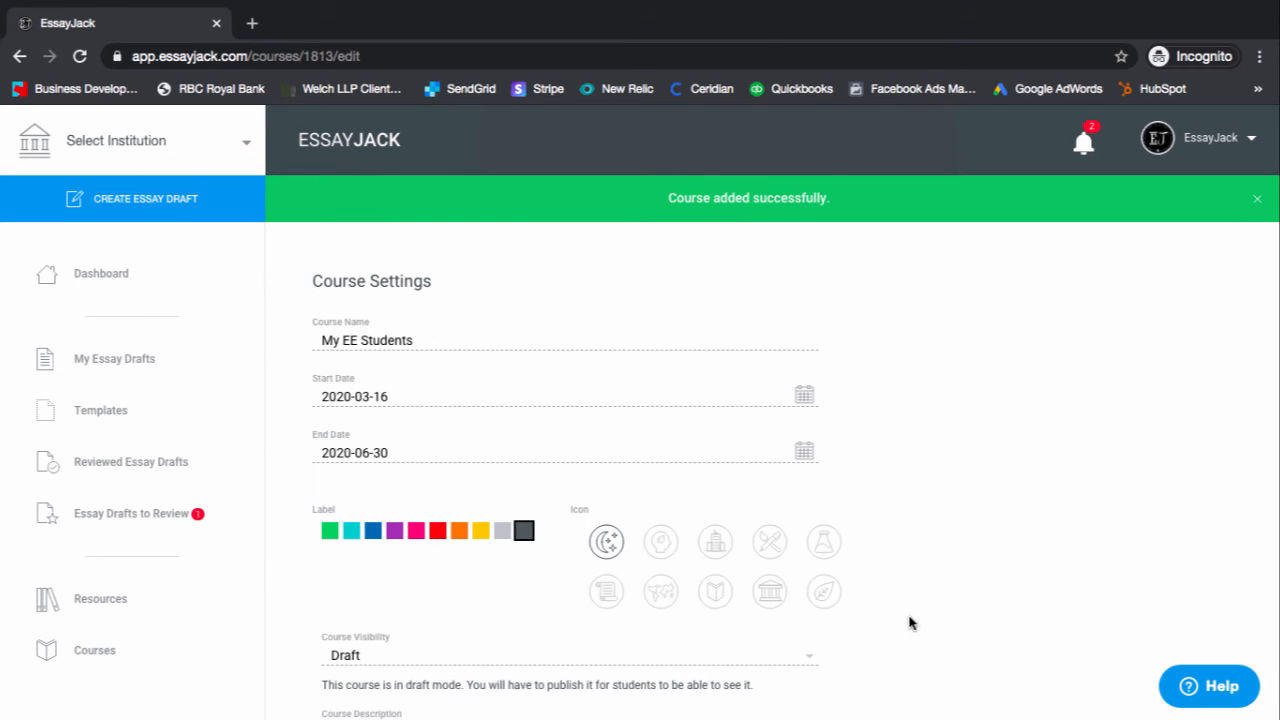
- Enter "This course is...." as the course description and save the course settings
scroll(909, 623, "down", 3)
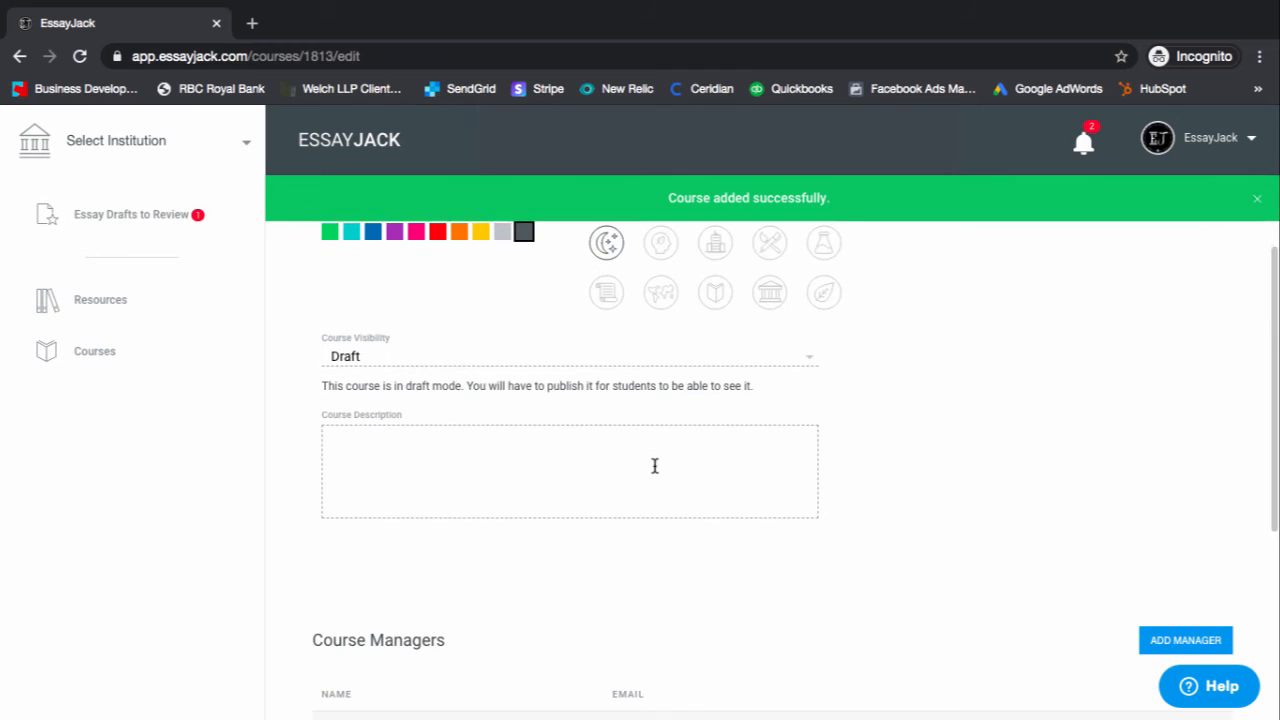
left_click(655, 466)
type("This course is....")
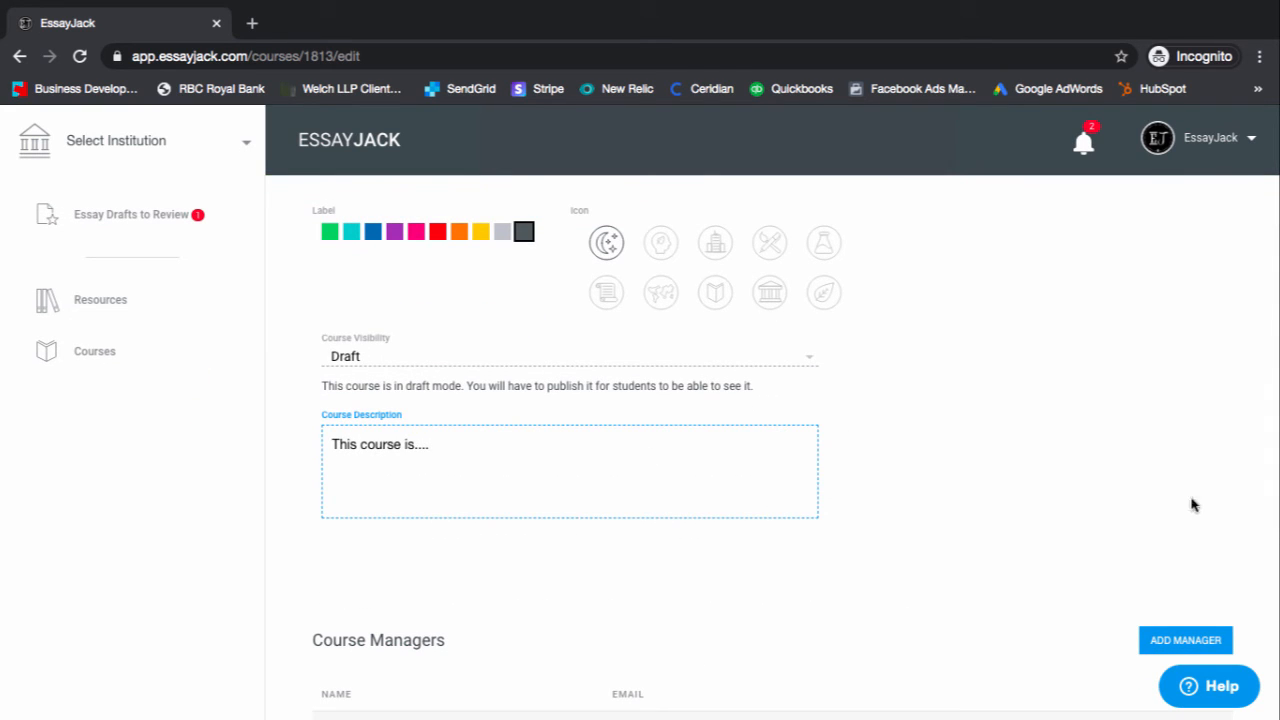
scroll(1197, 503, "up", 3)
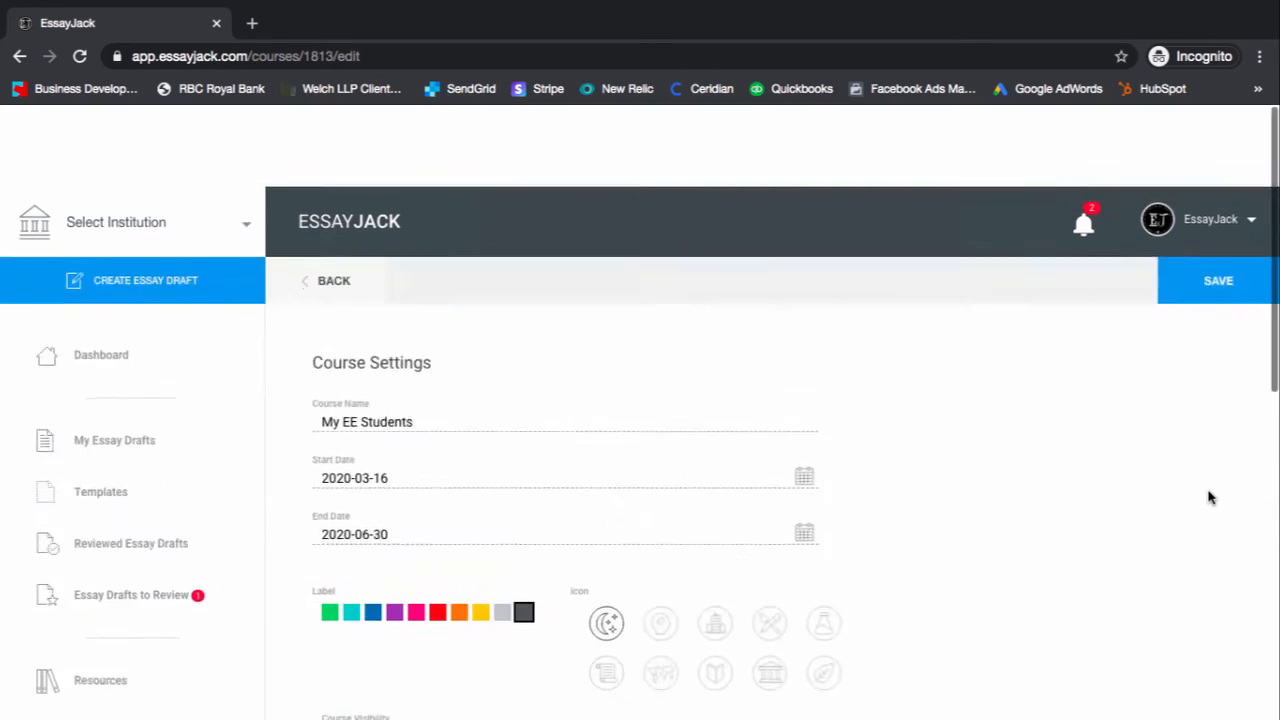
left_click(1212, 203)
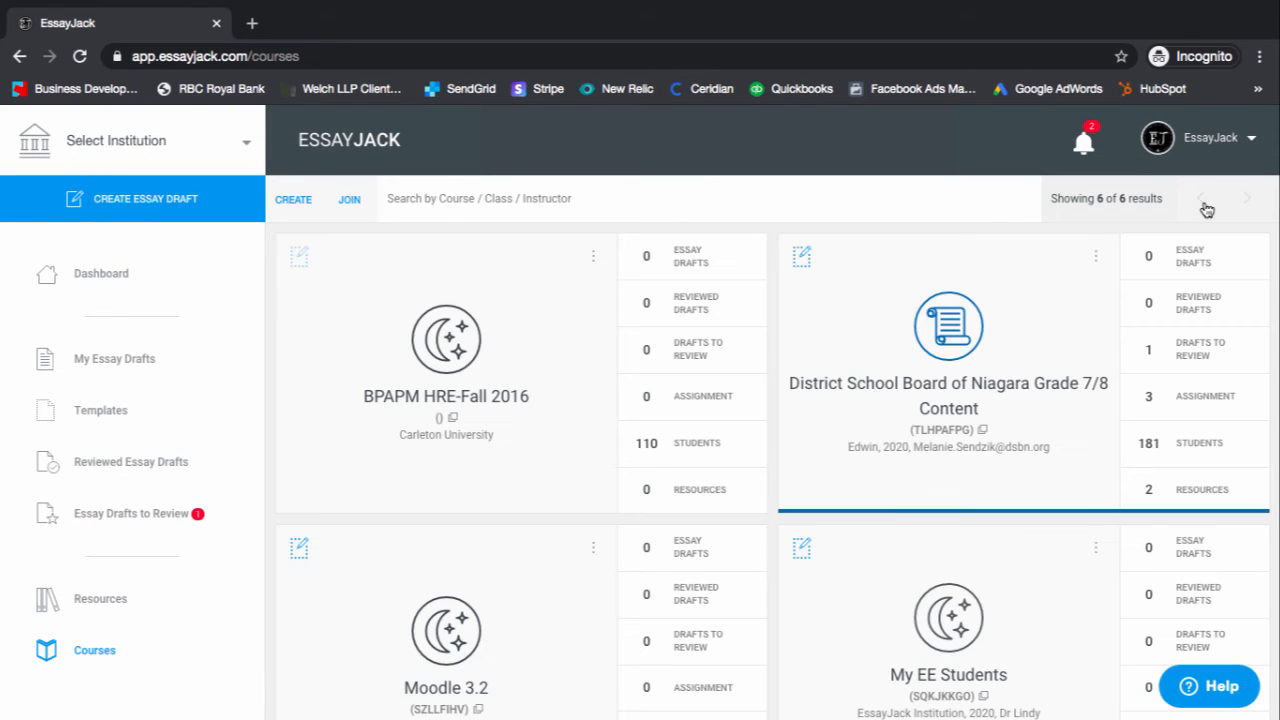
- Start a new assignment in the My EE Students course based on My IB Extended Essay Template
scroll(980, 371, "down", 2)
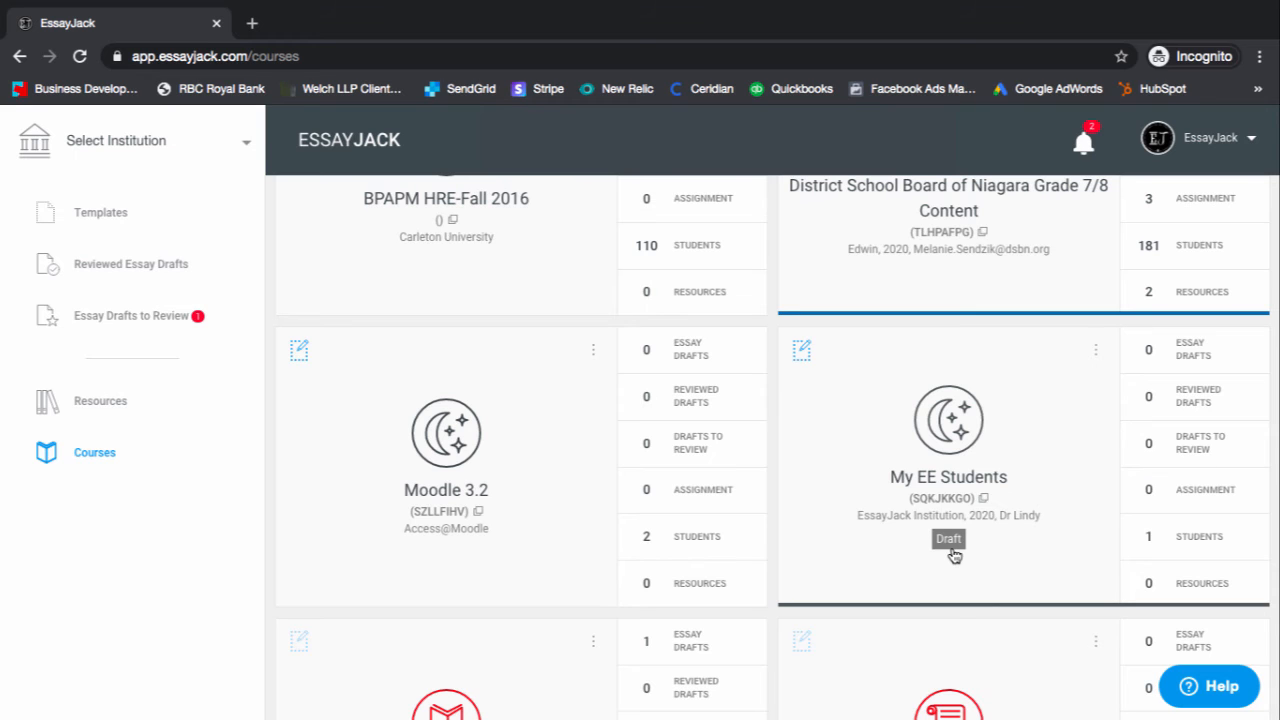
left_click(1187, 497)
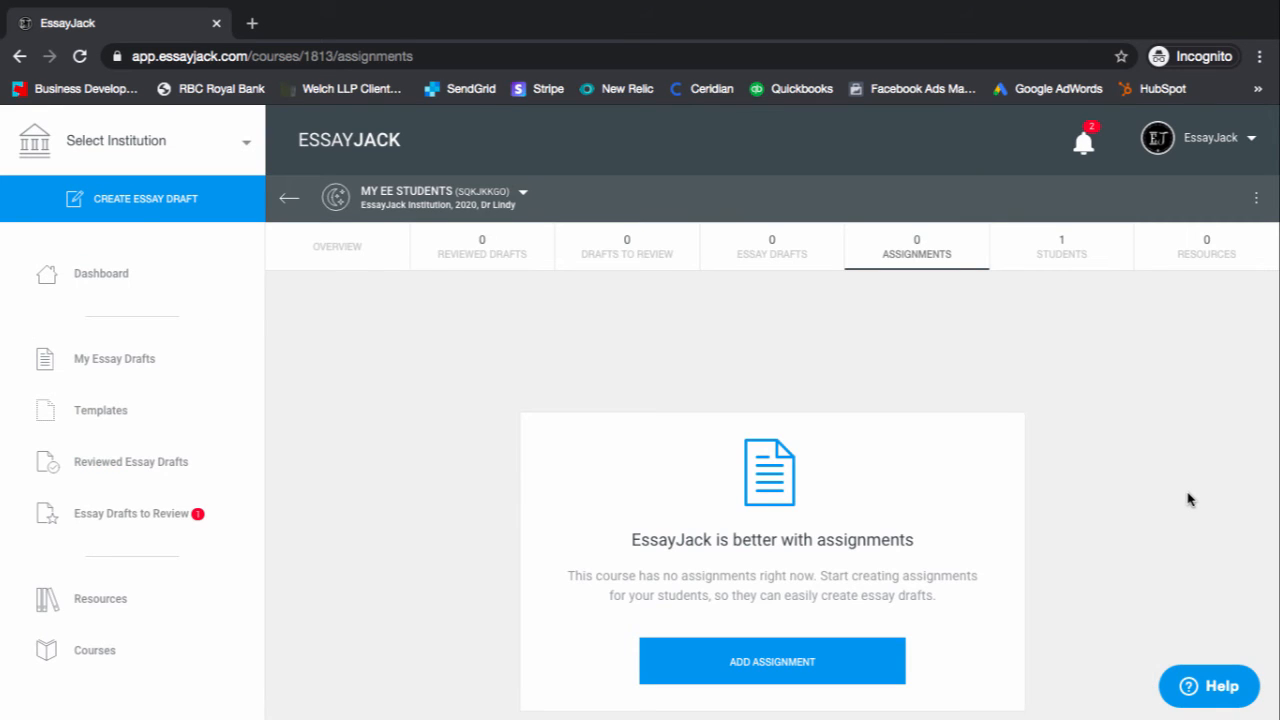
left_click(775, 658)
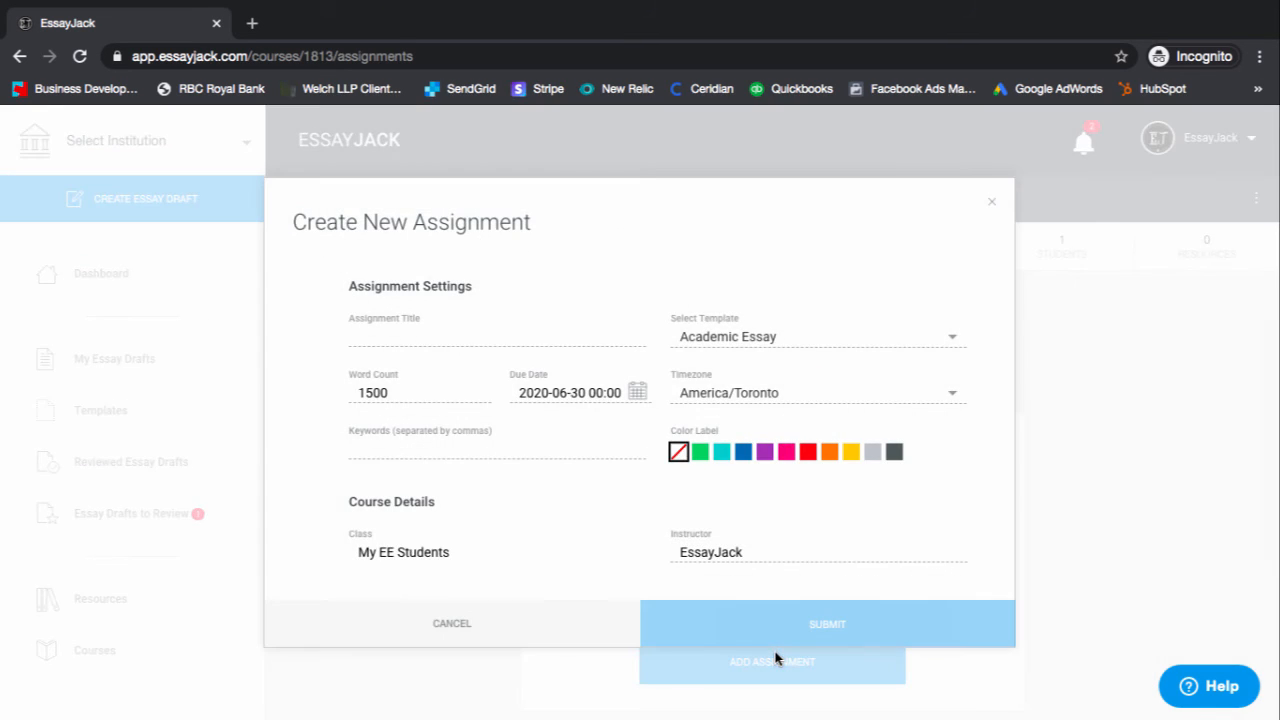
left_click(759, 335)
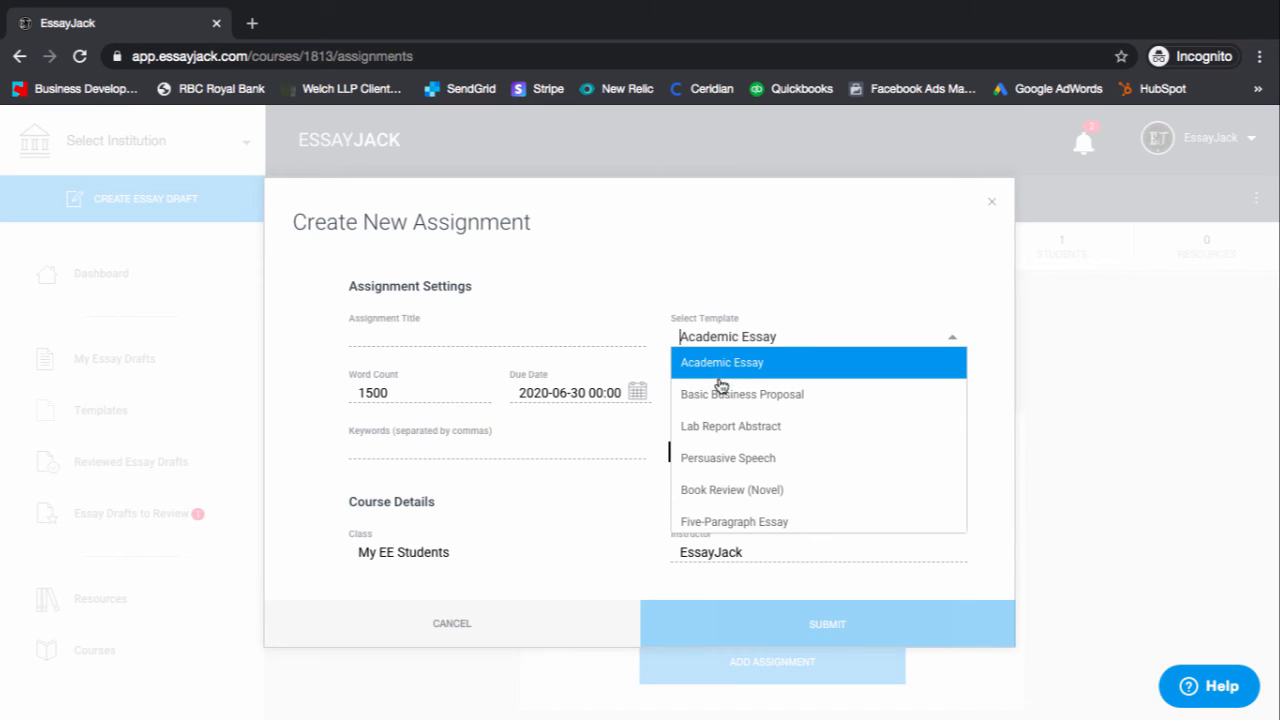
scroll(707, 459, "down", 5)
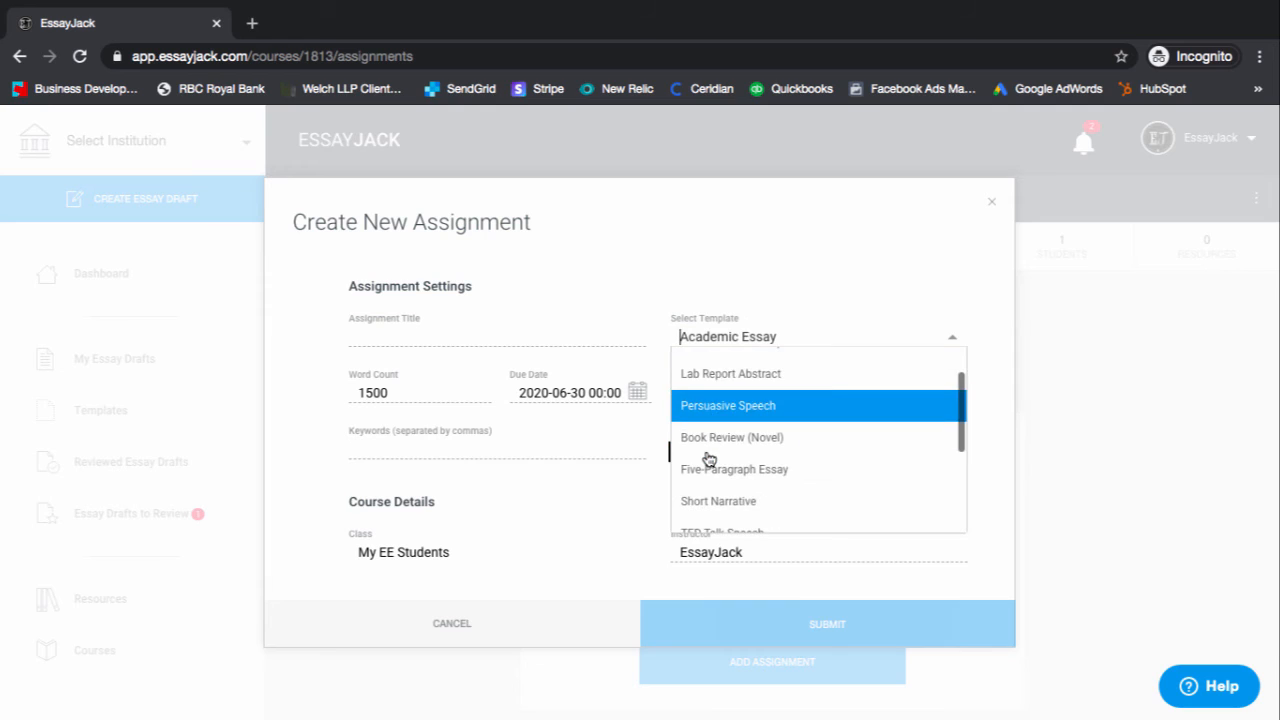
scroll(709, 459, "down", 1)
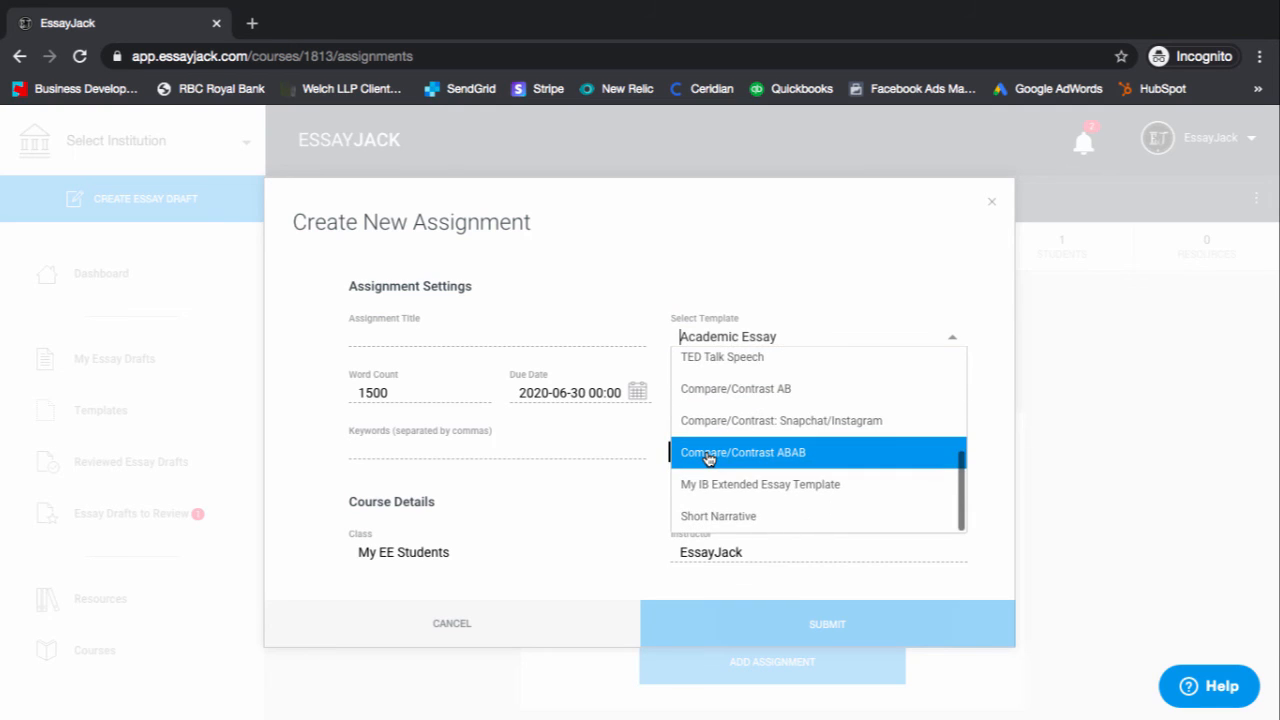
left_click(703, 482)
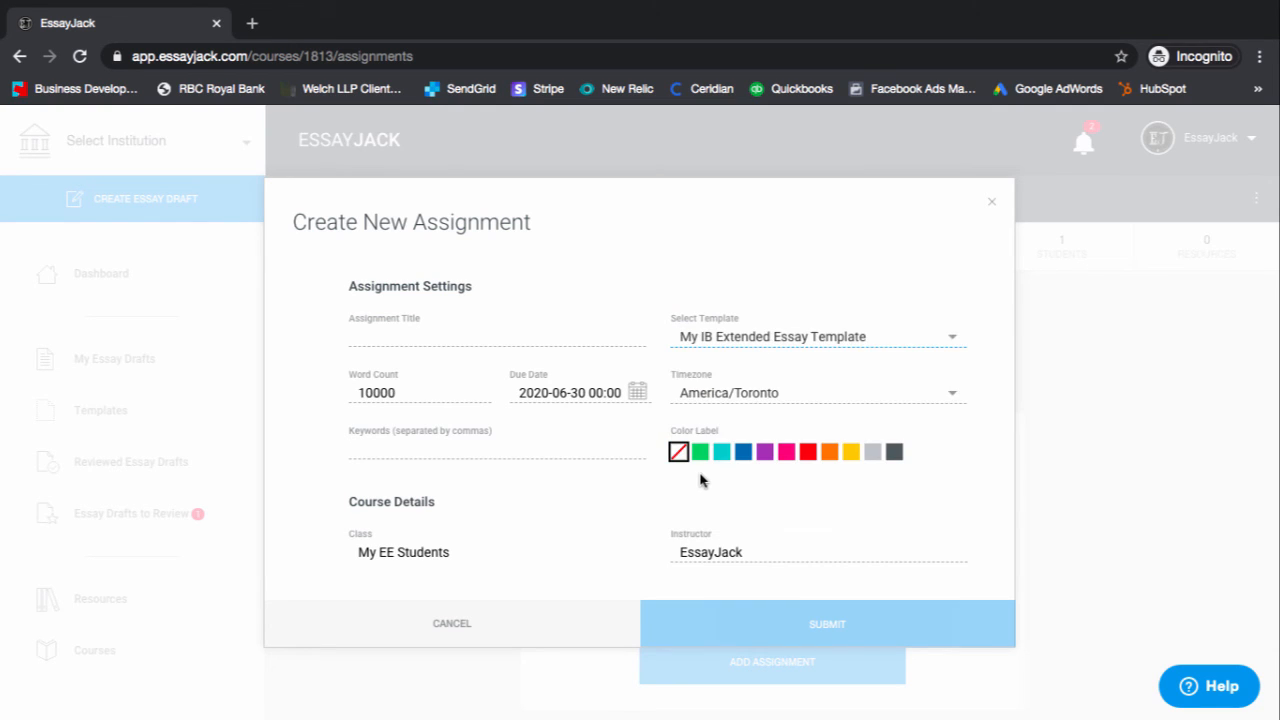
- Title the assignment "This EE is for" followed by the student's first name, and submit it
left_click(421, 339)
type("This EE is f")
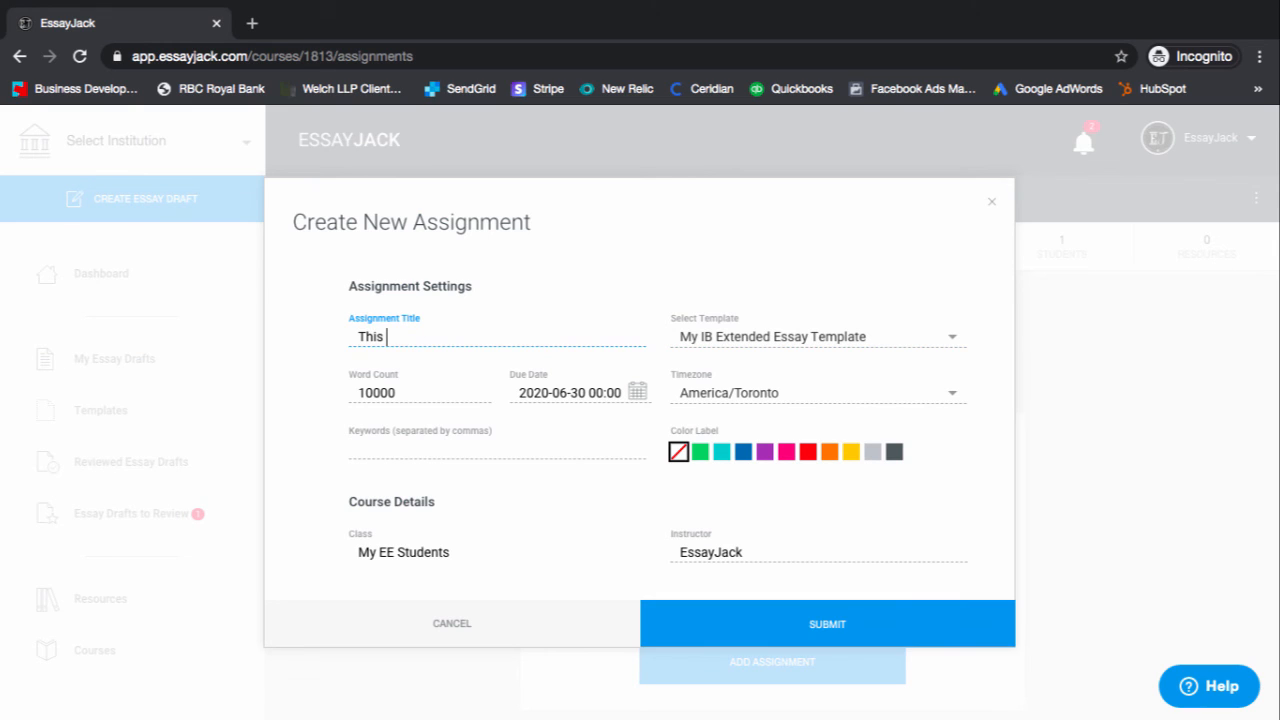
type("or Suzy")
left_click(728, 630)
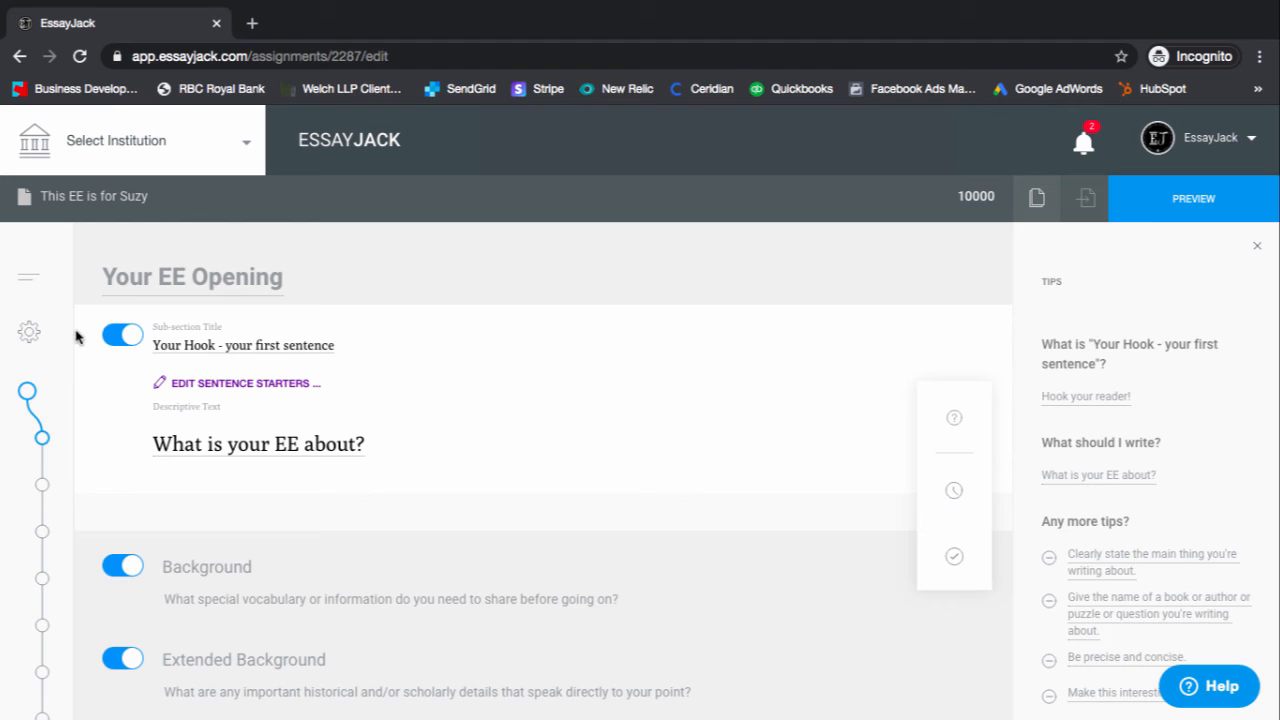
left_click(28, 333)
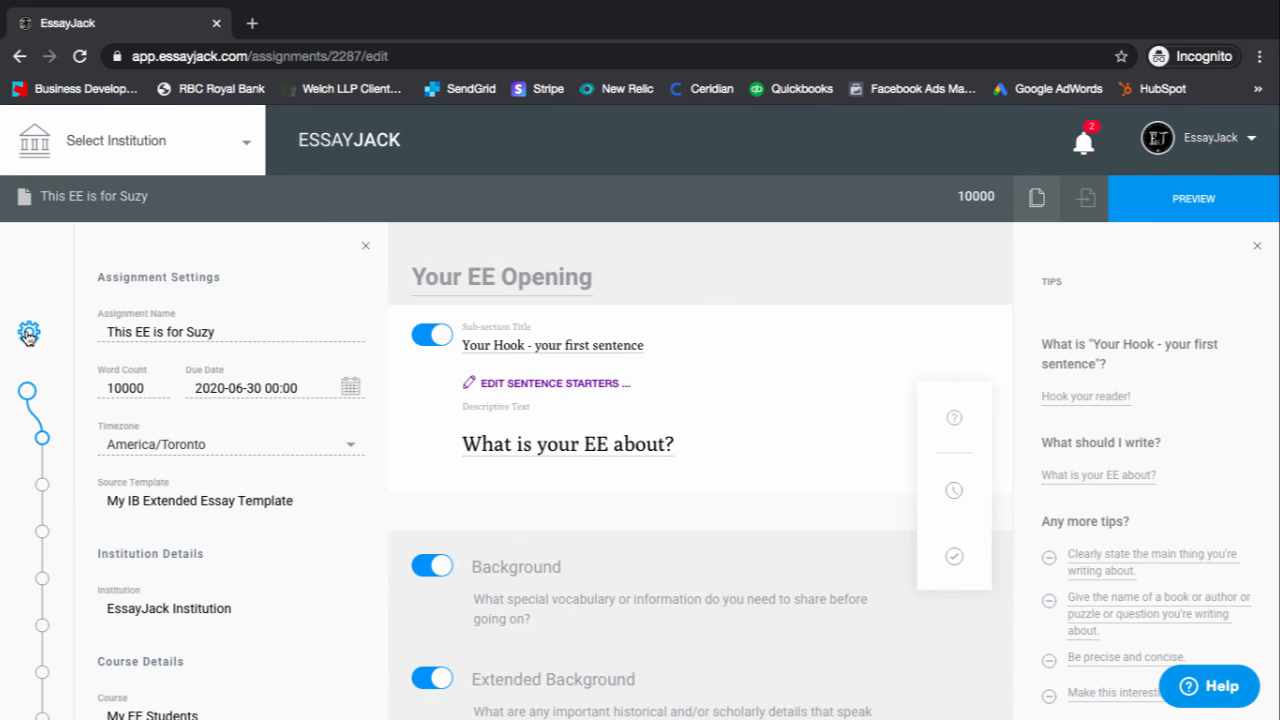
left_click(277, 390)
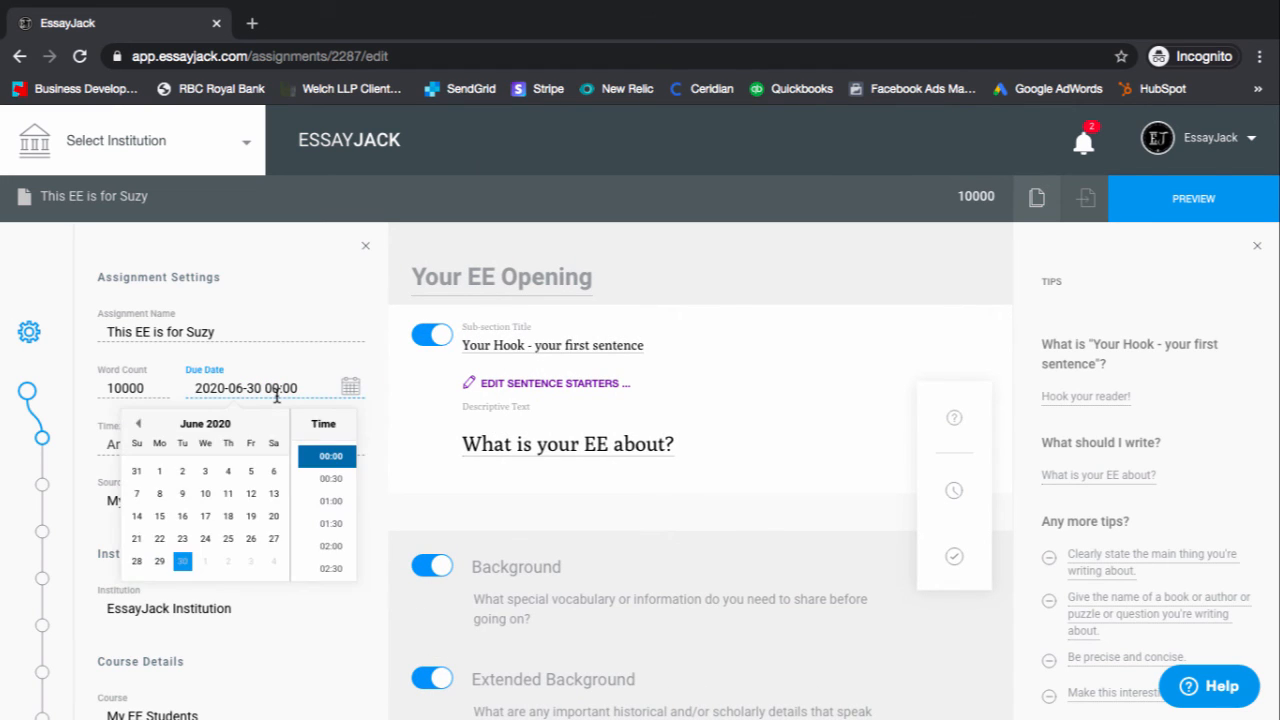
left_click(136, 424)
left_click(136, 424)
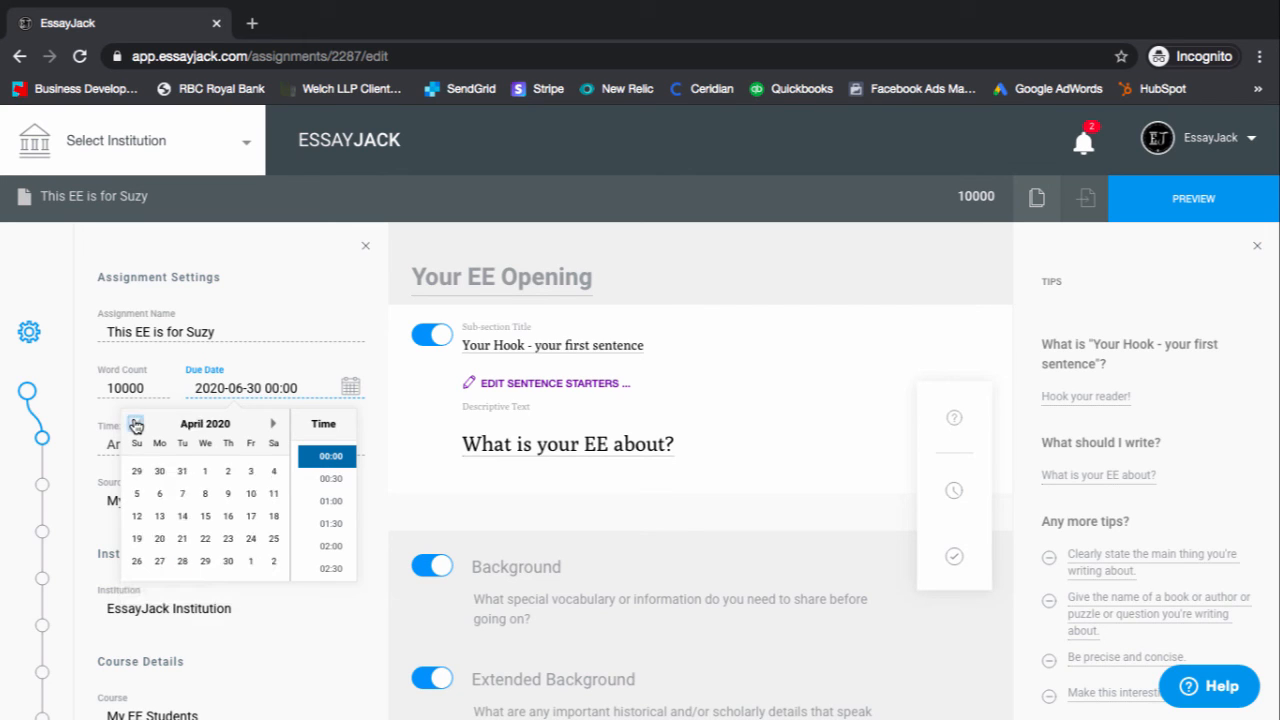
left_click(136, 424)
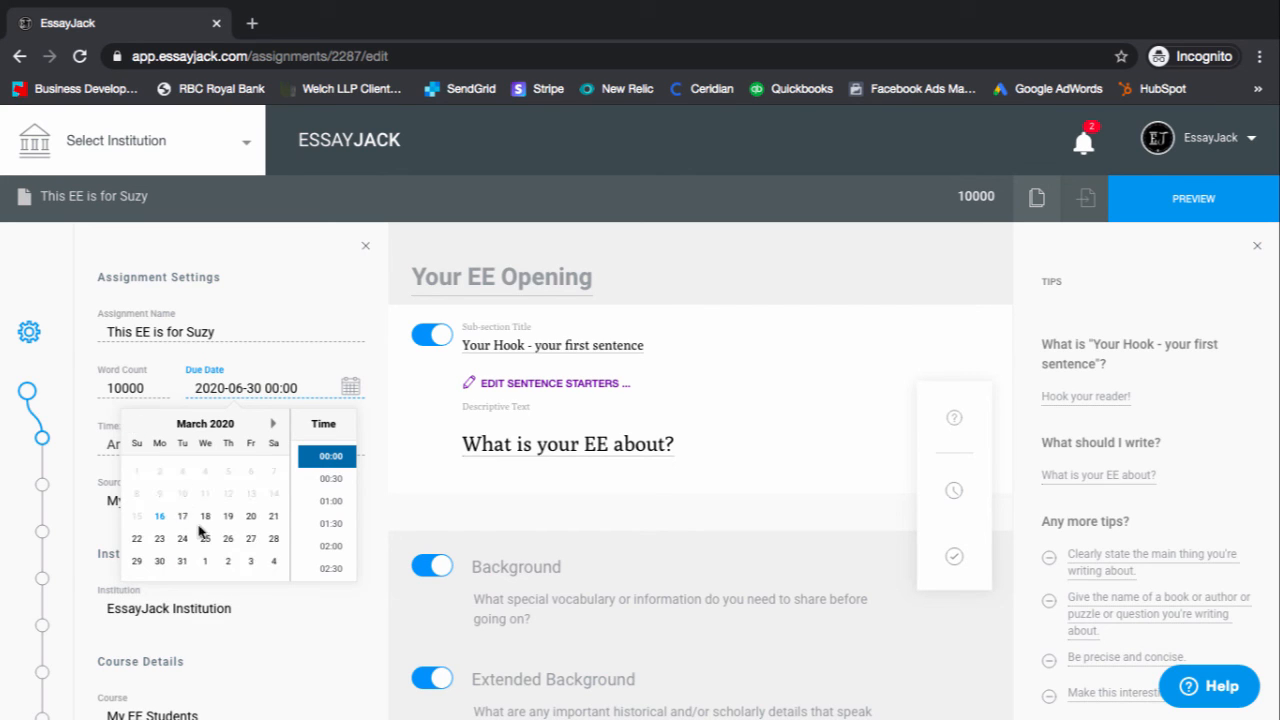
left_click(182, 561)
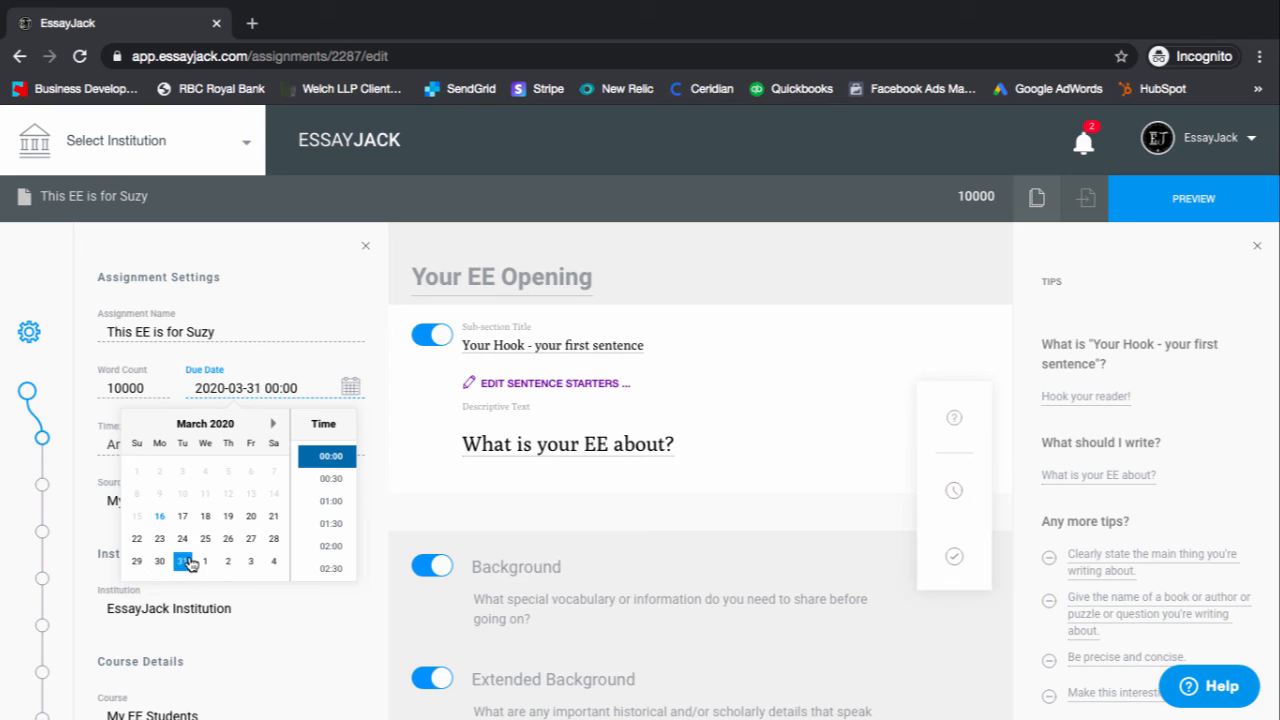
left_click(366, 241)
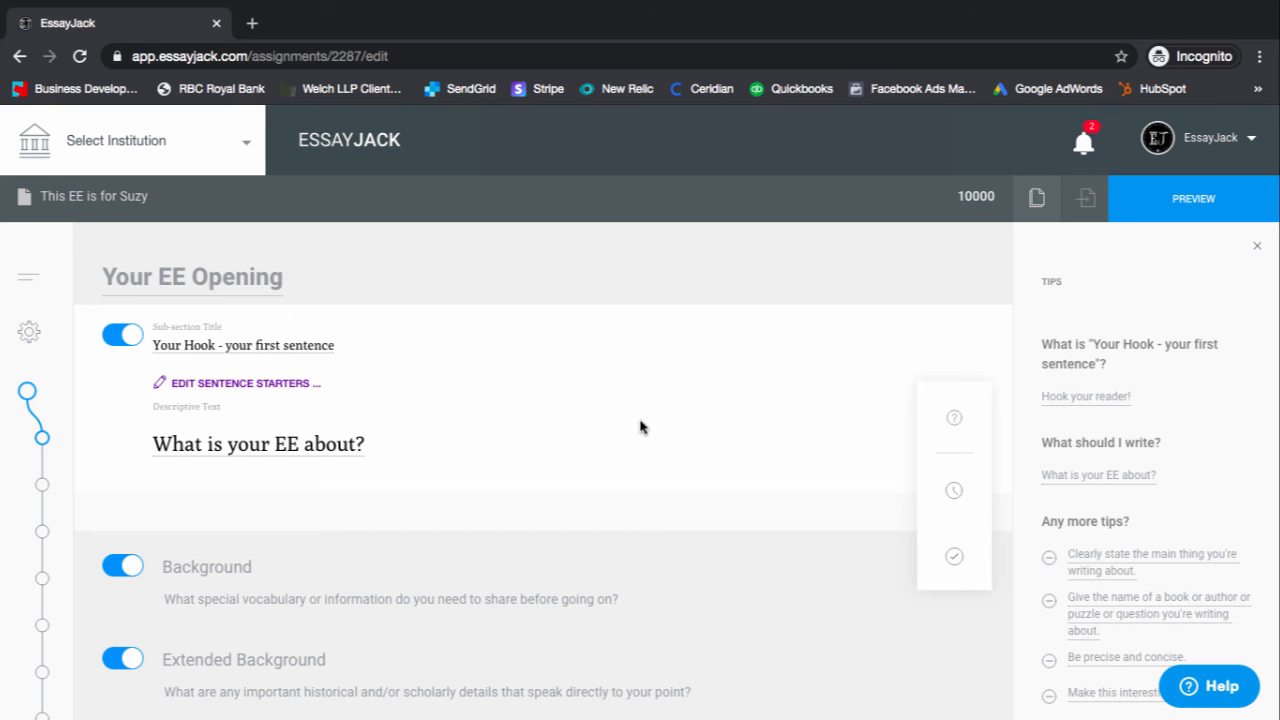
- Return to the dashboard and look over its overview chart and shortcuts
left_click(337, 150)
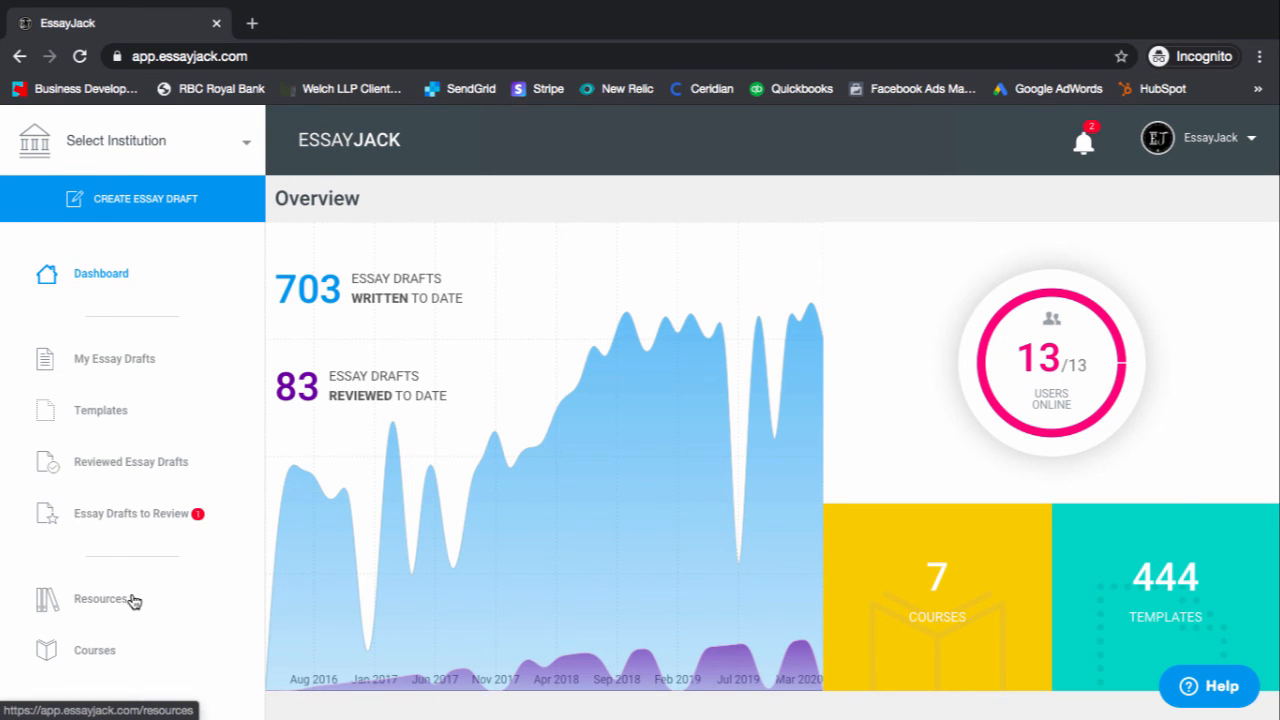
mouse_move(654, 626)
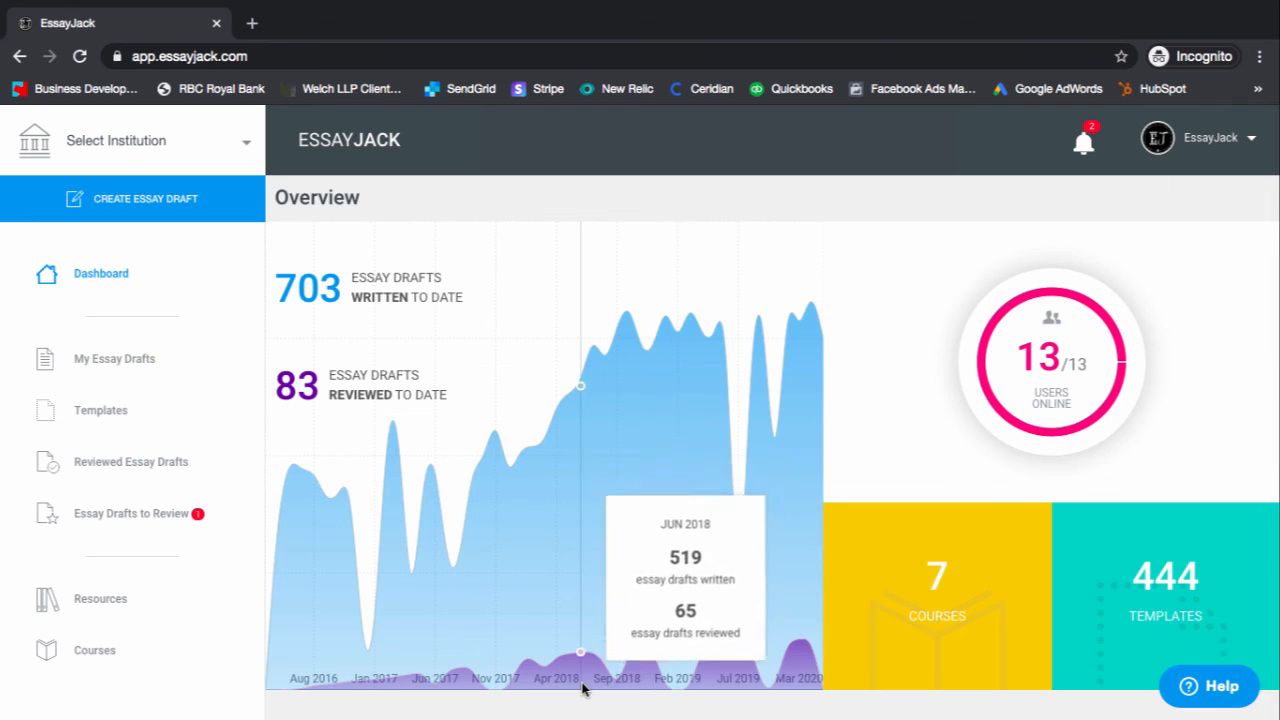
scroll(583, 688, "down", 5)
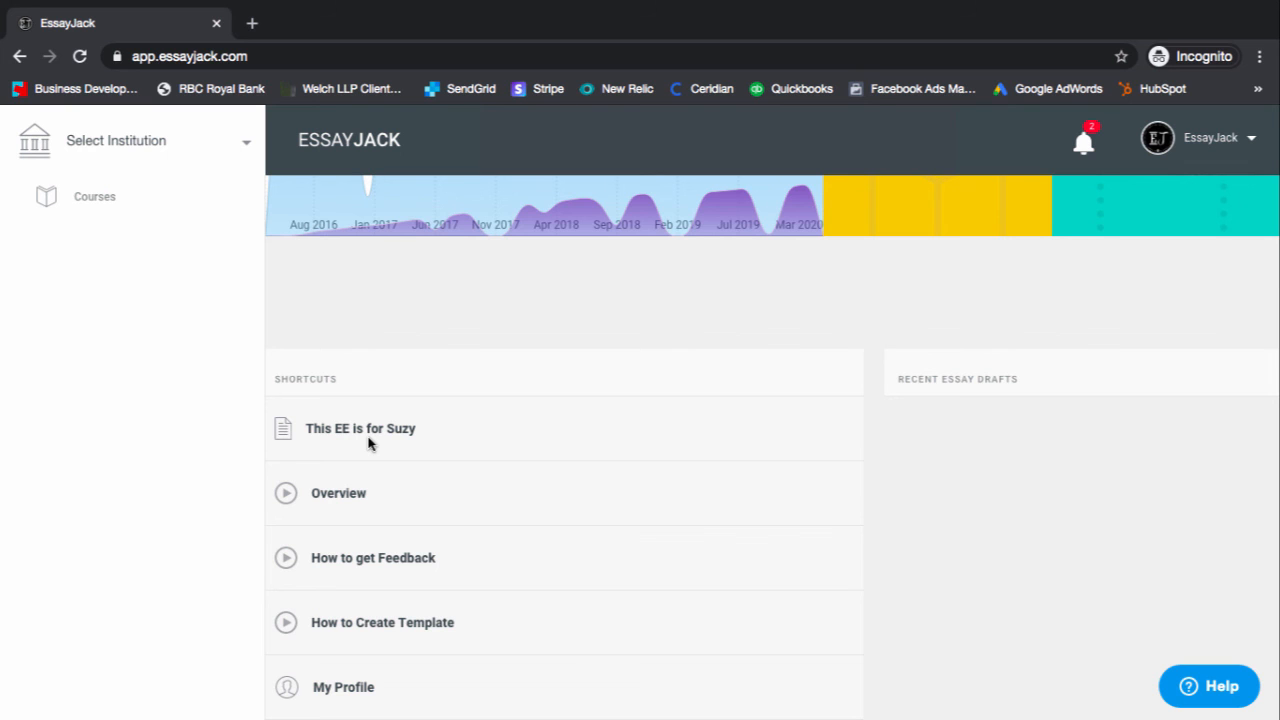
scroll(446, 424, "up", 3)
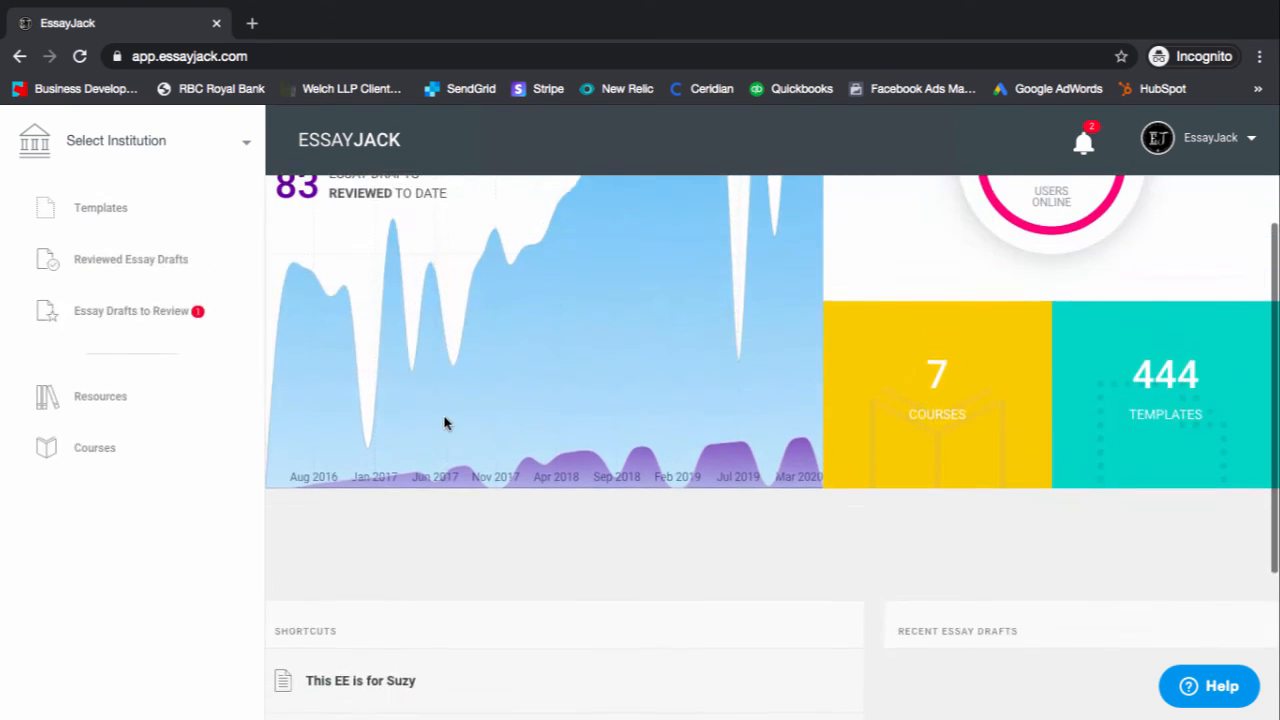
scroll(446, 424, "up", 3)
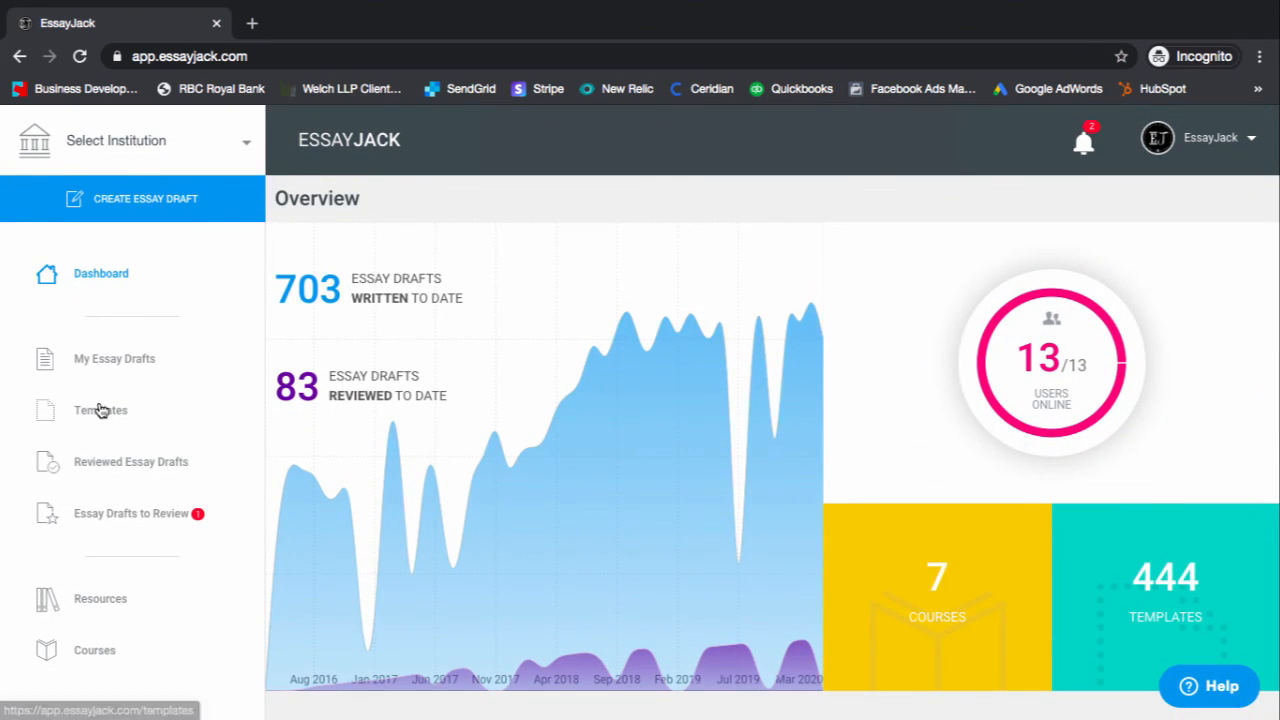
- Review the templates list and the My EE Students entry among the courses, and return to the dashboard
left_click(100, 410)
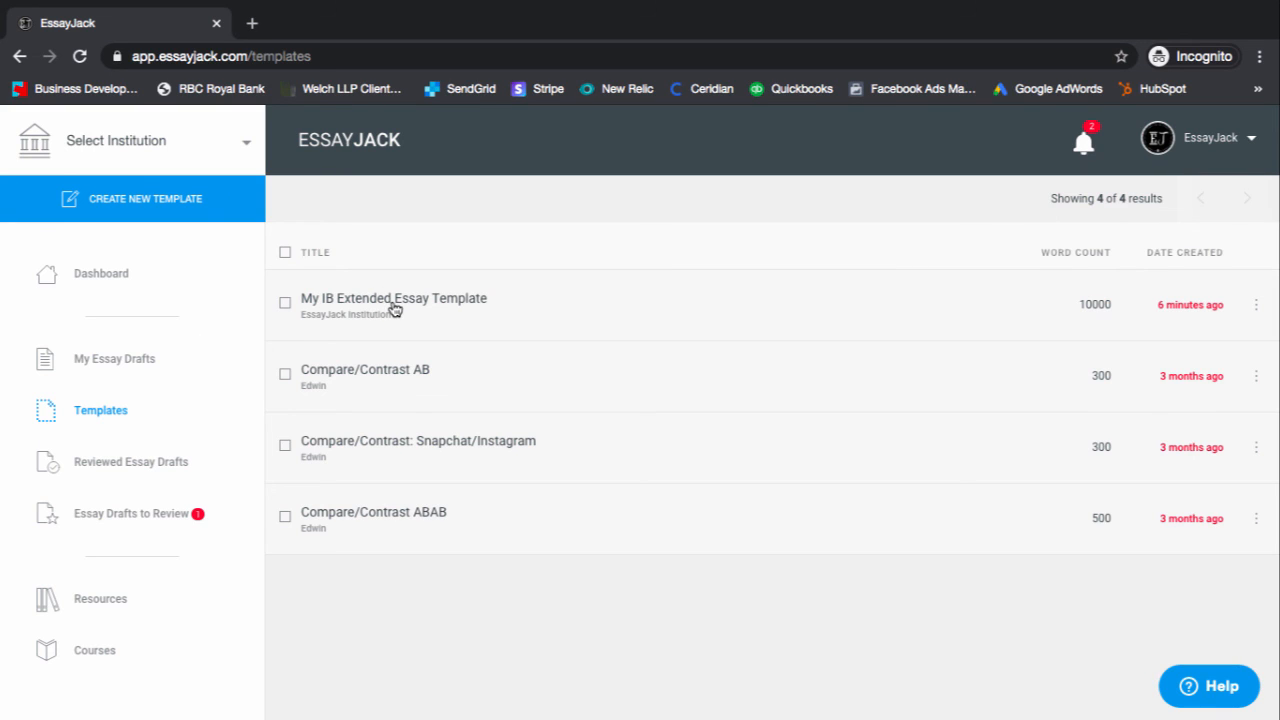
left_click(89, 652)
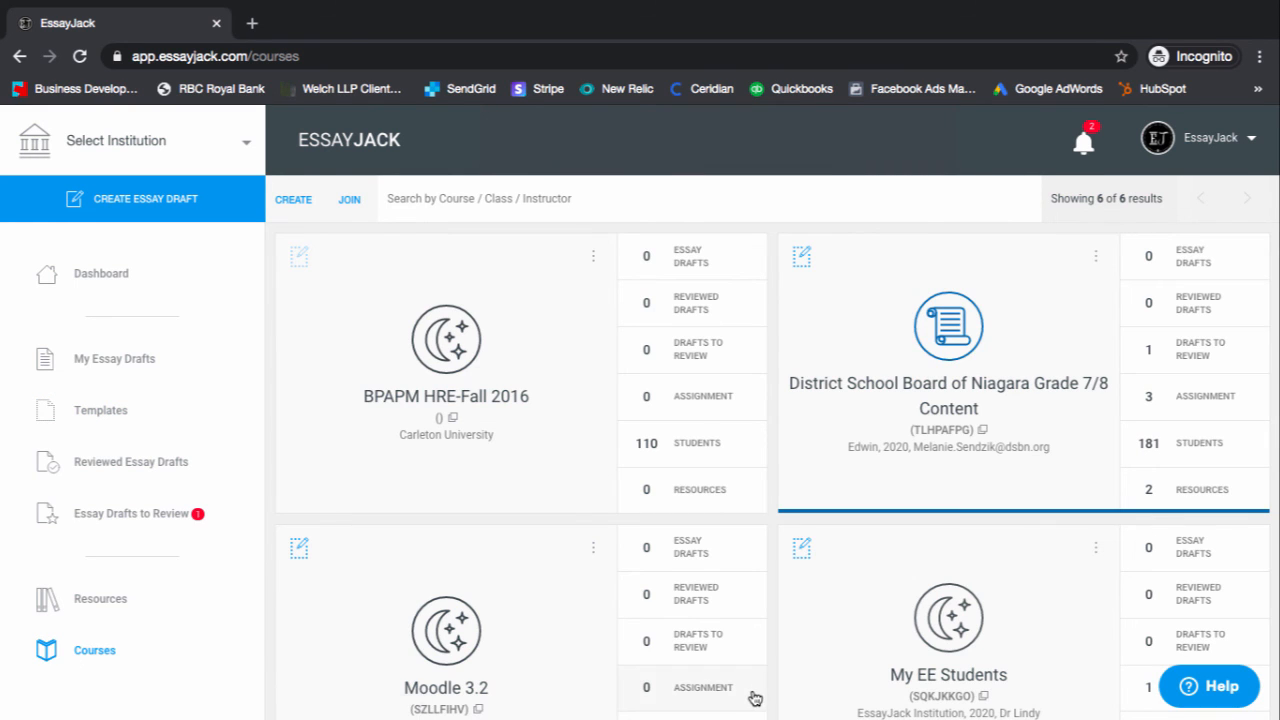
scroll(866, 614, "down", 2)
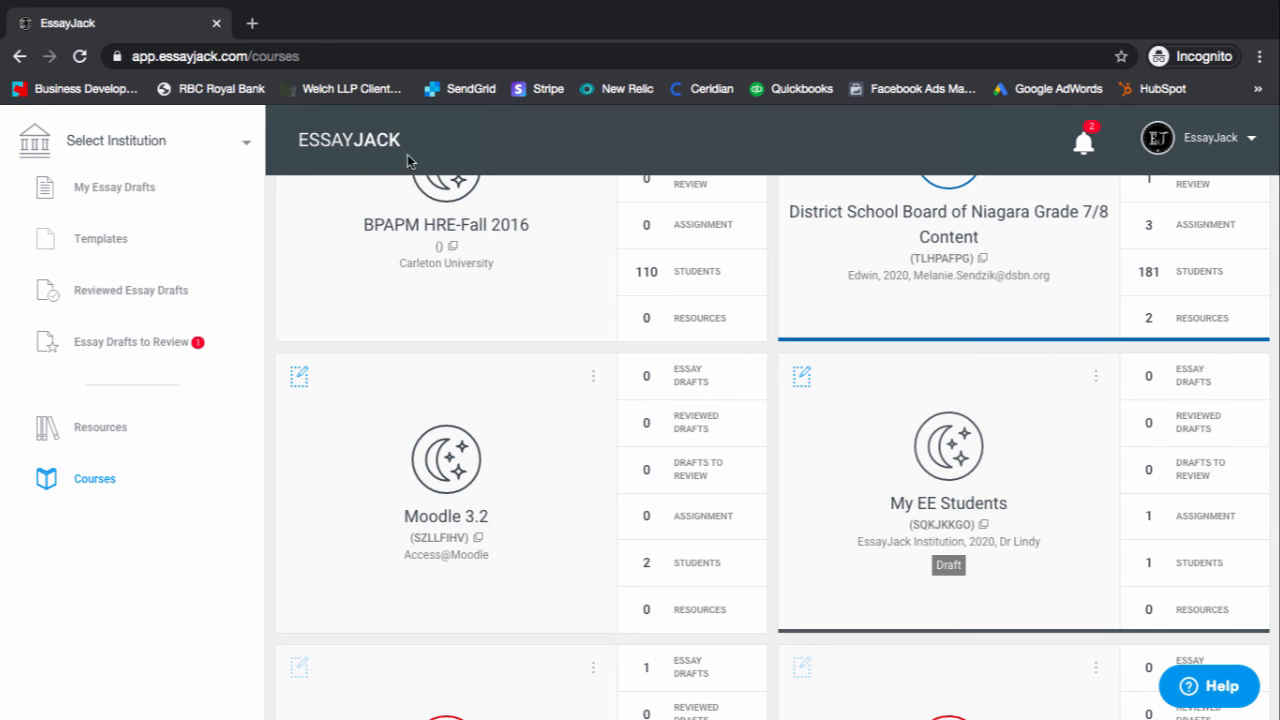
left_click(351, 153)
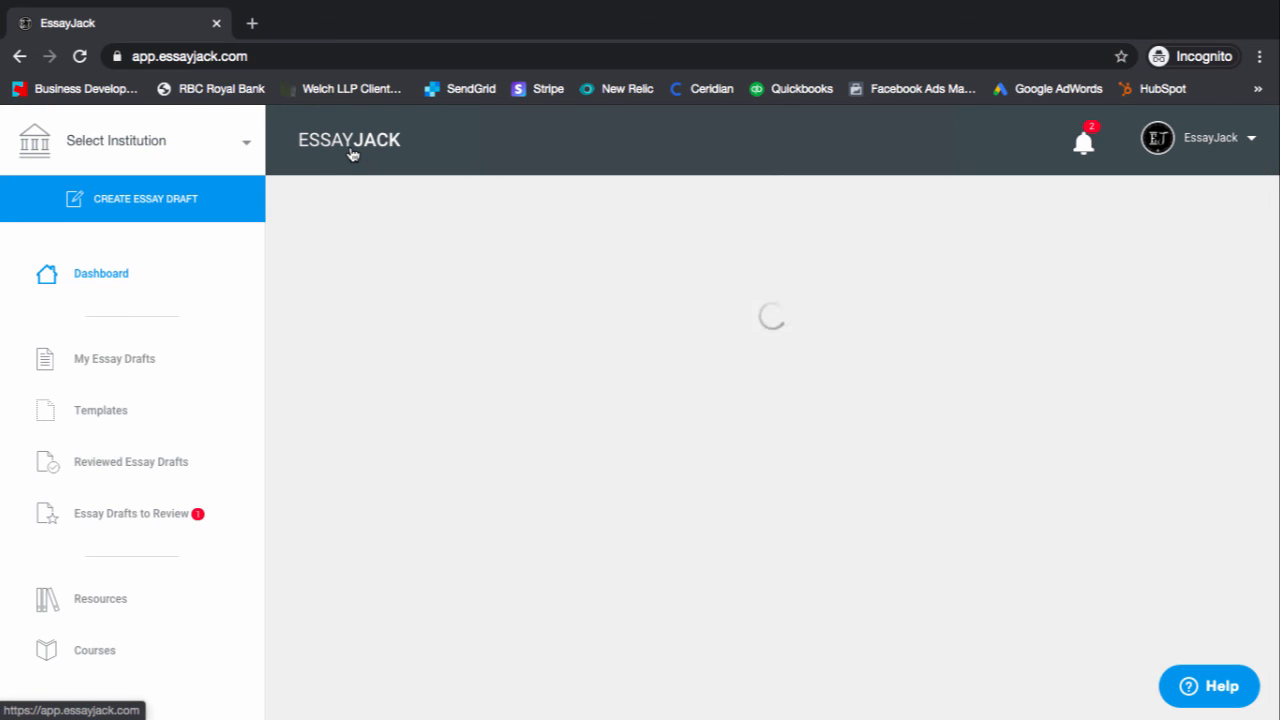